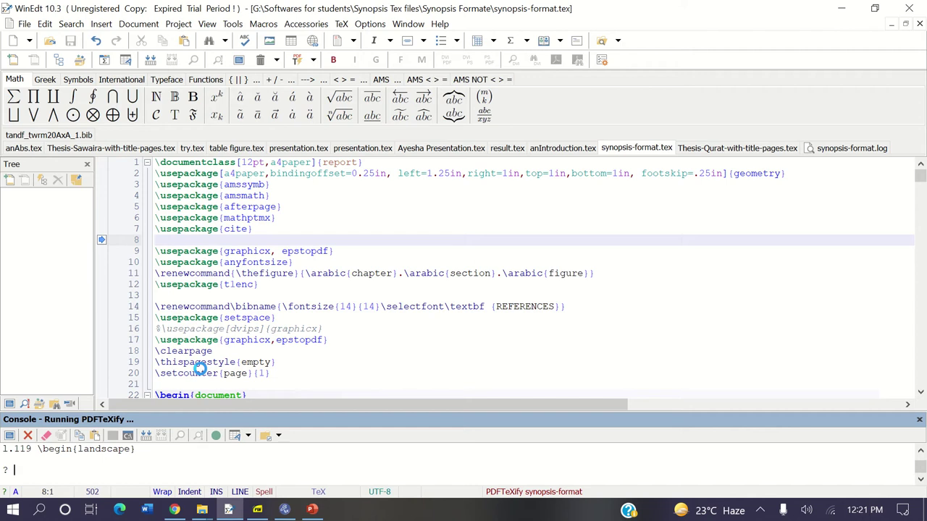
Add \usepackage{pdflscape} on the empty line 8, and recompile the document with PDFTeXify after stopping the halted run.
left_click(76, 460)
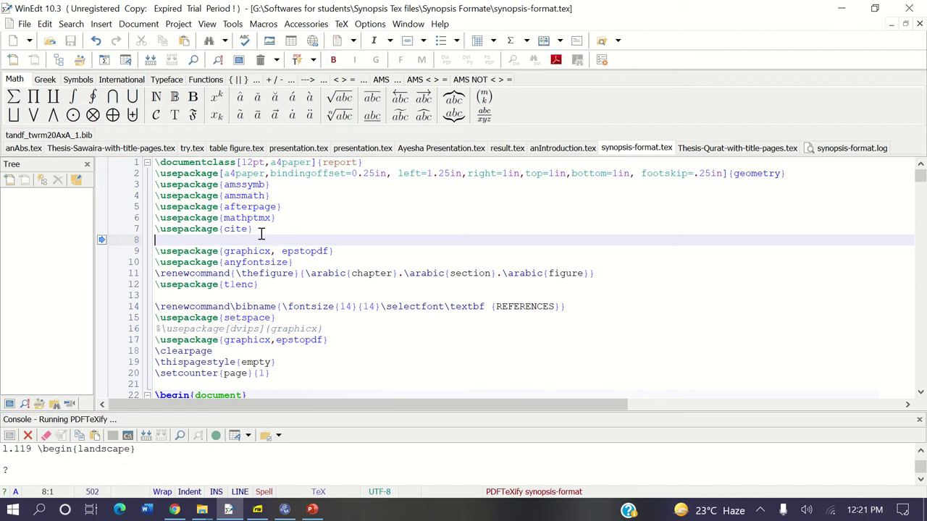
type("\\usepackage{pdflscape}")
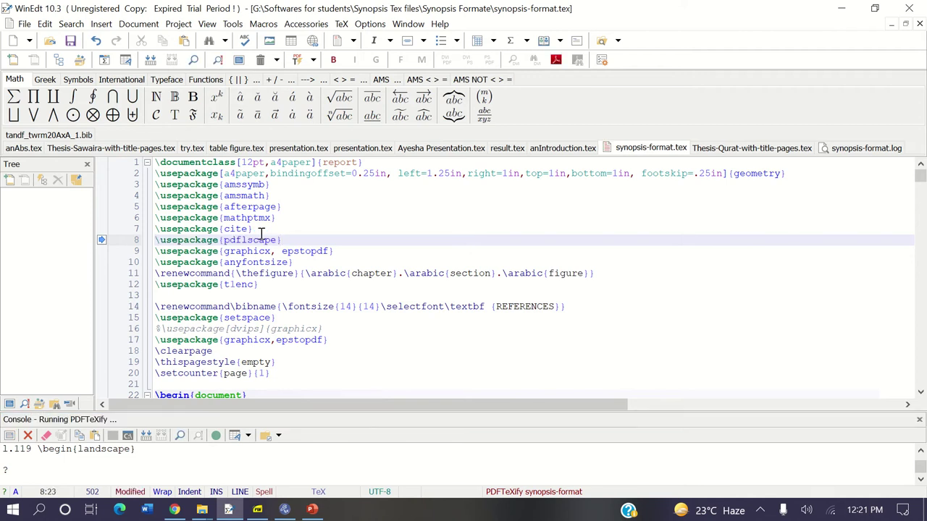
left_click(29, 437)
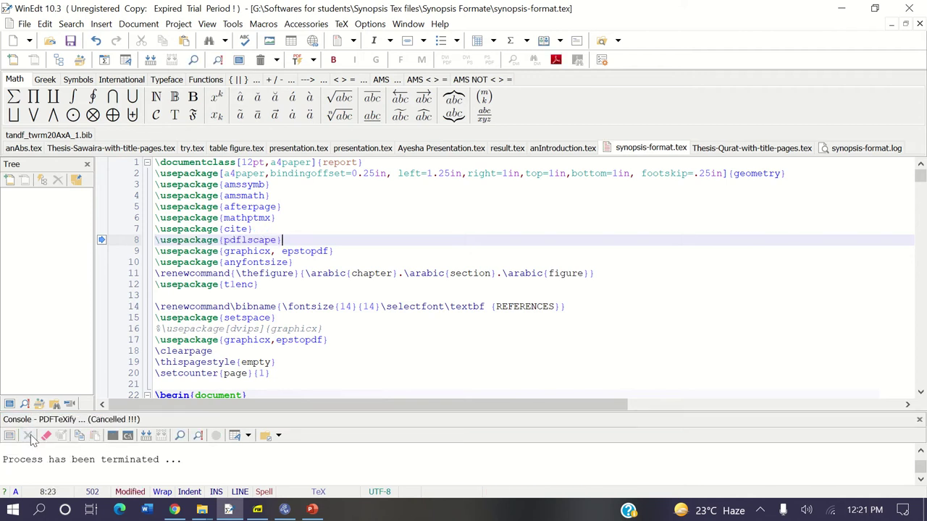
key("ctrl+shift+p")
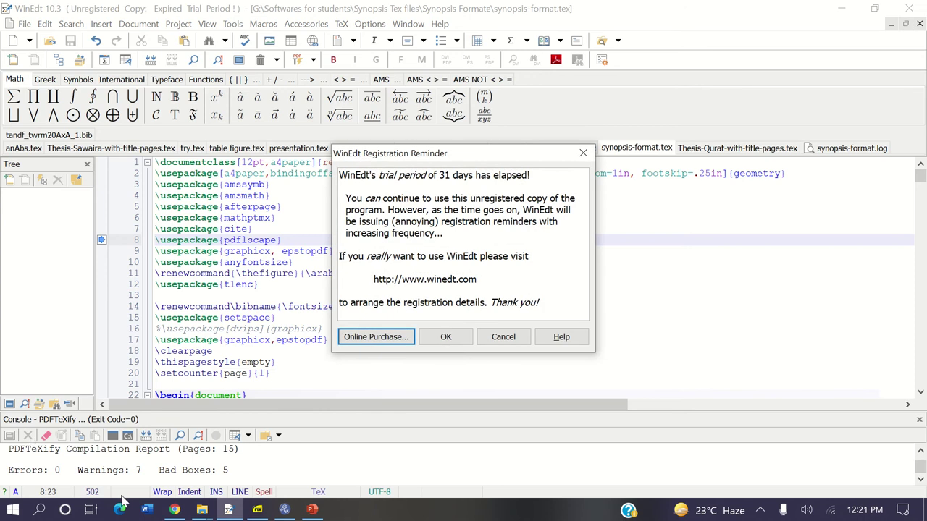
left_click(493, 337)
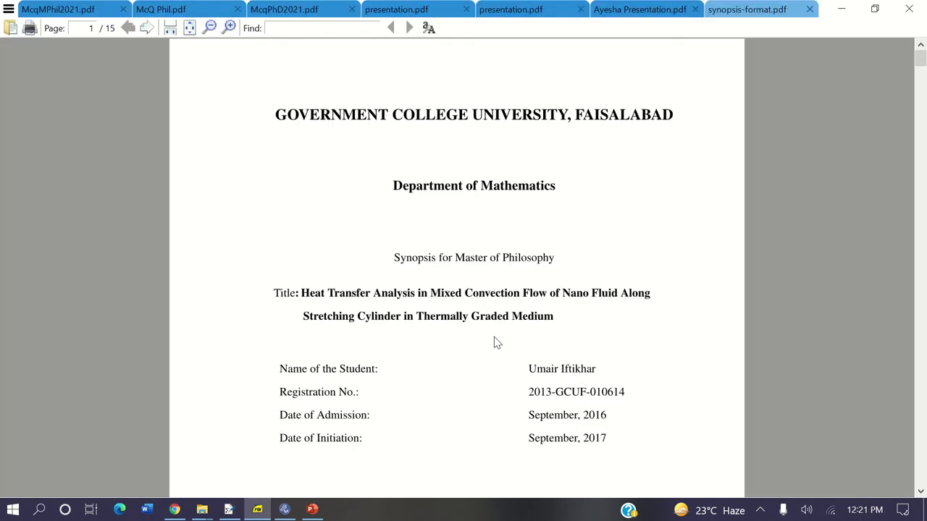
Copy the pdflscape package line from the source and search for pdflscape in MiKTeX Console's package list.
left_click(228, 509)
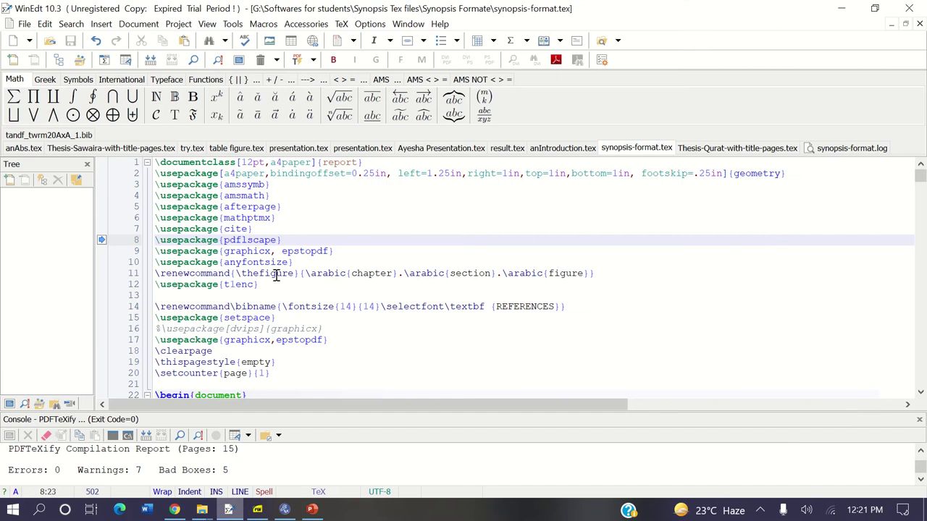
left_click_drag(282, 241, 153, 241)
key("ctrl+c")
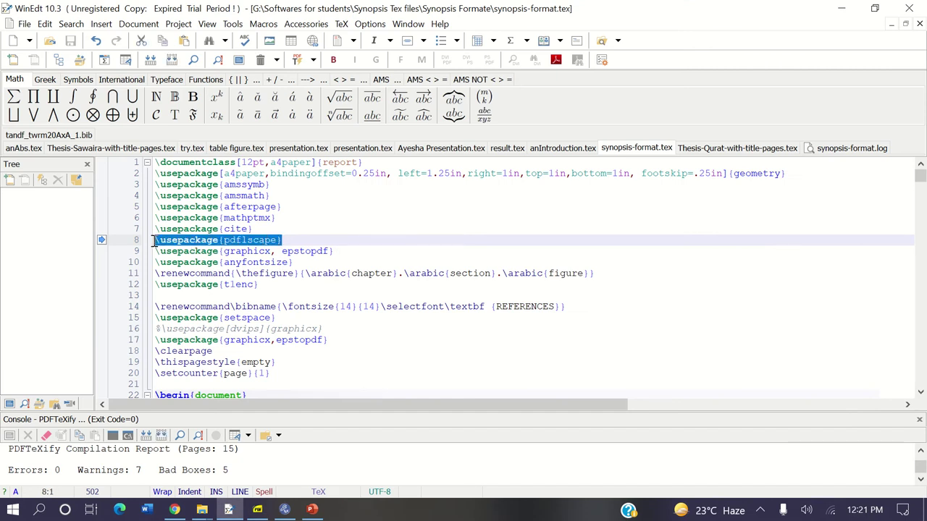
left_click(286, 510)
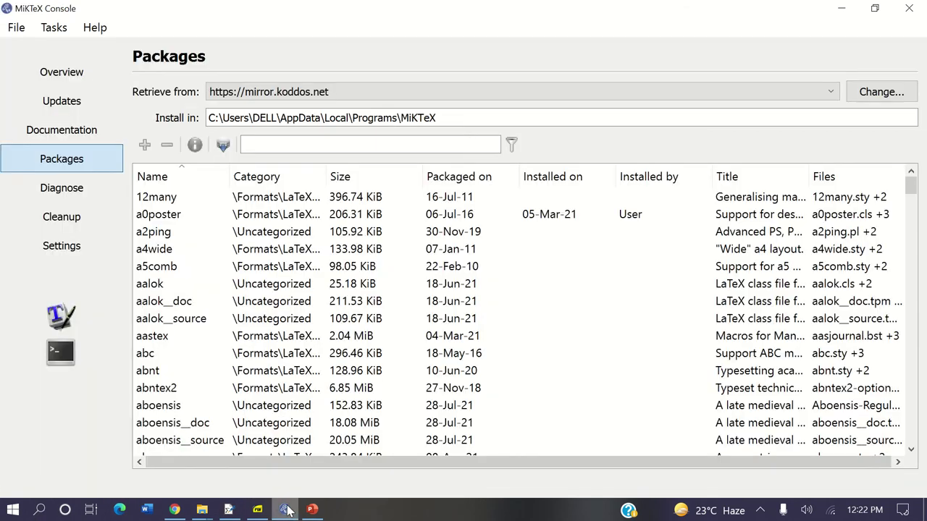
left_click(263, 143)
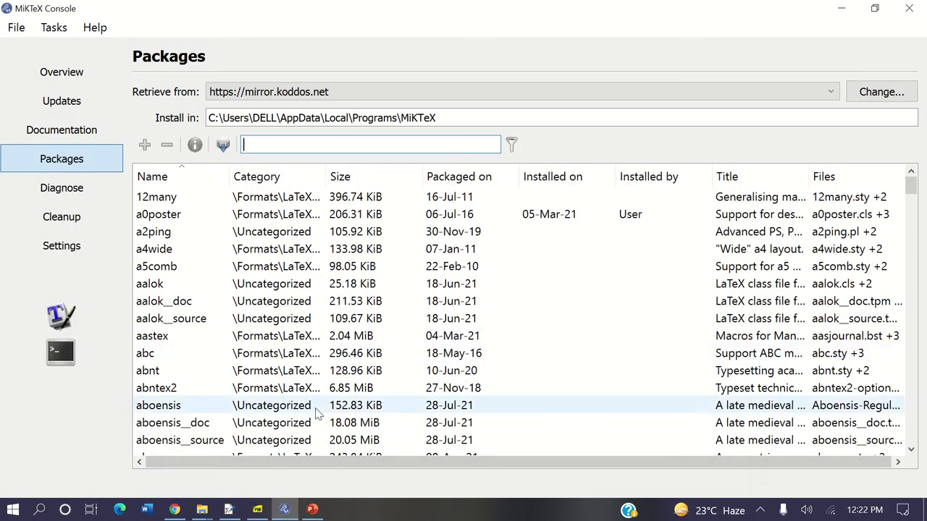
key("ctrl+v")
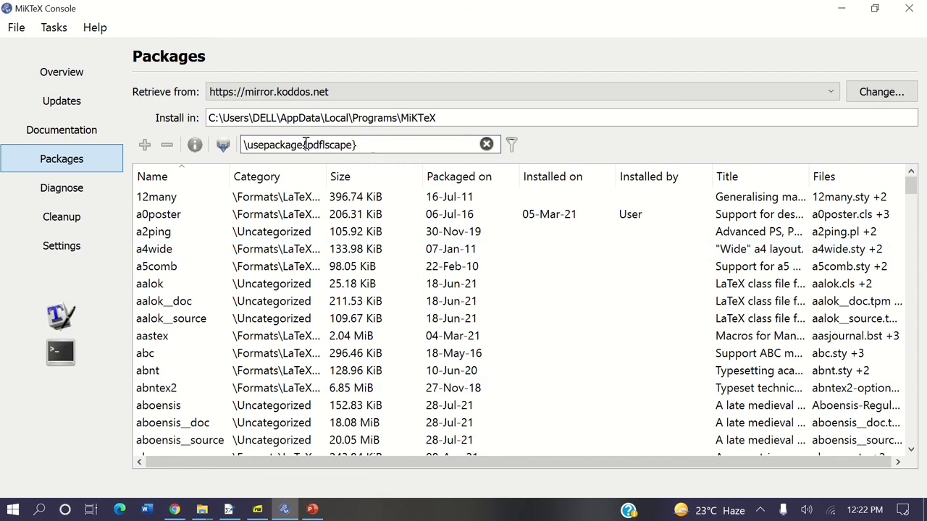
left_click_drag(307, 145, 236, 145)
key("BackSpace")
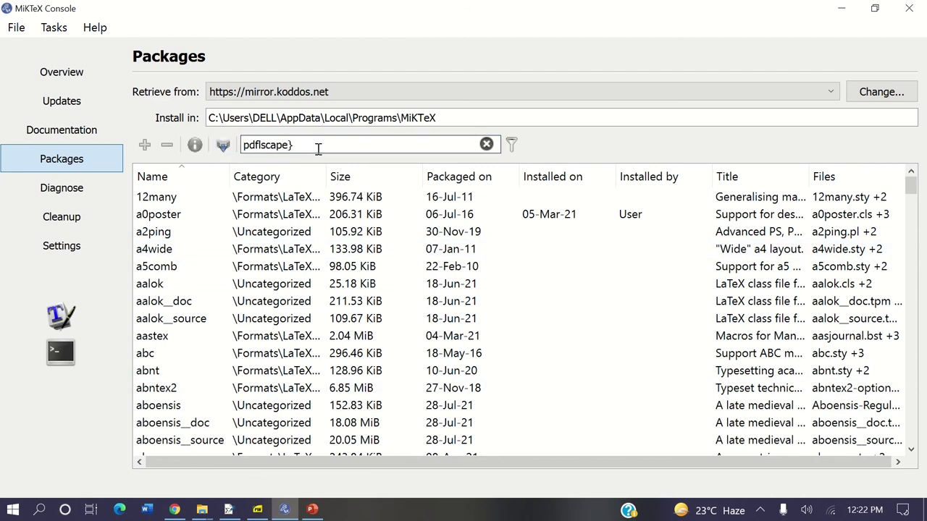
left_click(513, 145)
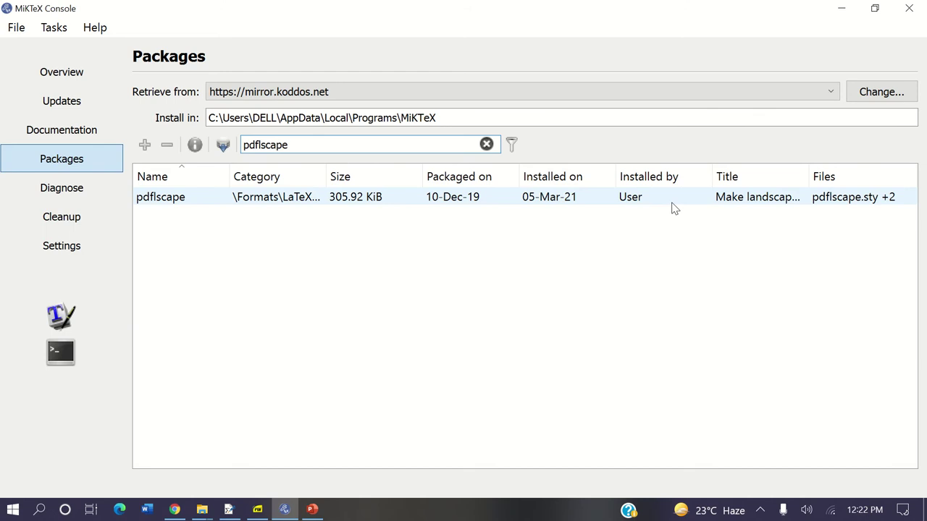
Filter the package list by "pdf" and look through the matching packages.
double_click(347, 150)
key("BackSpace")
type("pdf")
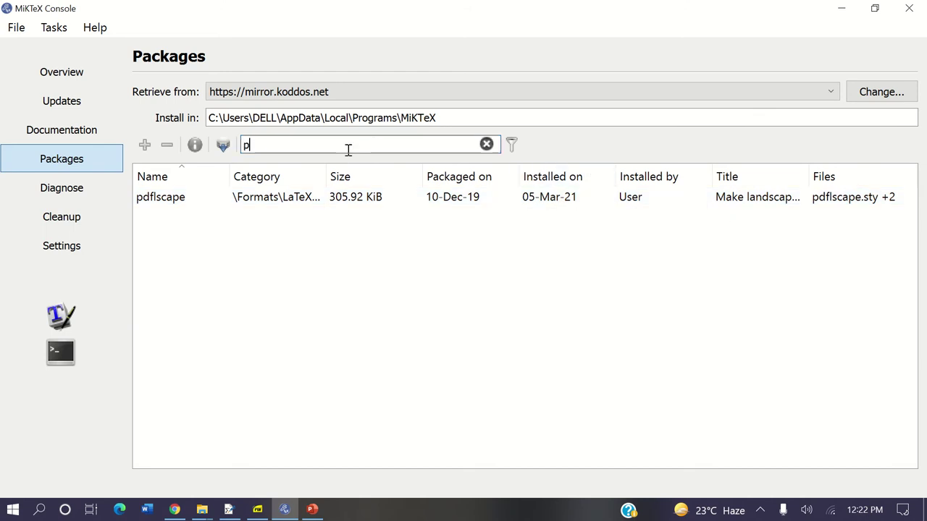
left_click(513, 145)
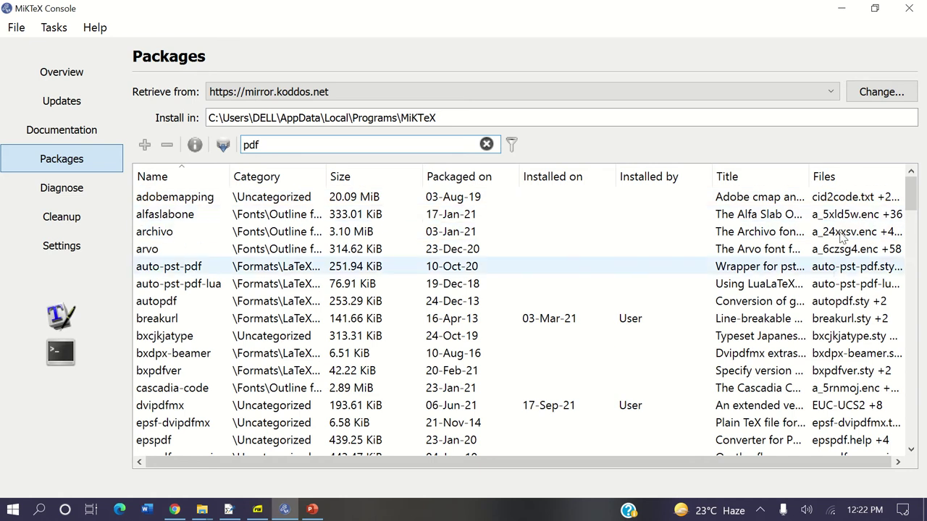
left_click_drag(910, 208, 914, 145)
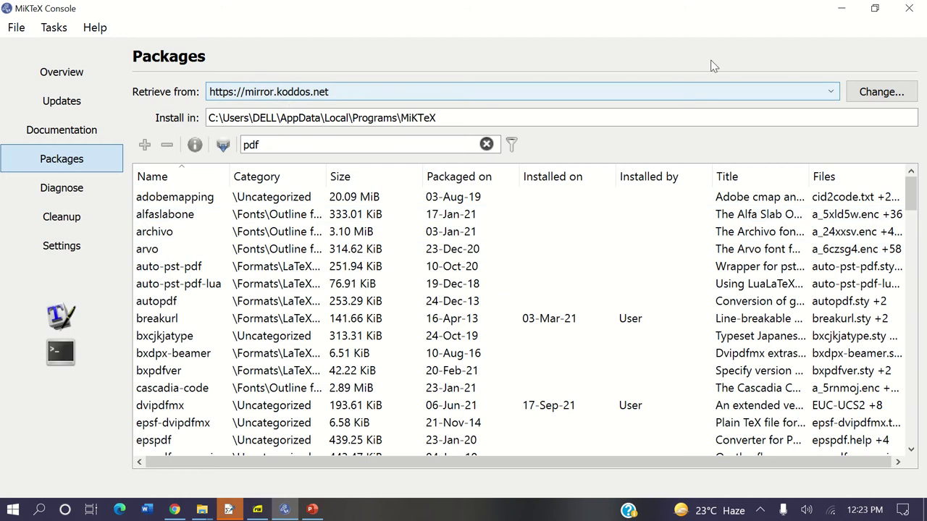
Examine the available remote package repositories and their host countries, leaving the current repository selection in place.
left_click(886, 94)
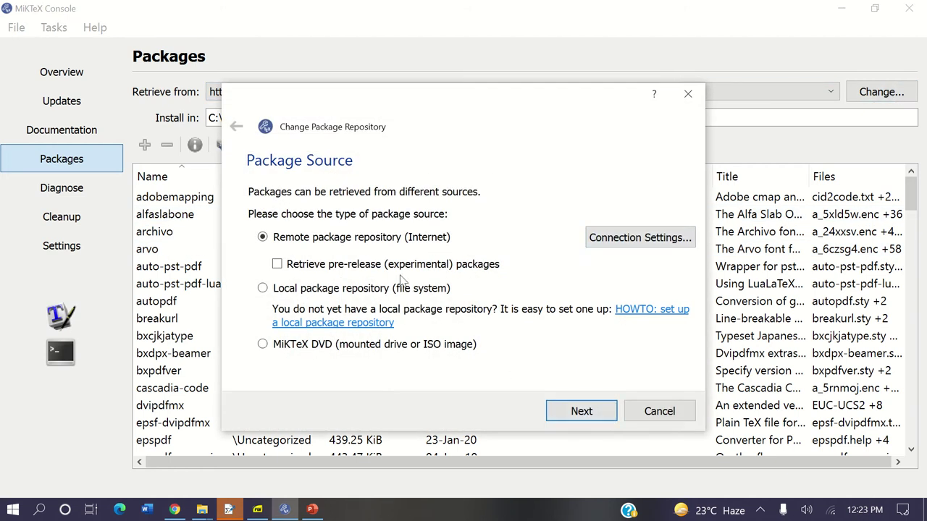
left_click(588, 410)
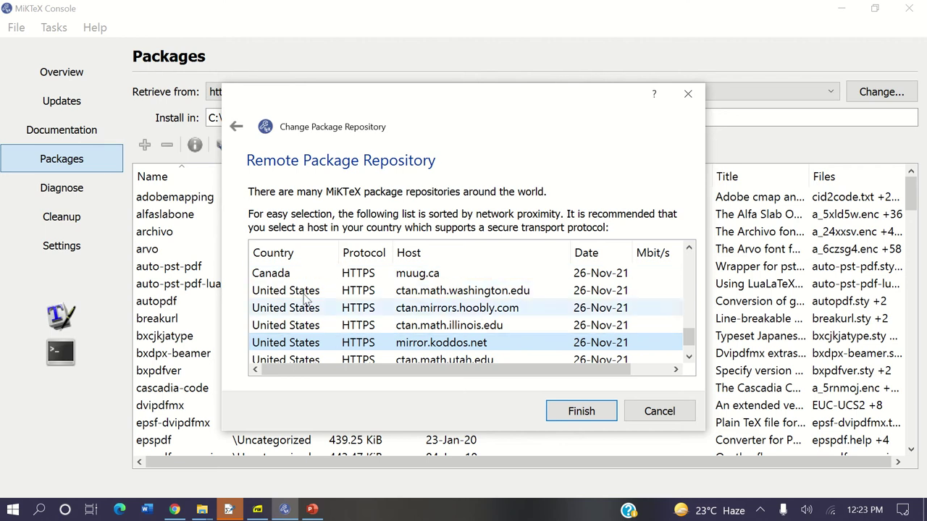
left_click_drag(691, 333, 637, 283)
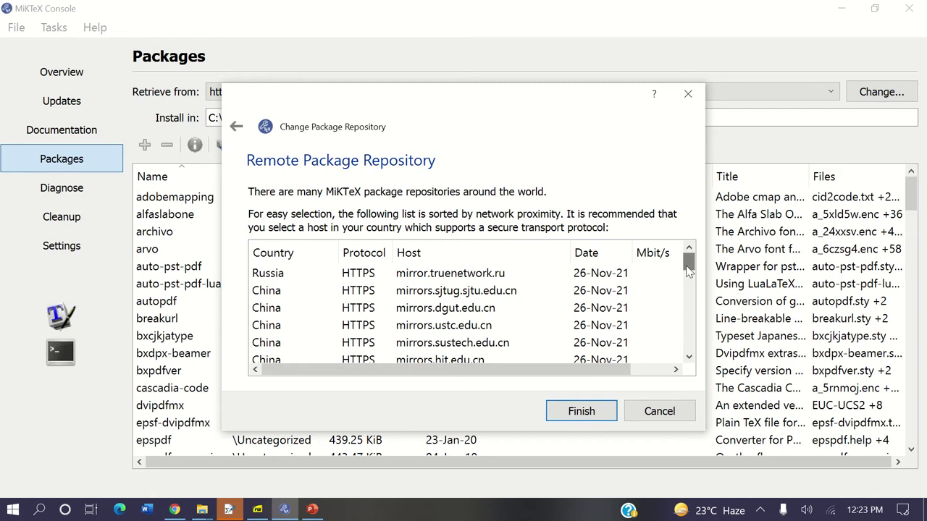
mouse_move(688, 268)
left_mouse_down()
mouse_move(687, 318)
mouse_move(688, 279)
left_mouse_up()
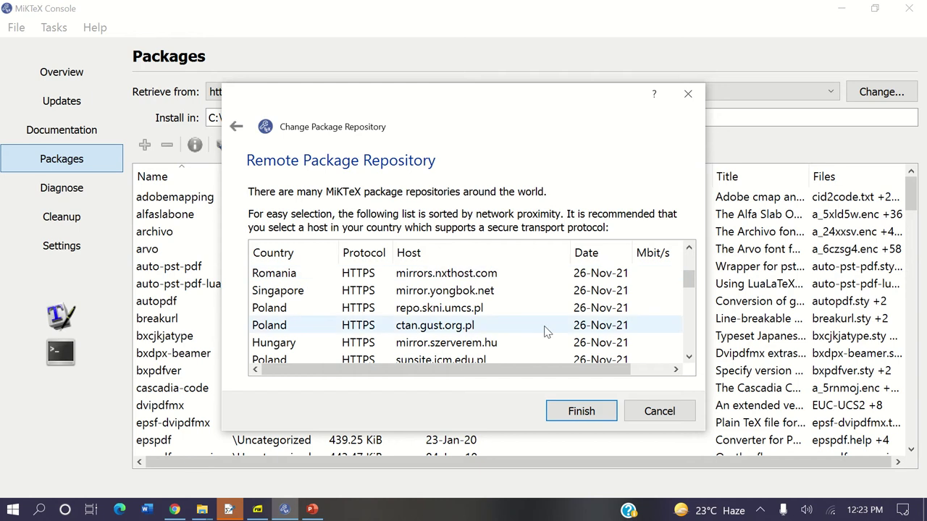
left_click_drag(688, 279, 687, 297)
left_click(303, 292)
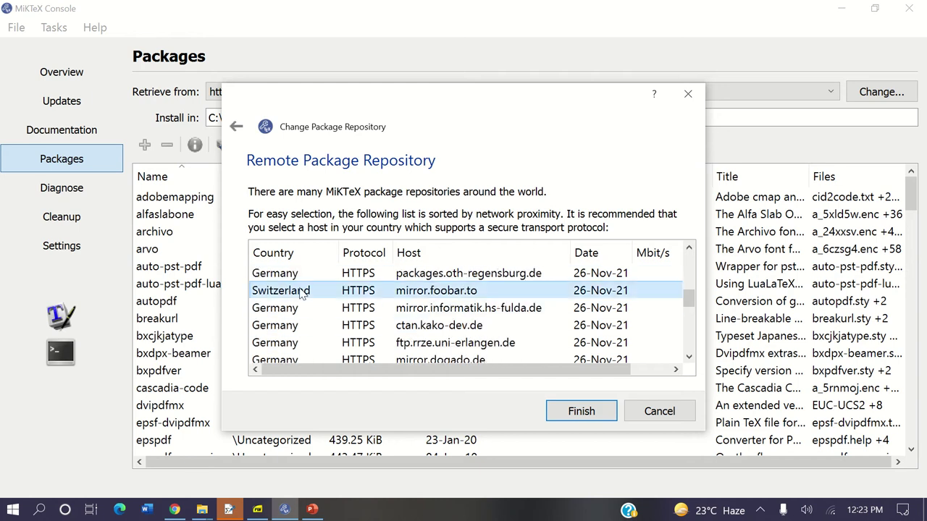
key("p")
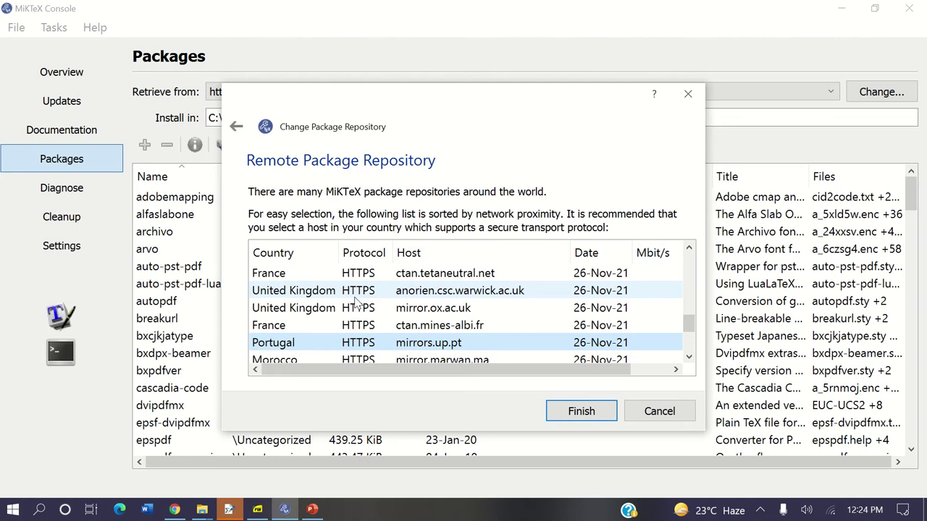
left_click(659, 411)
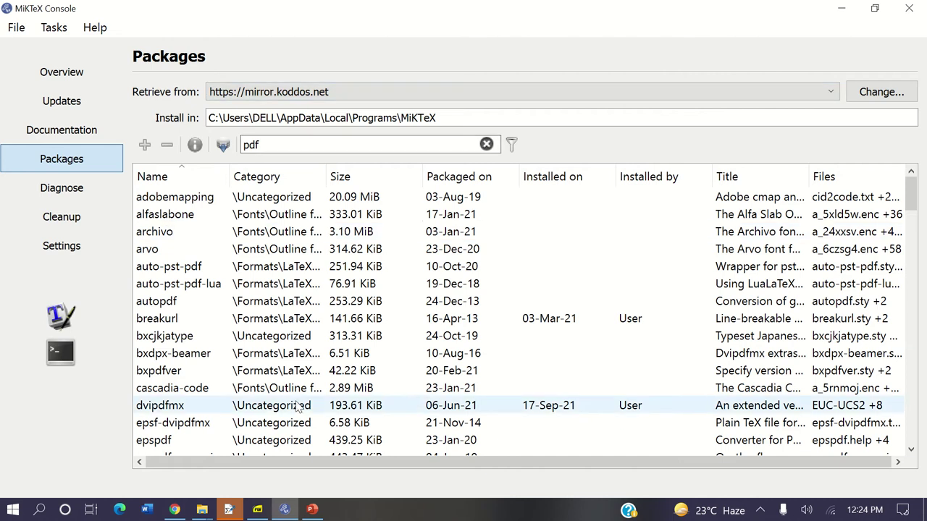
Switch back to WinEdt and dismiss the registration reminder.
left_click(228, 510)
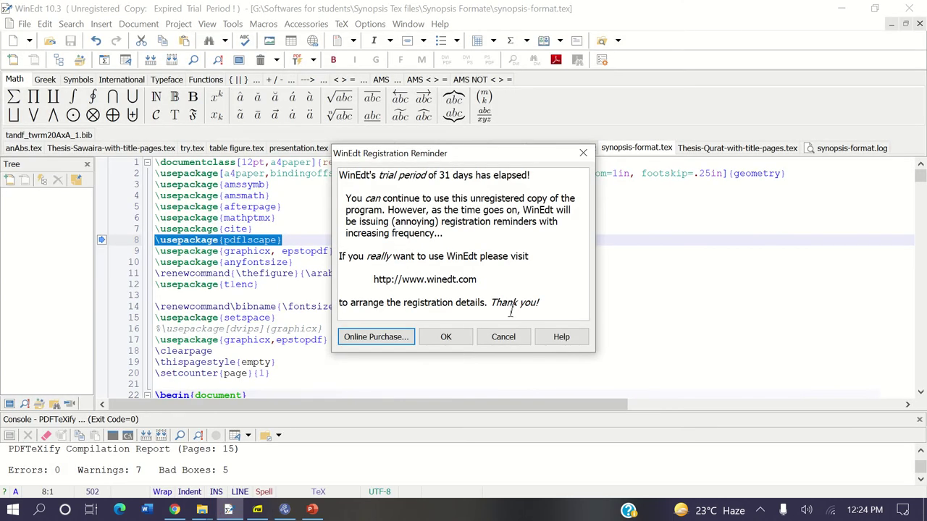
left_click(510, 338)
Delete the \usepackage{pdflscape} line and undo the deletion.
left_click_drag(285, 240, 150, 240)
key("Delete")
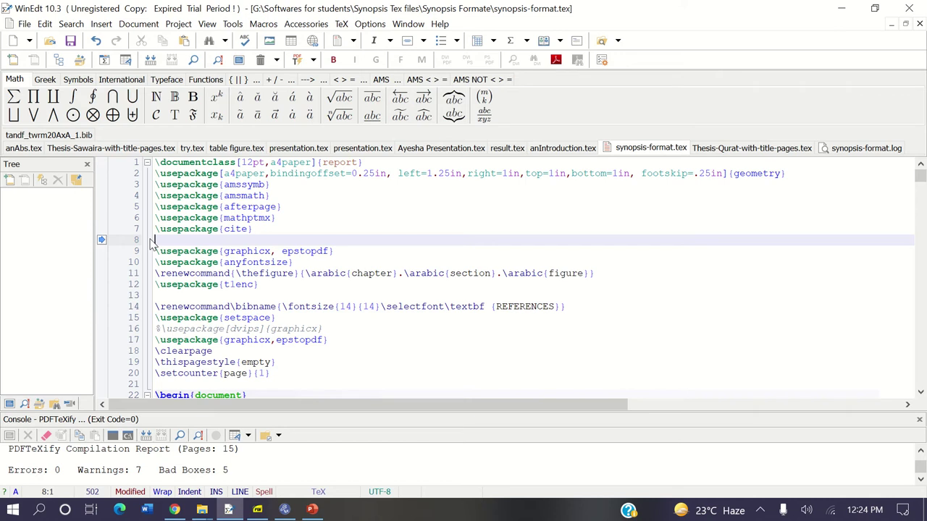
key("ctrl+z")
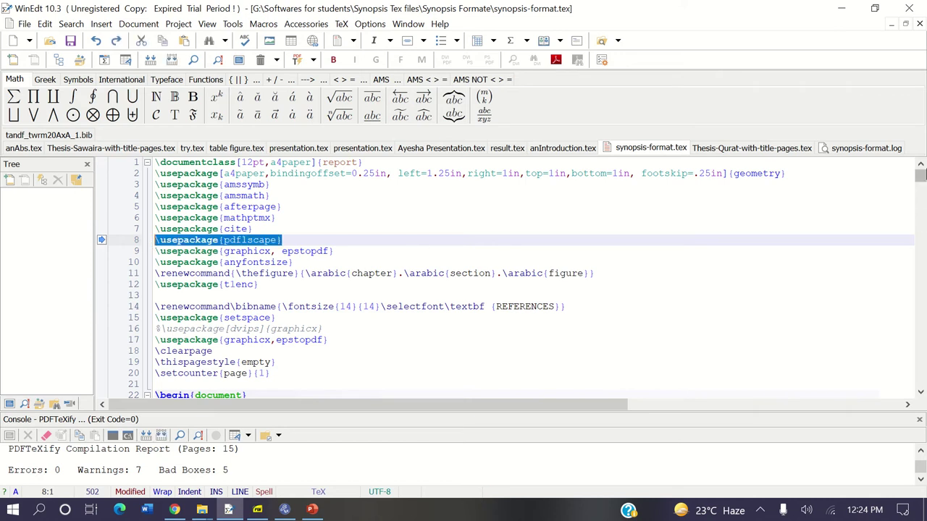
Change \gamma to \gama on line 93 in the abstract, recompile with PDFTeXify and examine the error in the console.
left_click_drag(921, 172, 921, 203)
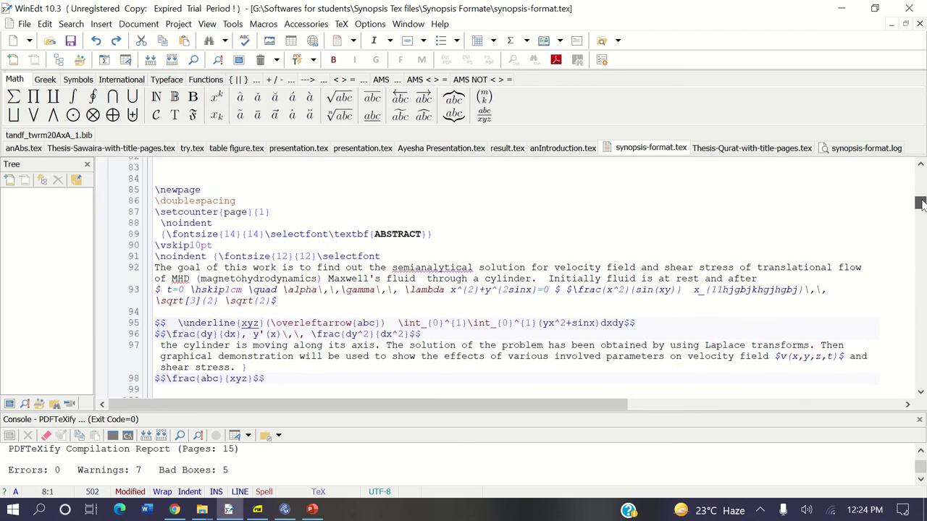
left_click(368, 294)
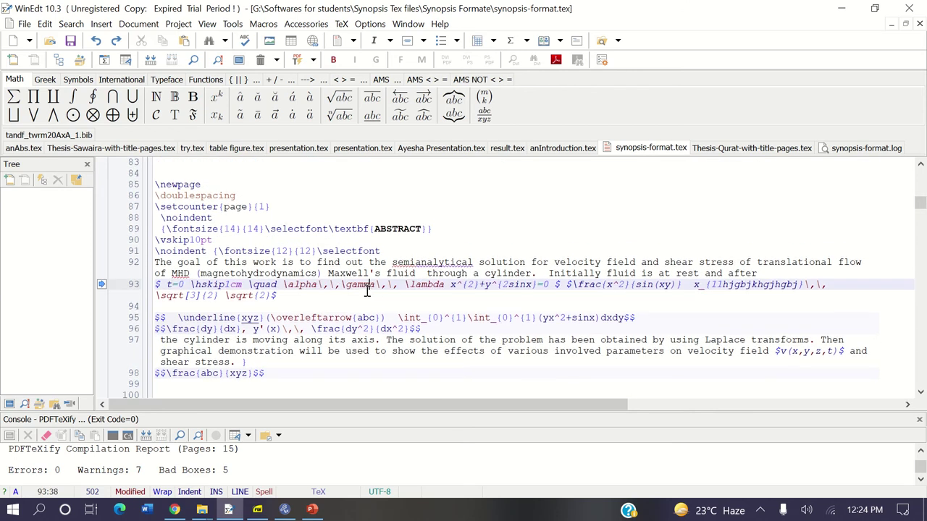
key("BackSpace")
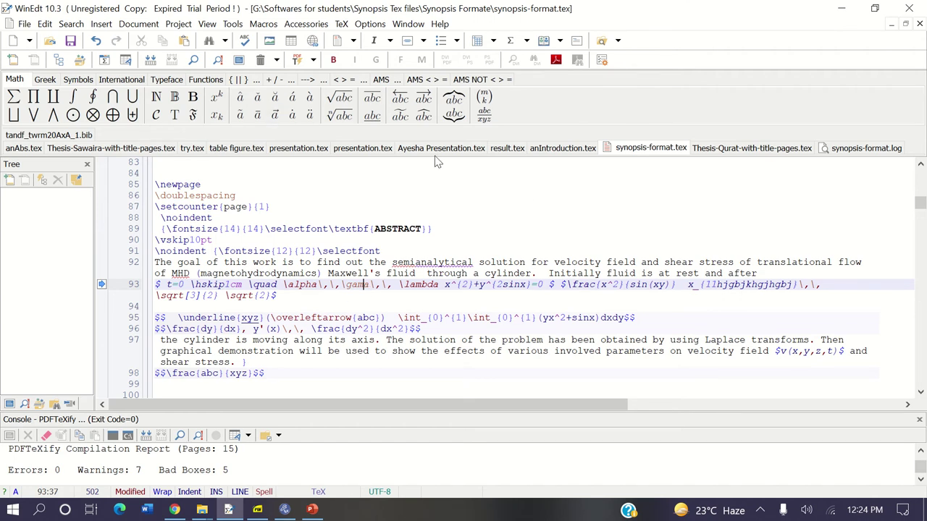
key("ctrl+shift+p")
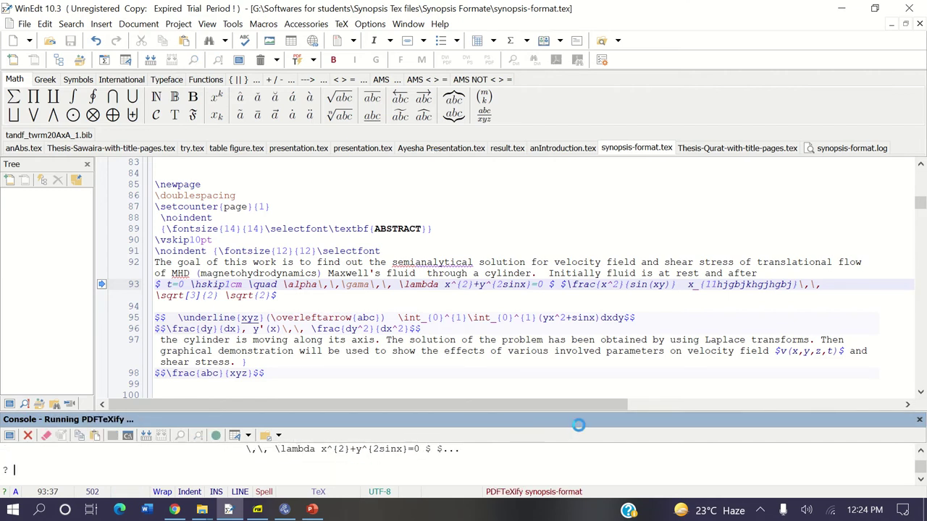
left_click(920, 451)
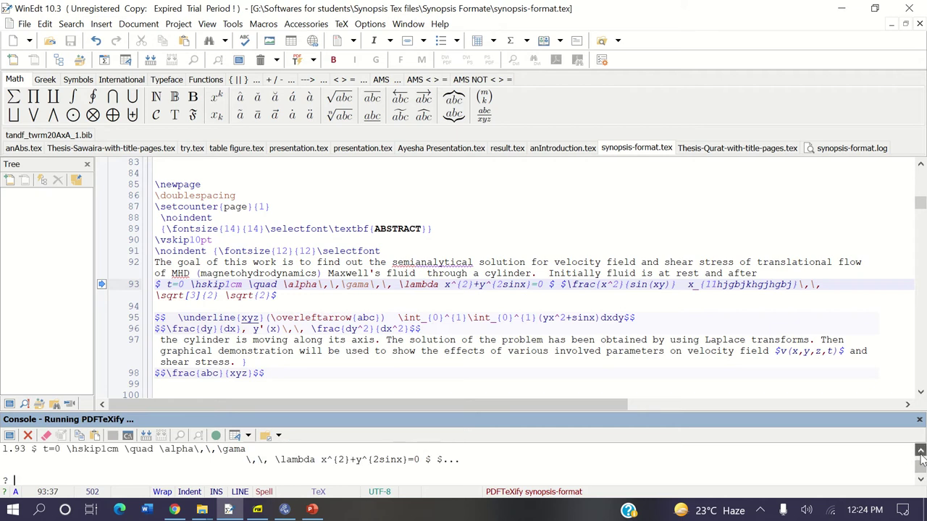
left_click(920, 452)
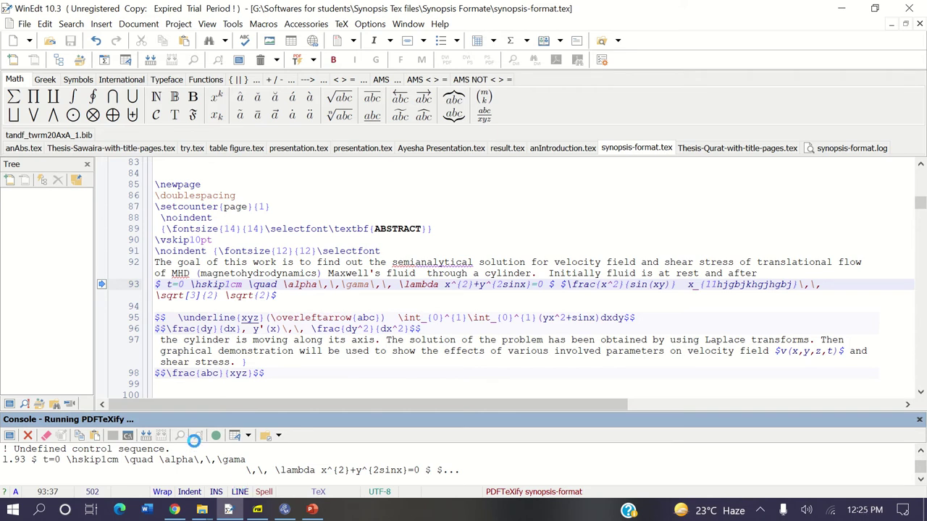
Insert a space after \alpha on line 93, and toggle the editor's line numbers off and on.
left_click(317, 287)
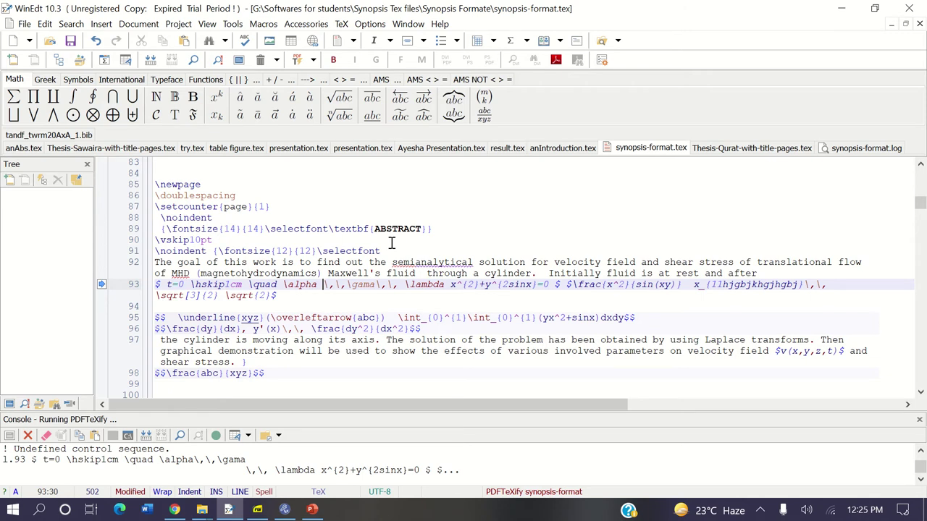
key("ctrl+shift+l")
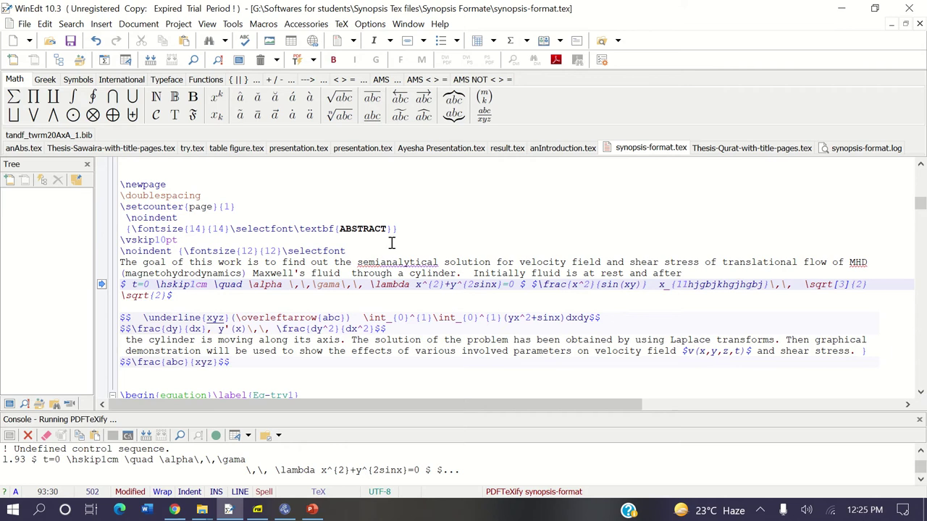
key("ctrl+shift+l")
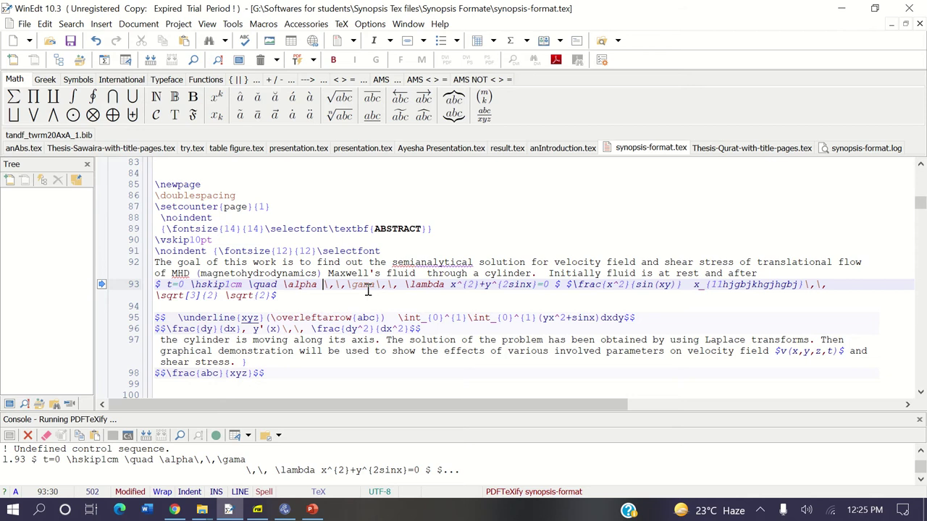
left_click(275, 296)
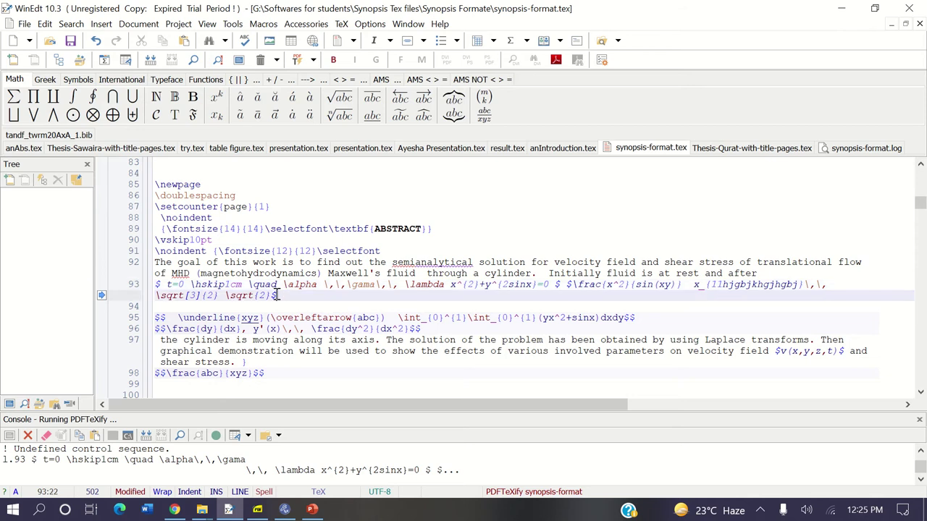
Delete and retype the closing brace of \sqrt{2} at the end of line 93.
key("Left")
key("Left")
key("Right")
key("BackSpace")
type("}")
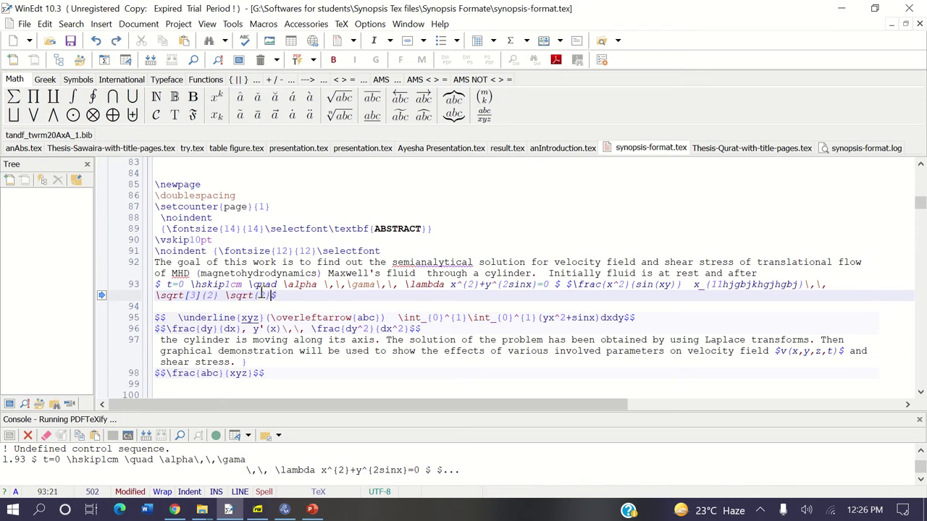
Correct \gama to \gamma on line 93, recompile with PDFTeXify, and switch from the PDF viewer back to WinEdt.
left_click(253, 287)
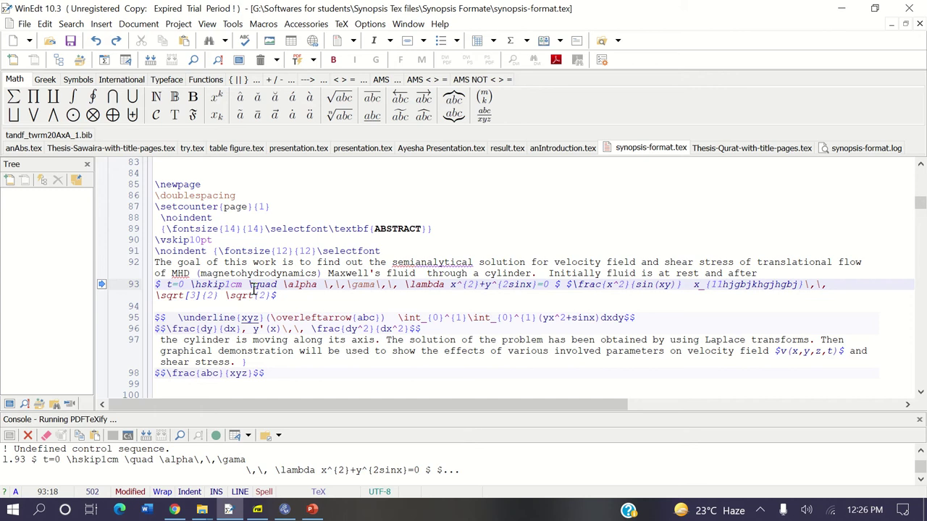
left_click(370, 284)
type("m")
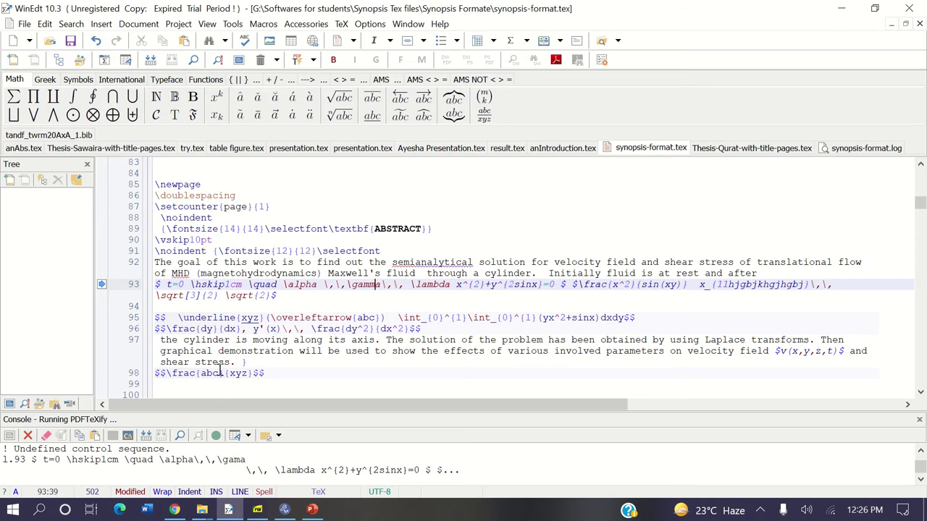
left_click(27, 437)
key("ctrl+shift+p")
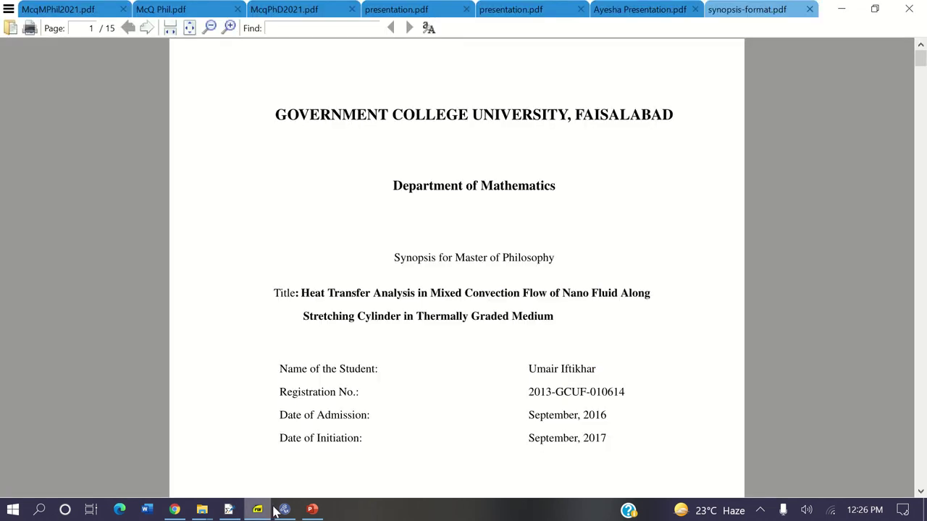
left_click(229, 509)
Delete the closing $ at the end of line 93 and compile the document with BibTeX and PDFTeXify.
left_click(285, 299)
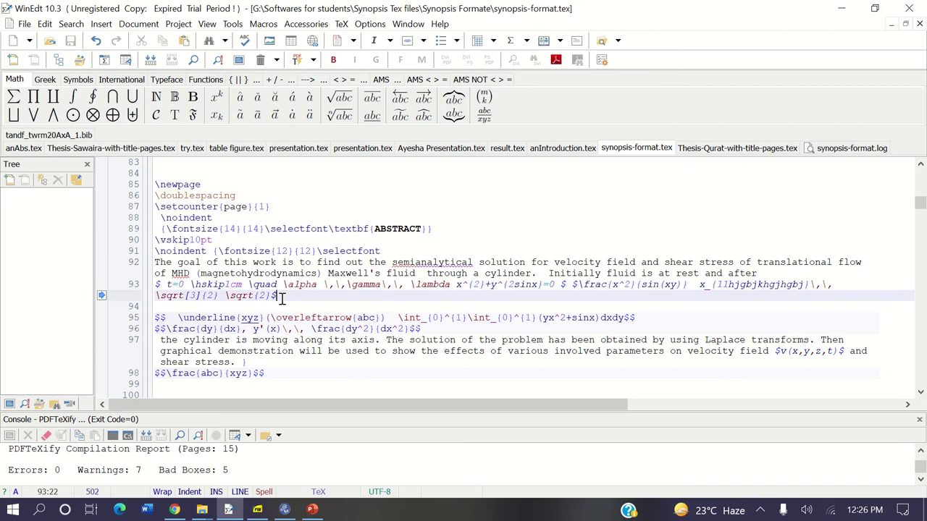
key("BackSpace")
key("BackSpace")
key("ctrl+shift+b")
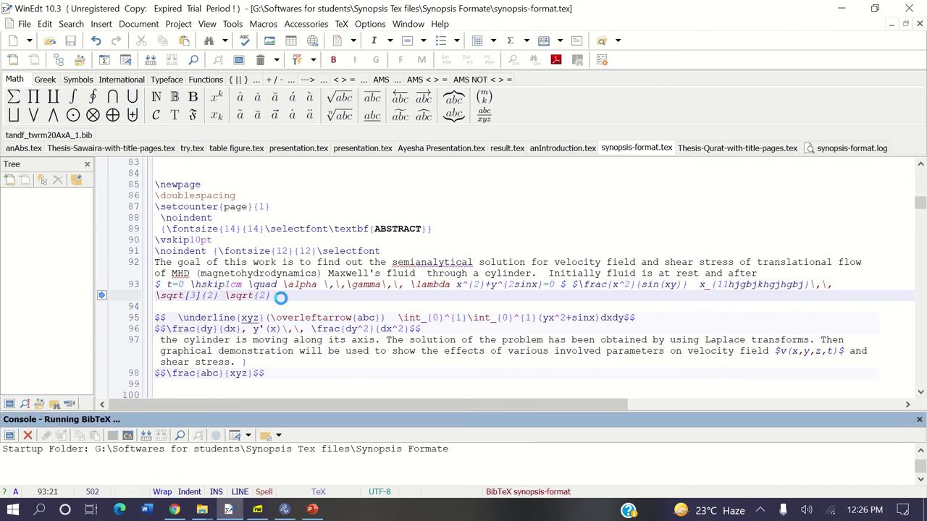
key("ctrl+shift+f")
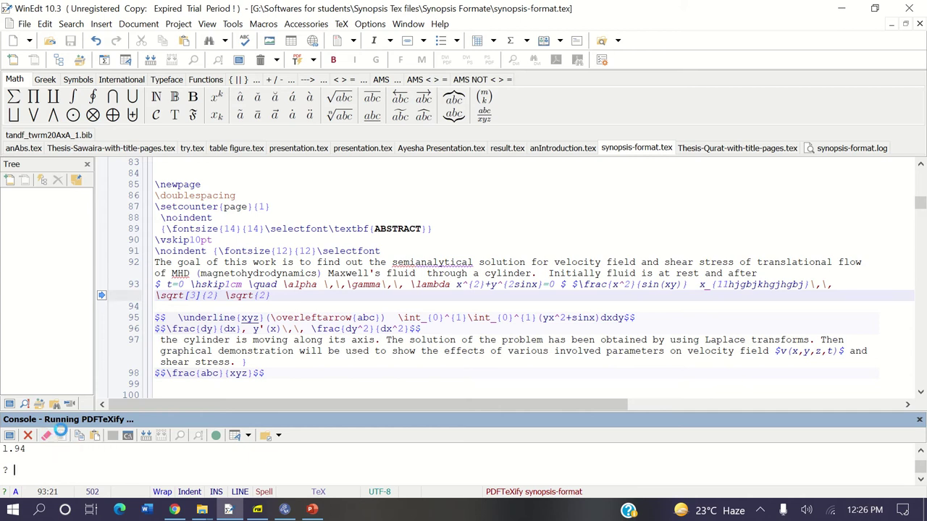
Examine the console output for the error type and the line number it refers to.
left_click(922, 450)
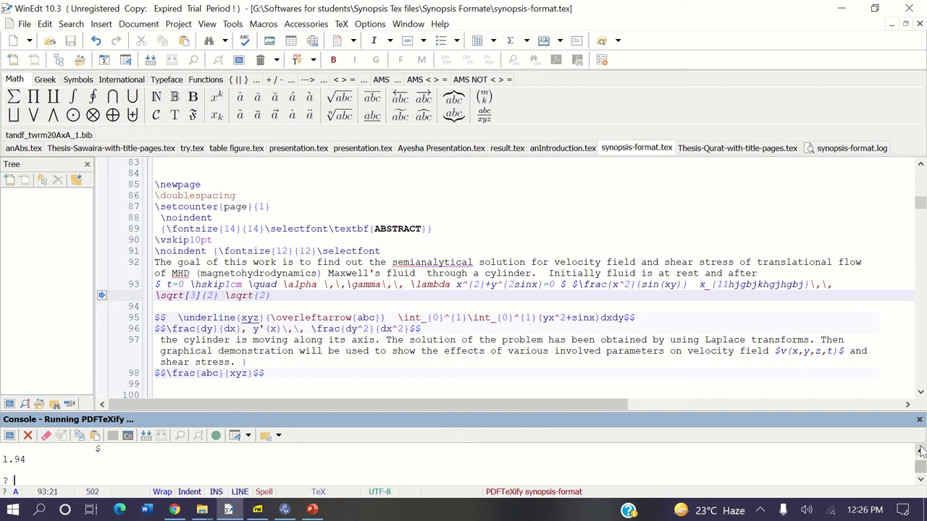
left_click(921, 451)
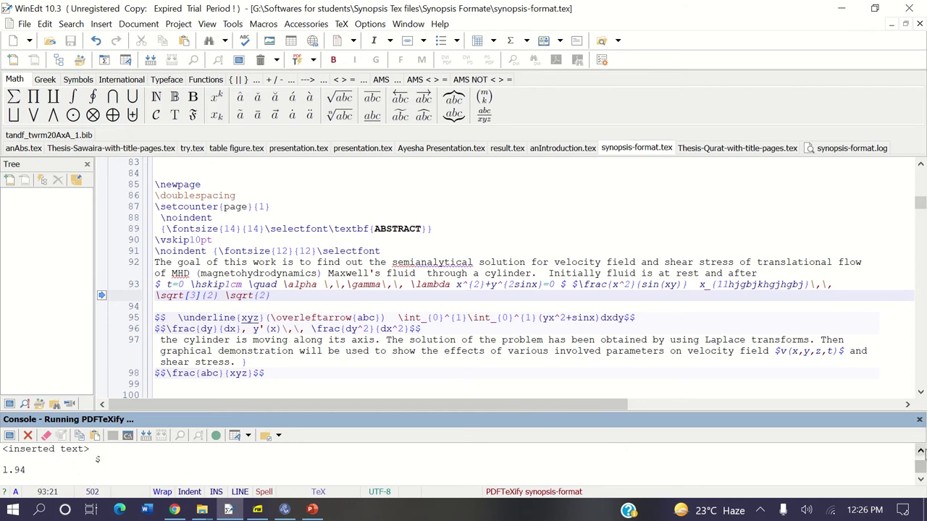
left_click(921, 450)
left_click(921, 480)
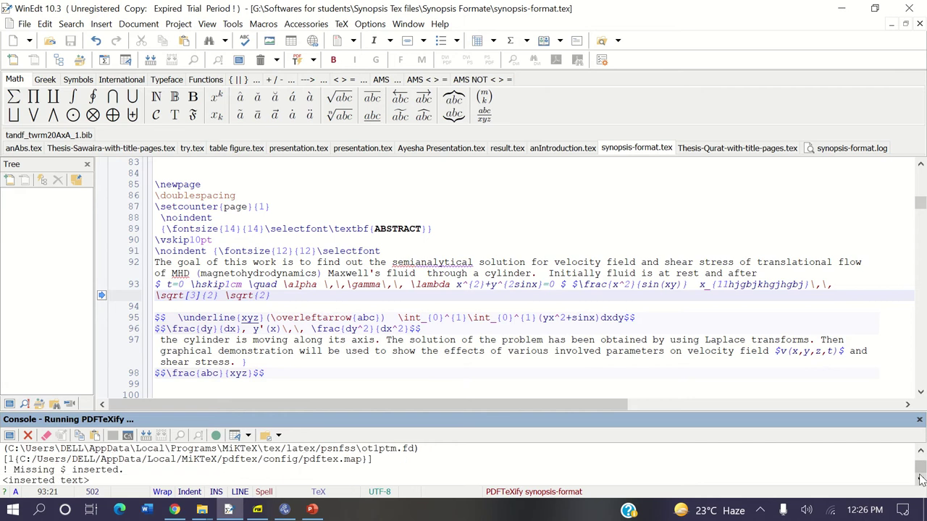
left_click(921, 480)
left_click(922, 480)
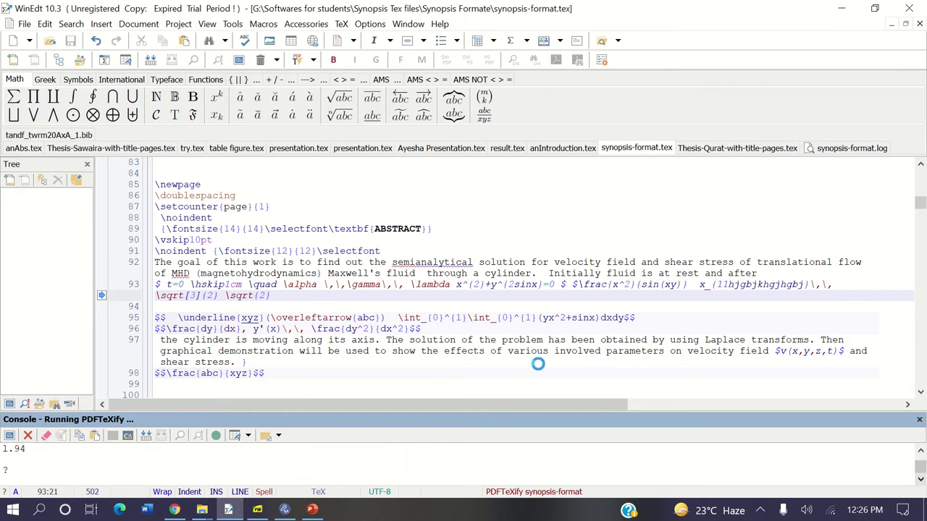
Restore the closing $ at the end of line 93 and stop the running compilation.
left_click(289, 300)
type("$")
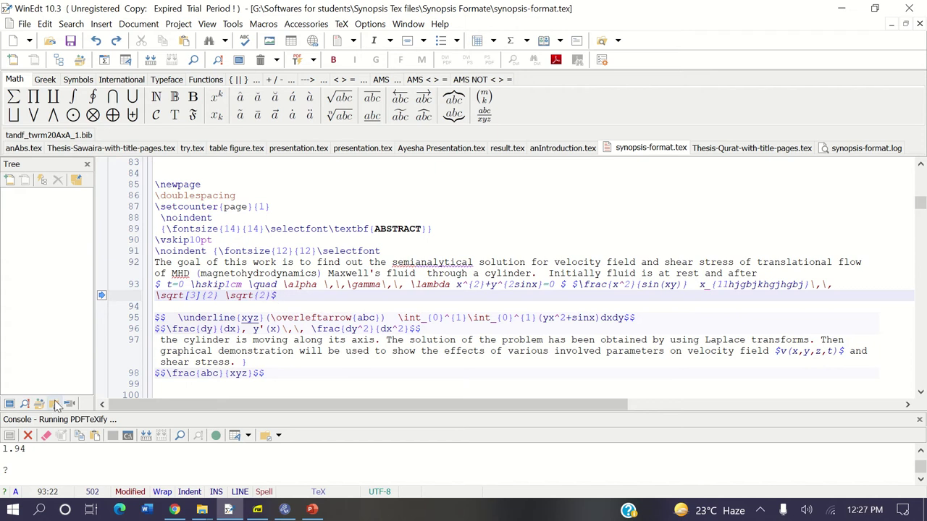
left_click(28, 436)
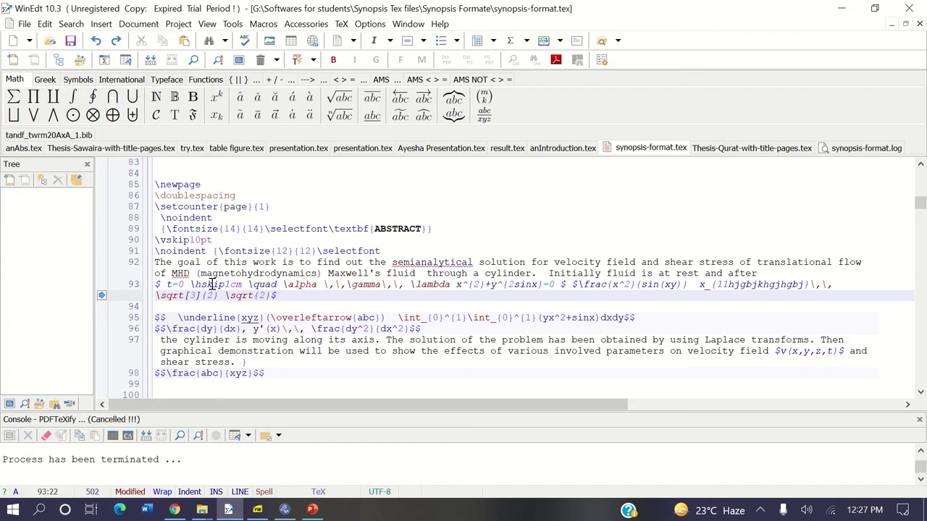
Delete the closing brace after xyz in the \frac{abc}{xyz} formula on line 98 and recompile with PDFTeXify.
left_click(251, 375)
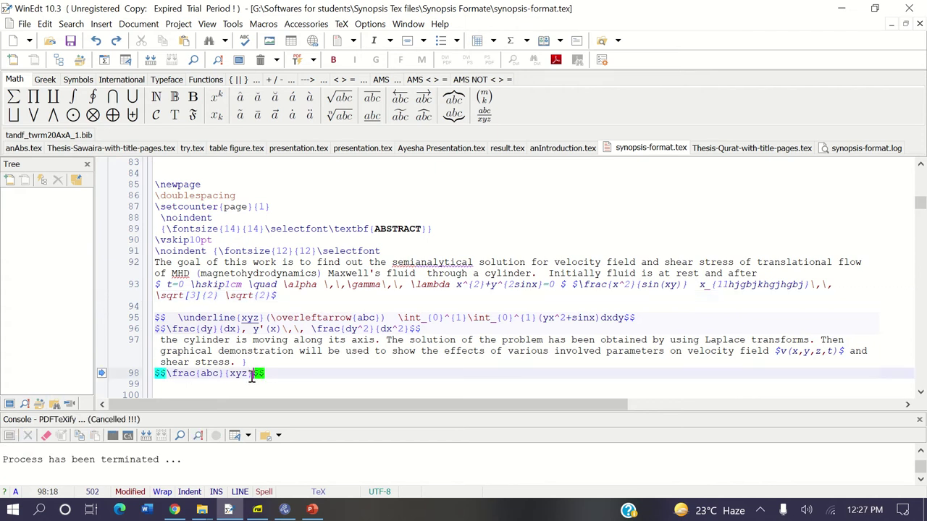
key("BackSpace")
key("ctrl+shift+b")
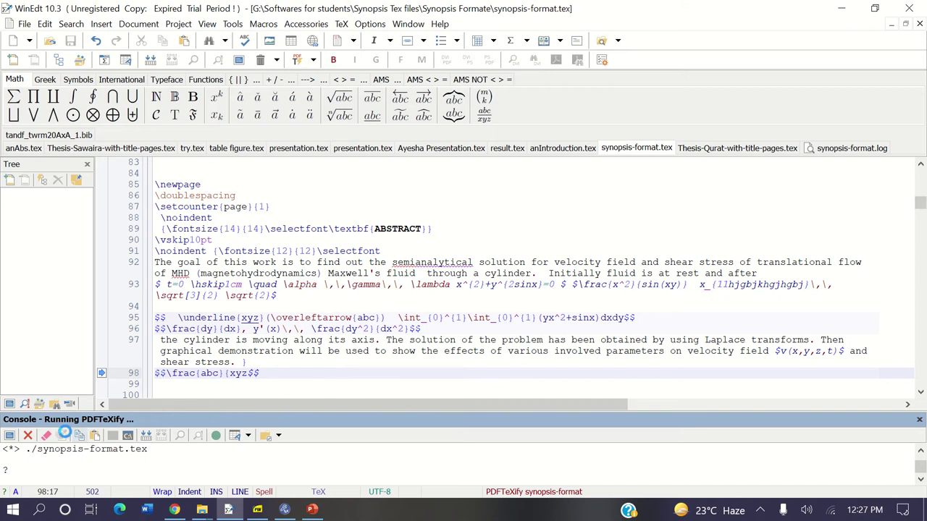
Read back through the console output to find the error caused by the missing brace.
left_click(920, 452)
left_click(920, 451)
left_click(921, 451)
left_click(920, 451)
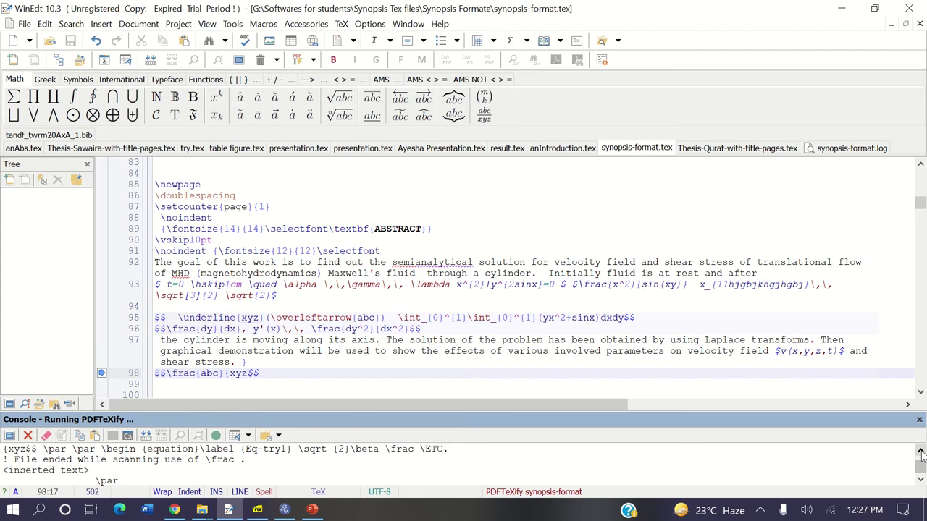
left_click(920, 452)
left_click(920, 452)
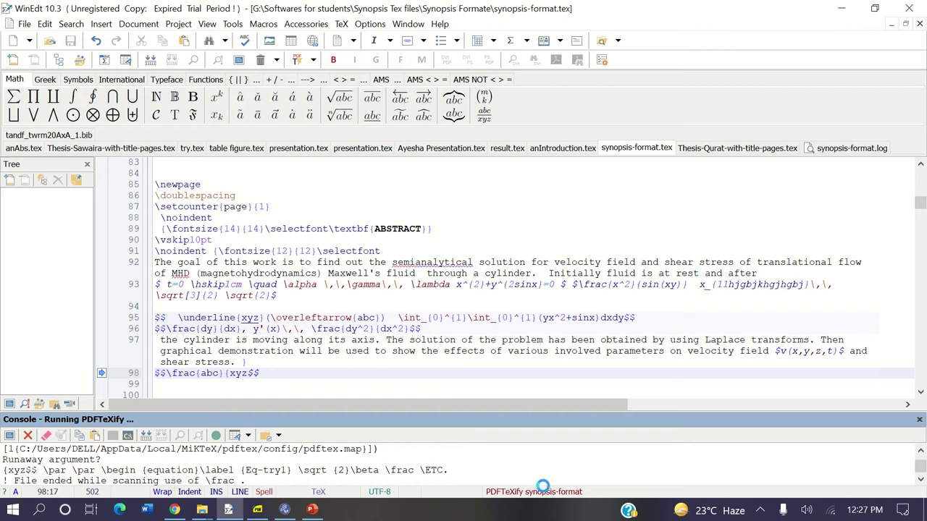
left_click(919, 482)
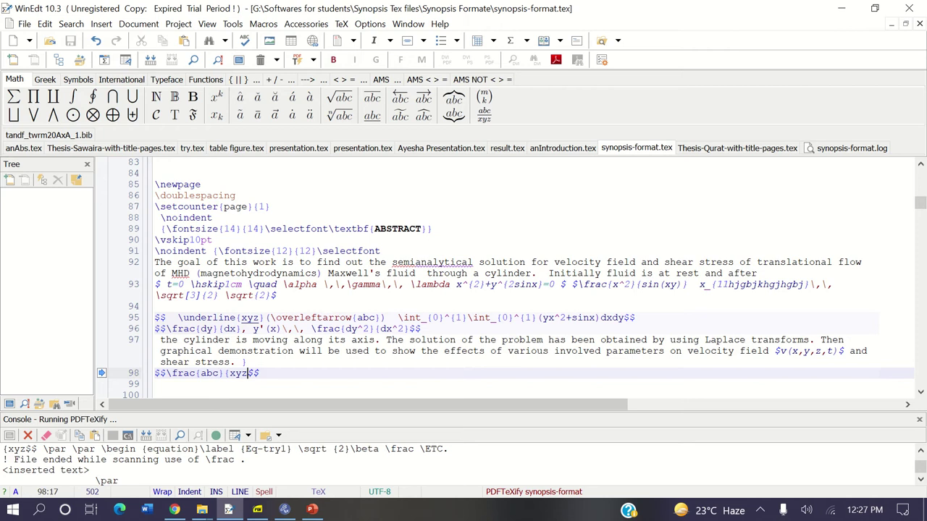
Restore the closing brace after xyz on line 98, recompile the document, and switch back to WinEdt.
type("}")
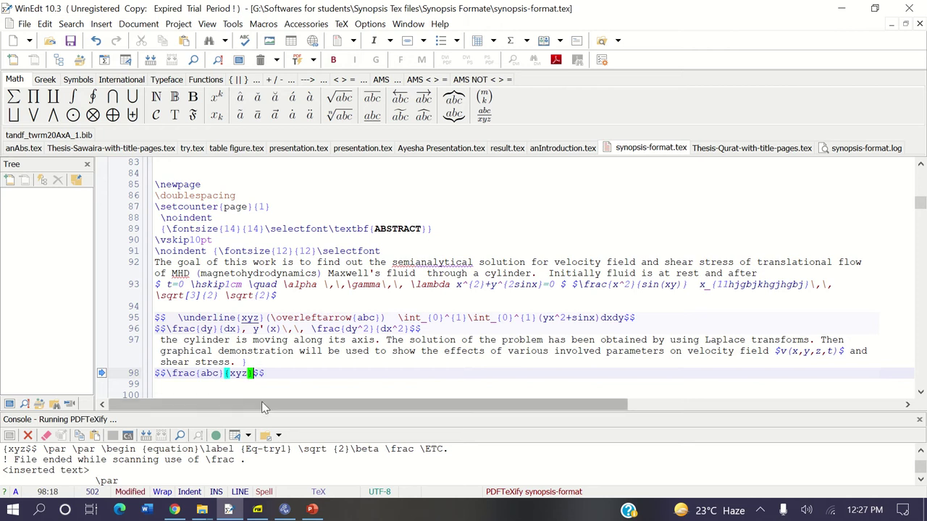
left_click(28, 435)
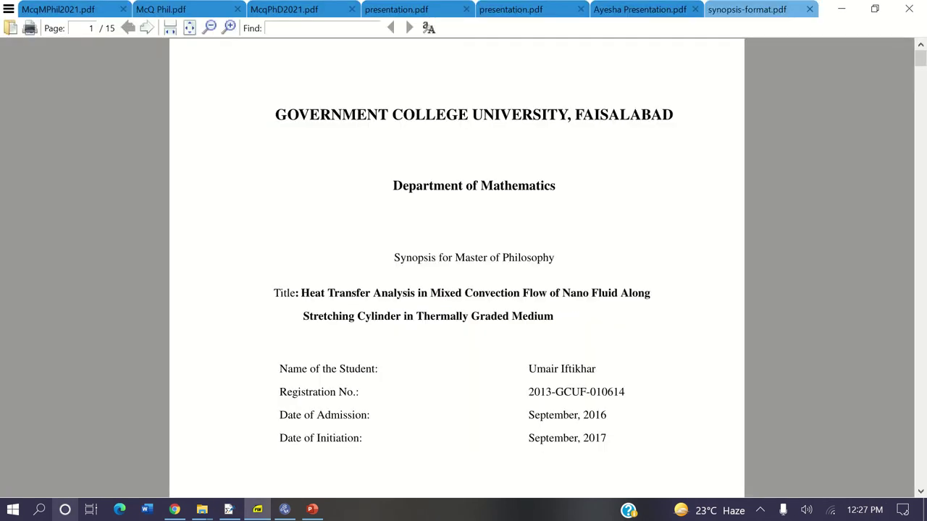
left_click(228, 509)
Replace the \end{equation} line of the Eq-try1a equation with blank lines and recompile with PDFTeXify.
scroll(507, 276, "down", 8)
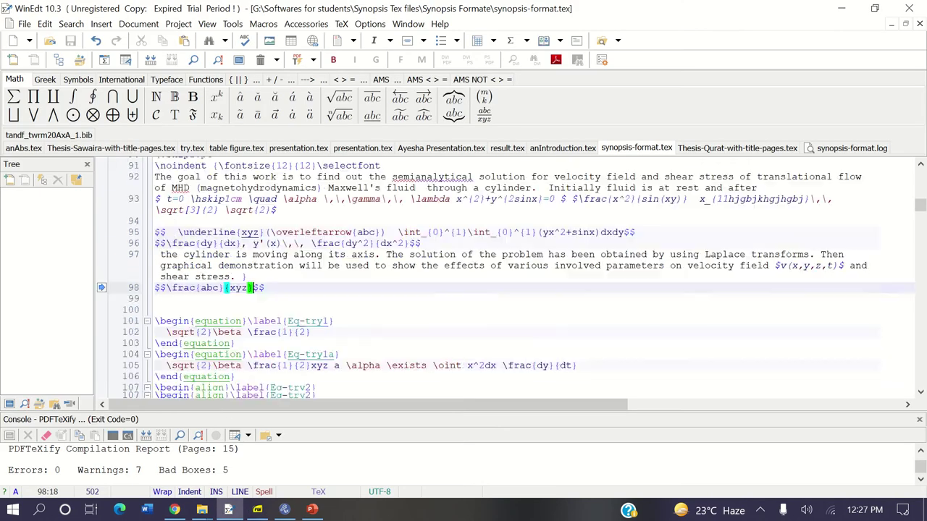
scroll(507, 276, "down", 1)
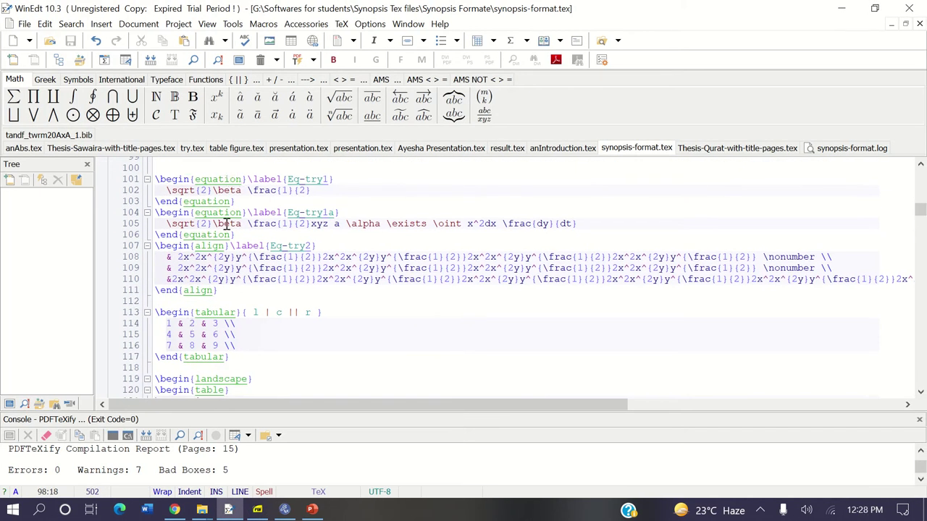
left_click_drag(239, 233, 150, 236)
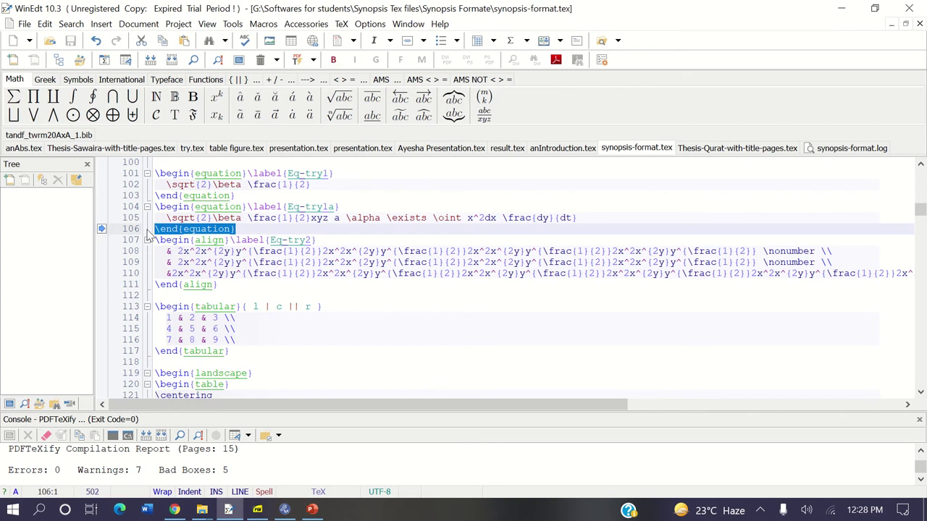
key("Delete")
key("Return")
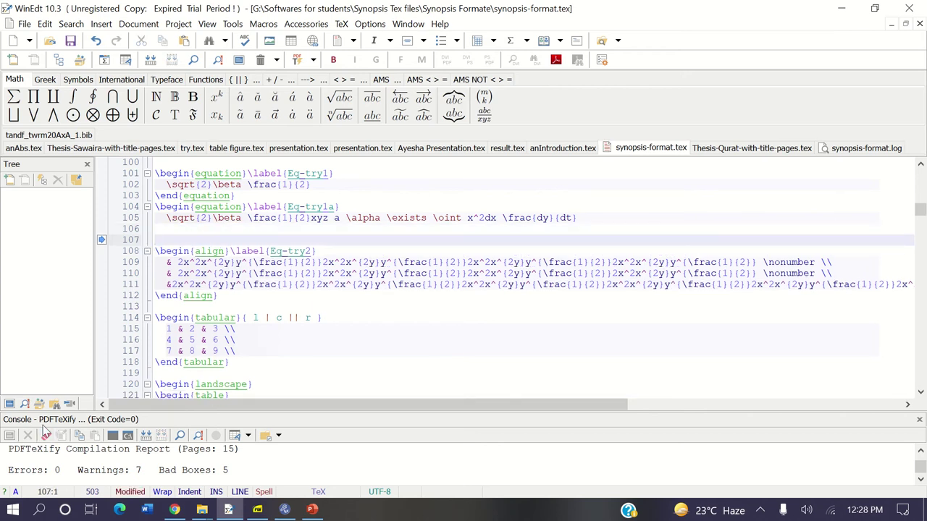
key("ctrl+shift+b")
key("ctrl+shift+p")
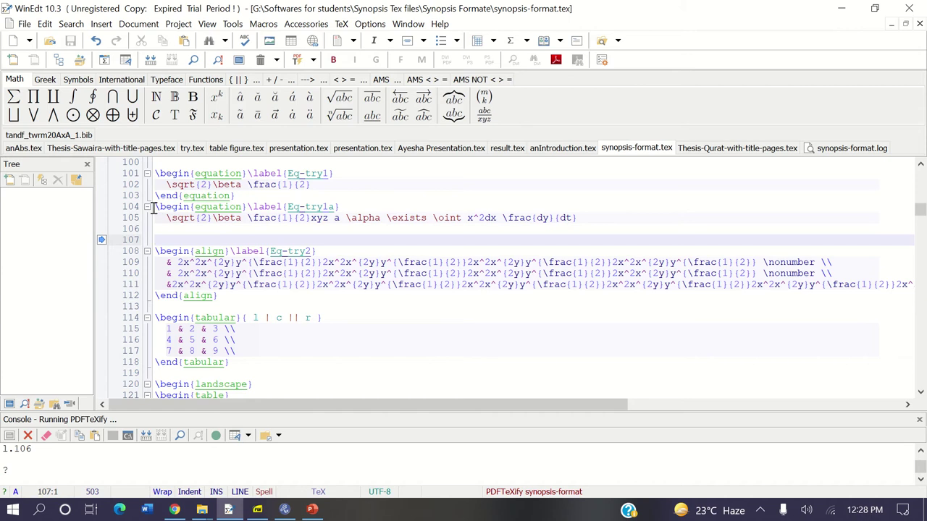
Undo the removal of \end{equation} on line 106, stop the running compilation and recompile the document.
left_click_drag(155, 207, 243, 208)
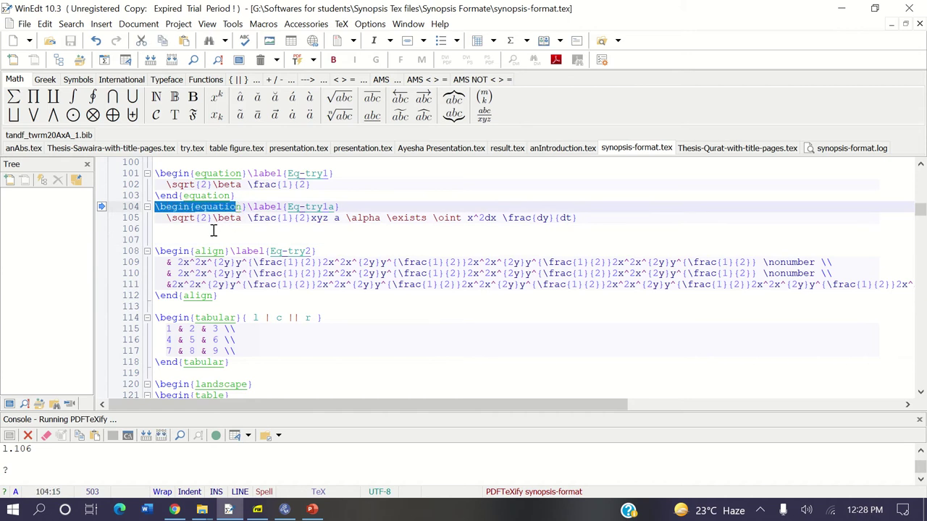
left_click(213, 229)
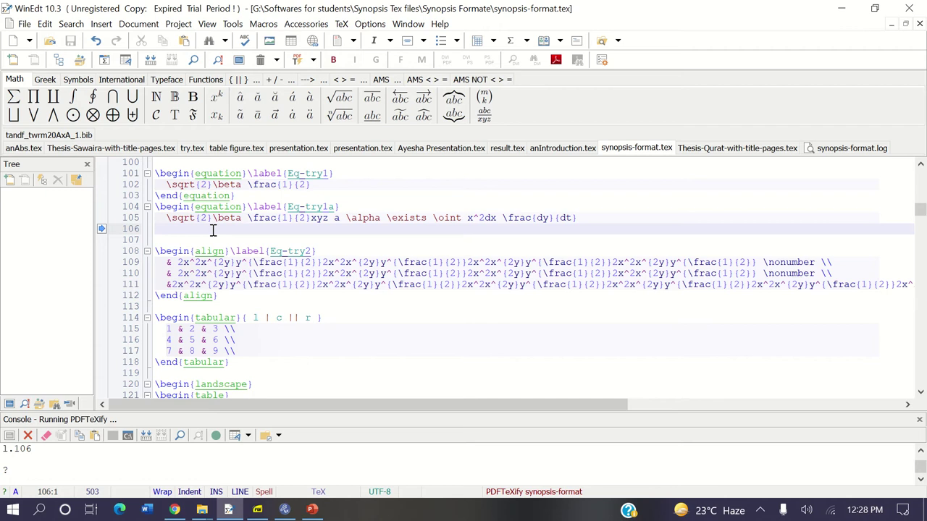
key("Down")
key("BackSpace")
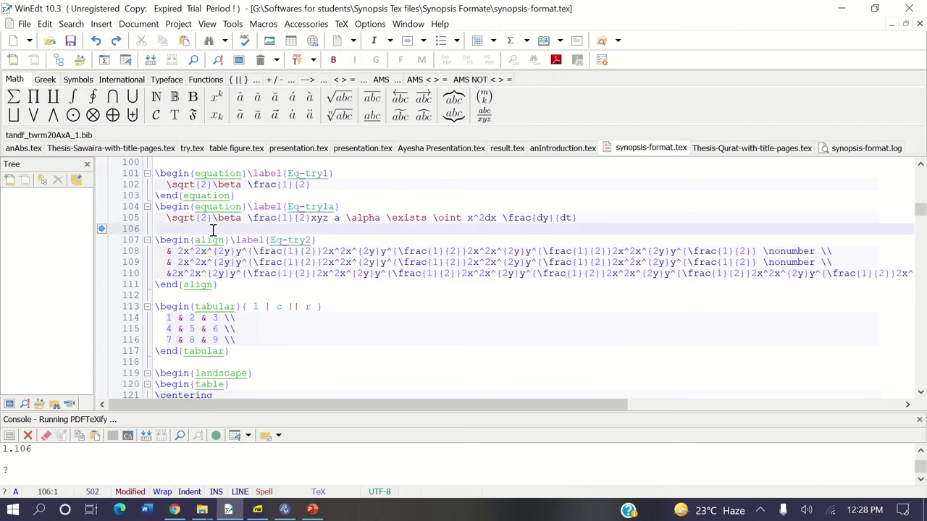
key("ctrl+z")
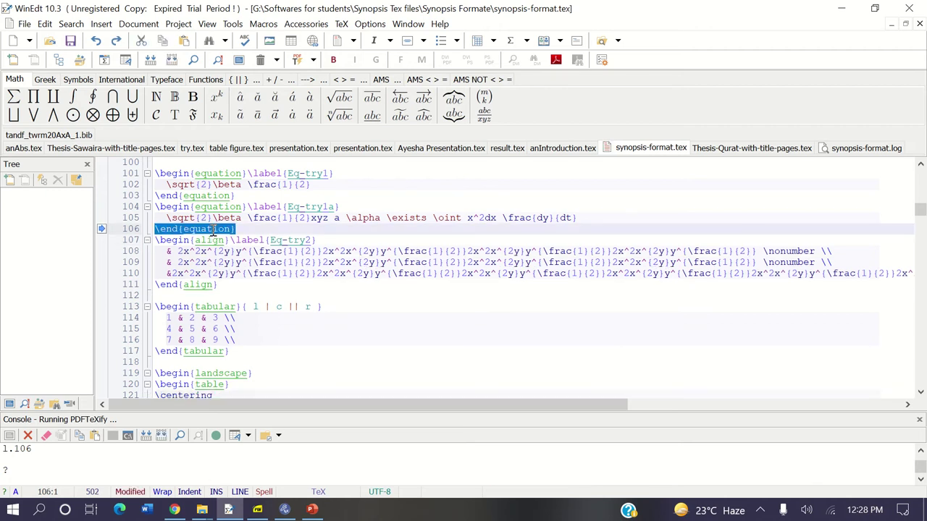
left_click(28, 435)
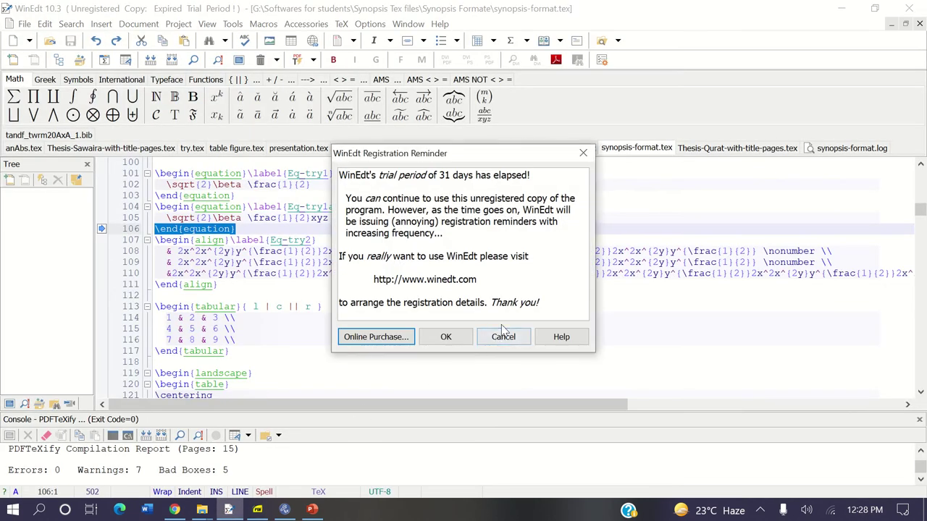
Dismiss the registration reminder and switch back to WinEdt.
left_click(503, 337)
left_click(230, 510)
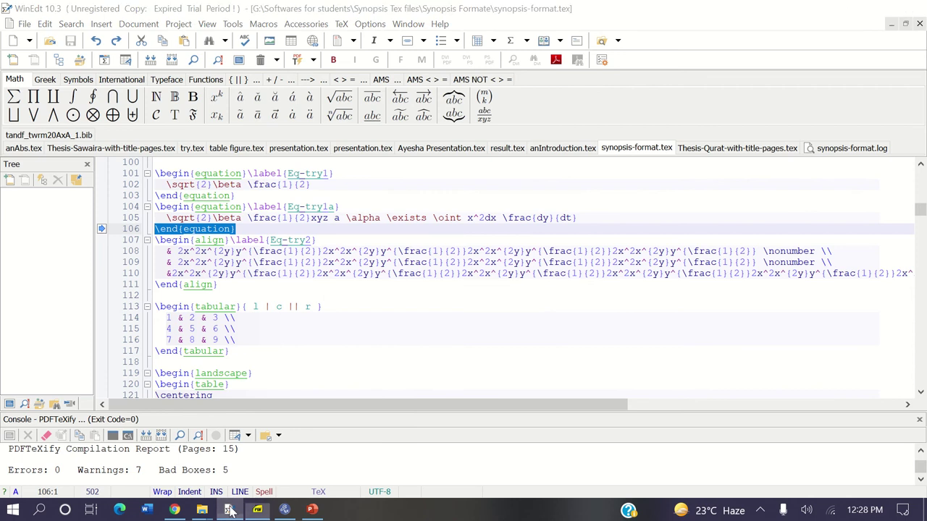
left_click(230, 510)
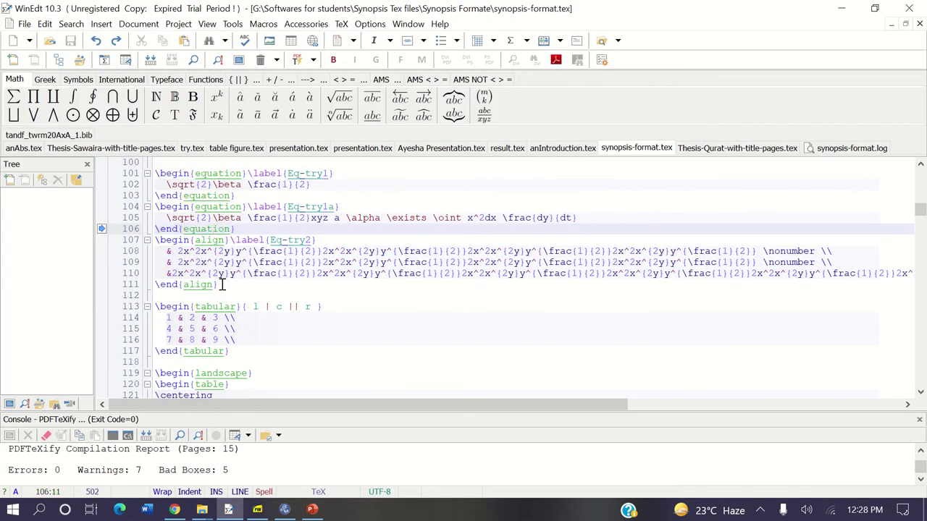
Insert a blank line after \end{equation} on line 106 and delete the Eq-try2 align block's last two rows with its \end{align}.
left_click(238, 229)
key("Return")
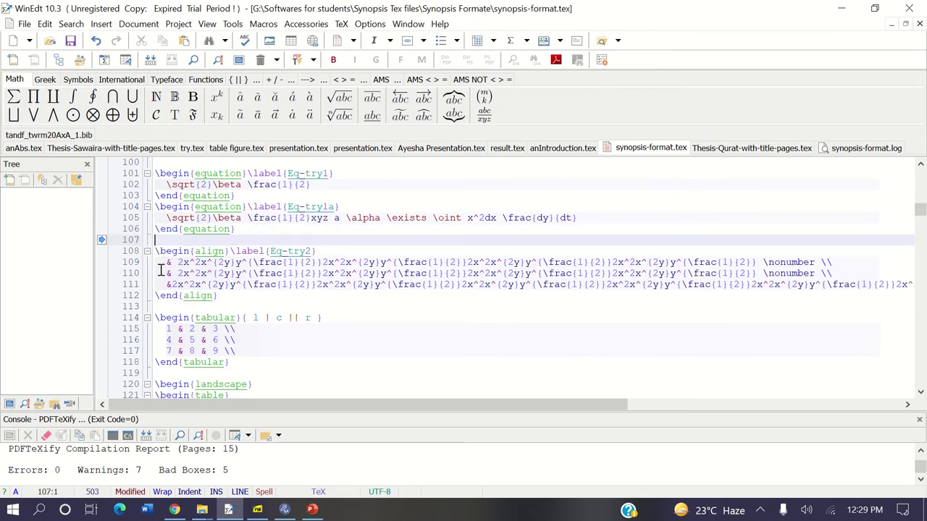
left_click_drag(160, 273, 916, 301)
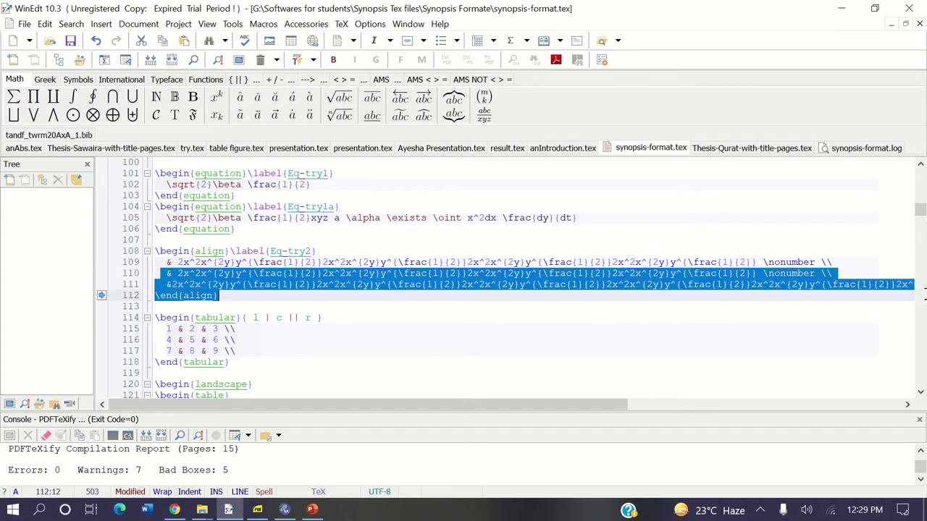
key("Delete")
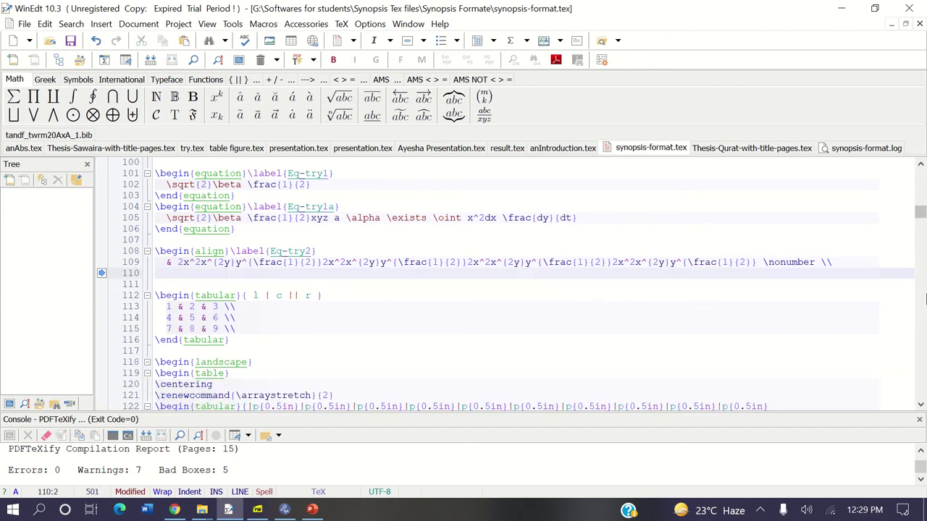
Paste the removed two rows and \end{align} back below the first row of the Eq-try2 align block.
key("BackSpace")
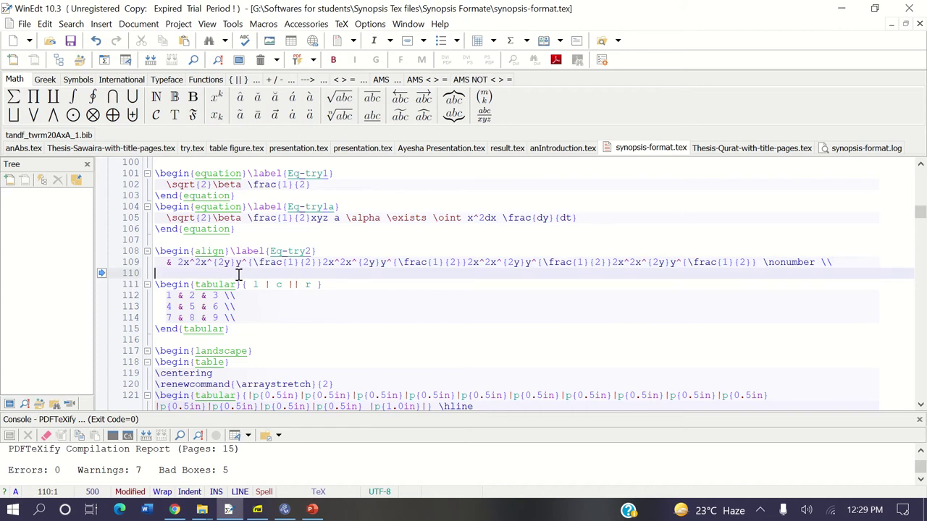
key("Delete")
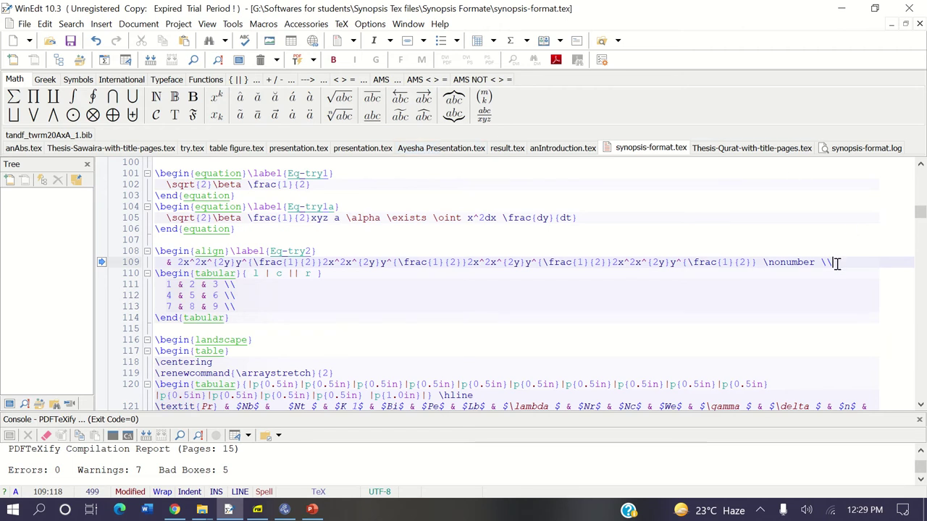
key("Return")
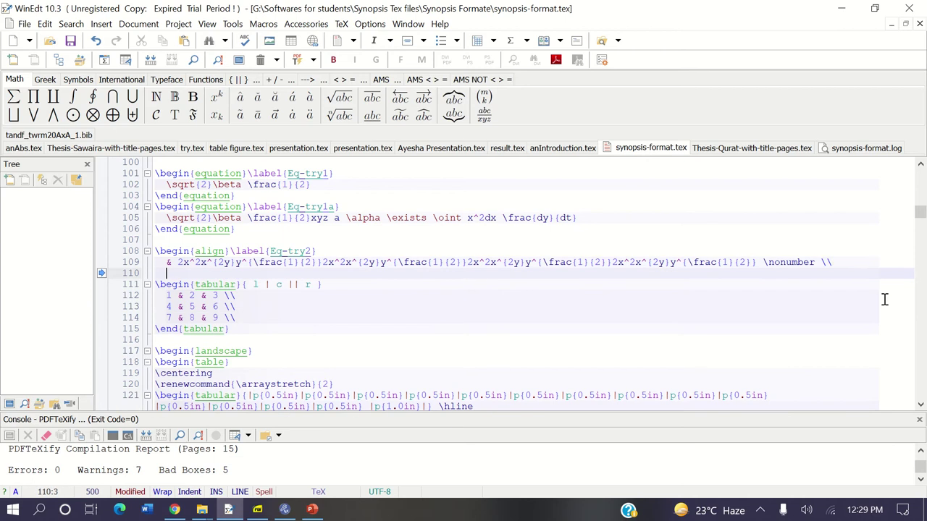
key("ctrl+z")
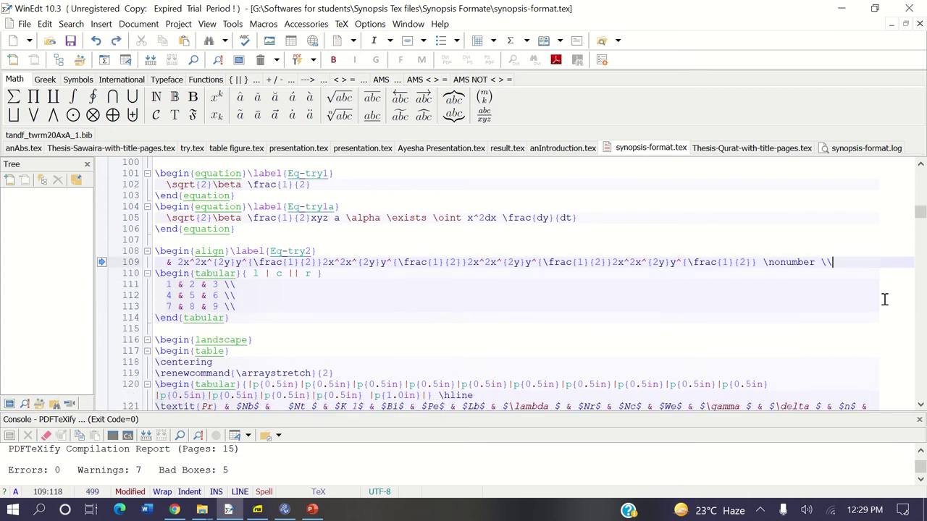
key("ctrl+shift+z")
key("Return")
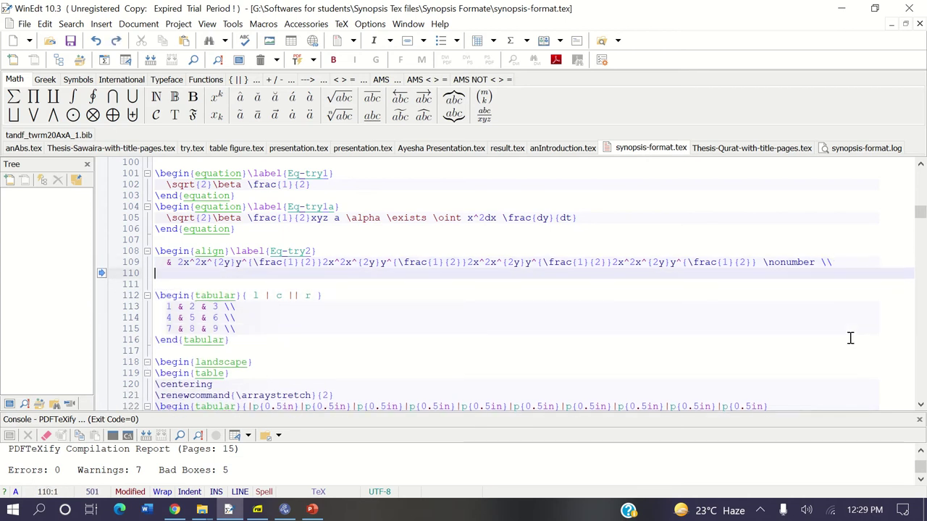
key("ctrl+v")
left_click(520, 273)
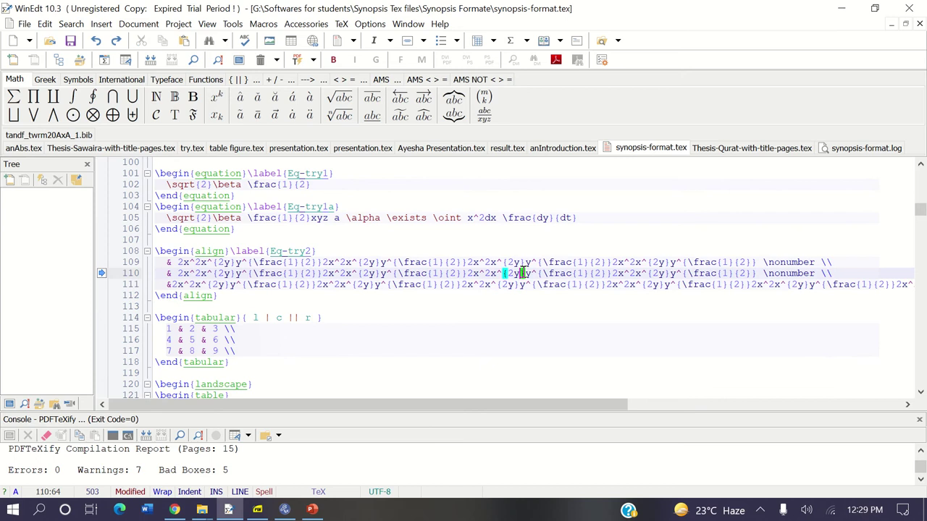
Delete the opening brace before the first \frac on line 109 of the Eq-try2 align block.
left_click(255, 264)
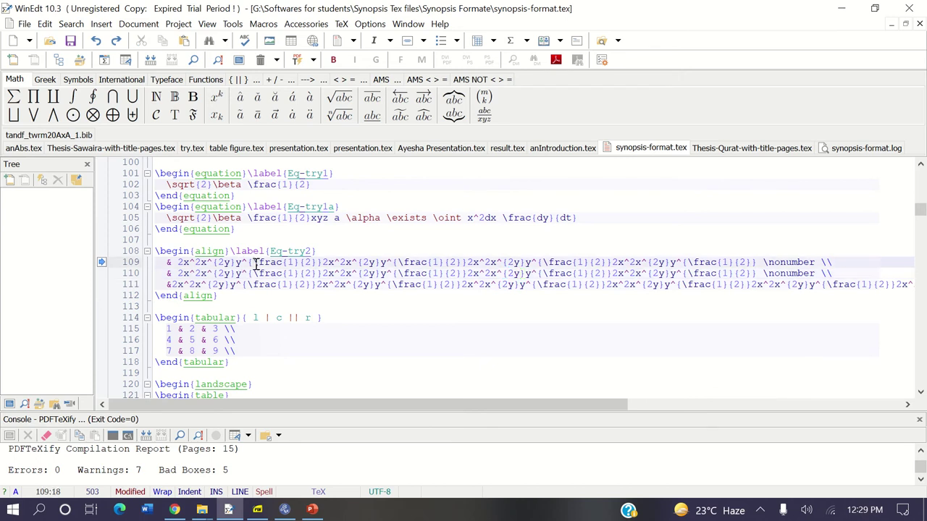
key("BackSpace")
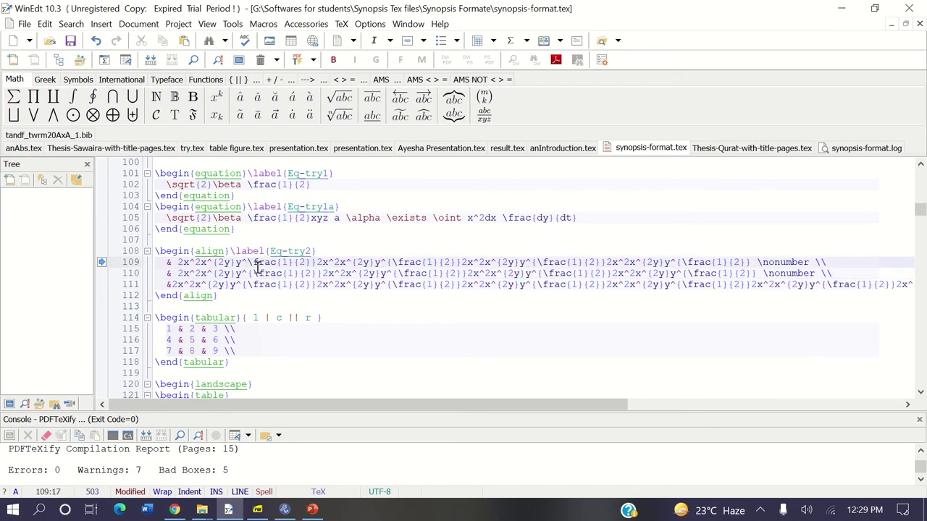
left_click(314, 285)
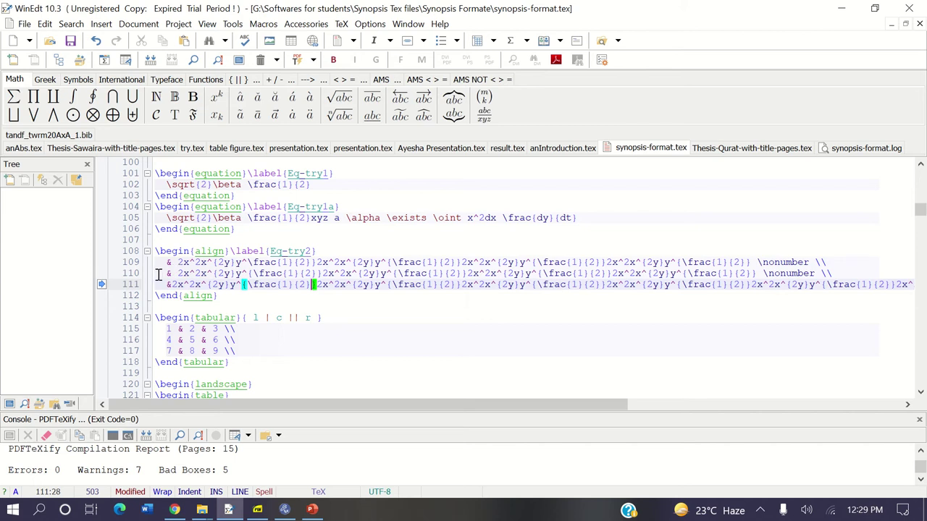
left_click_drag(158, 274, 924, 296)
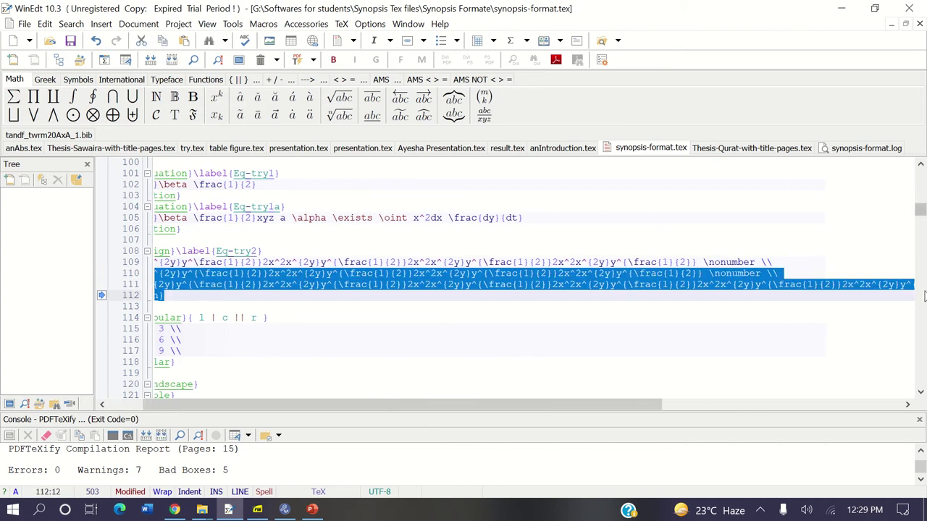
key("Delete")
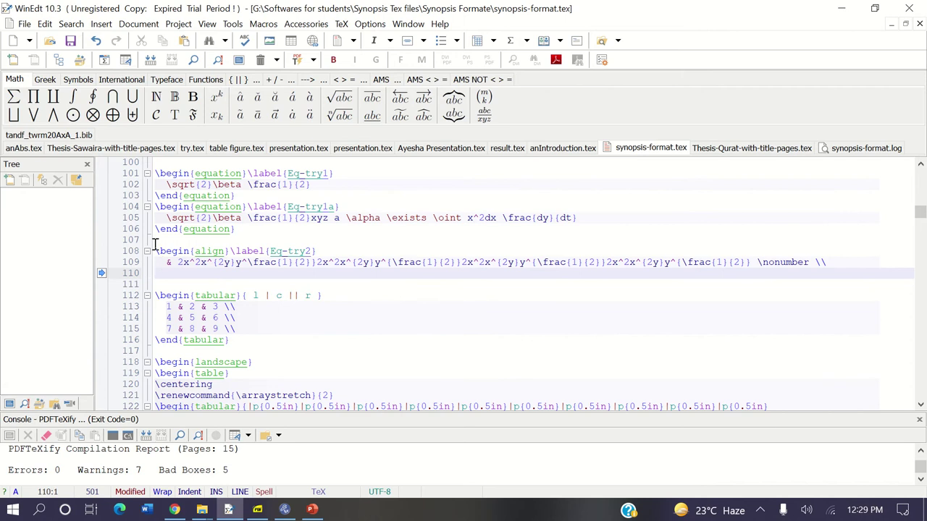
key("BackSpace")
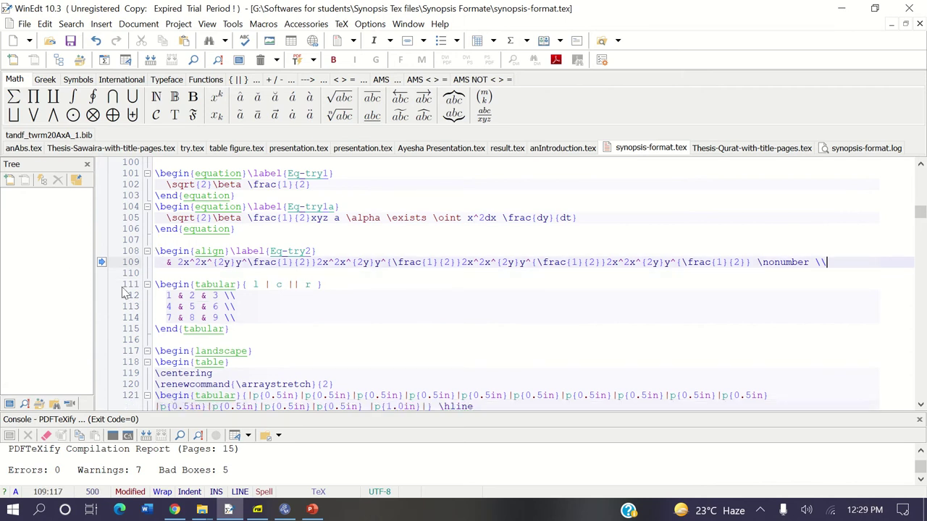
left_click(165, 274)
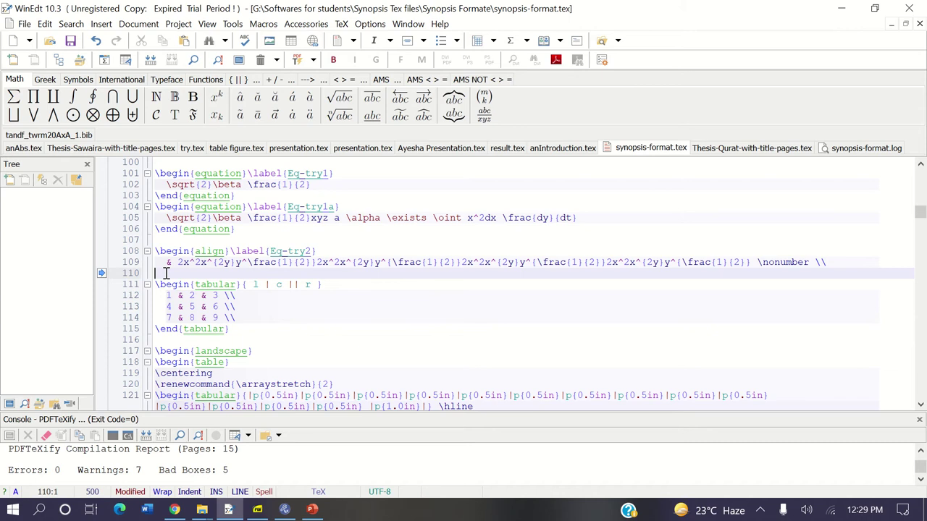
key("ctrl+z")
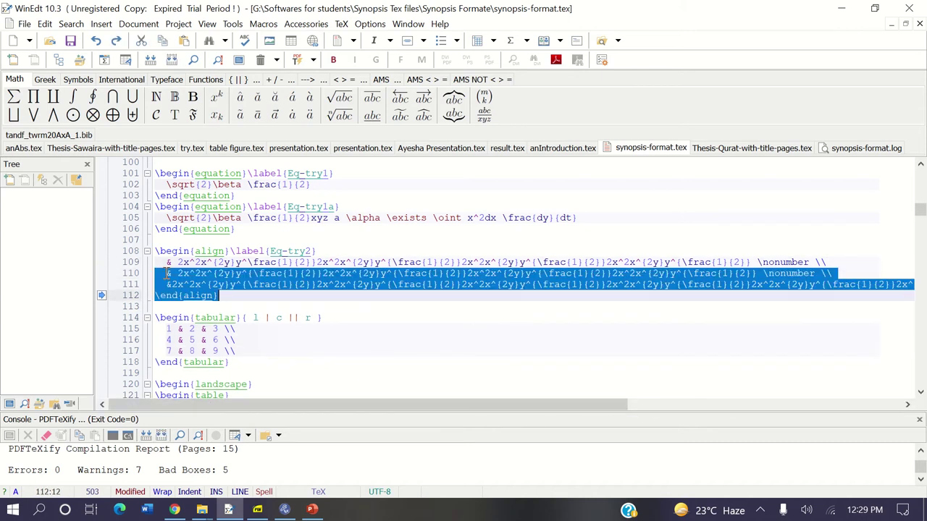
Delete the last two rows of the Eq-try2 align block, keeping \end{align}, and recompile with PDFTeXify.
left_click_drag(166, 274, 916, 285)
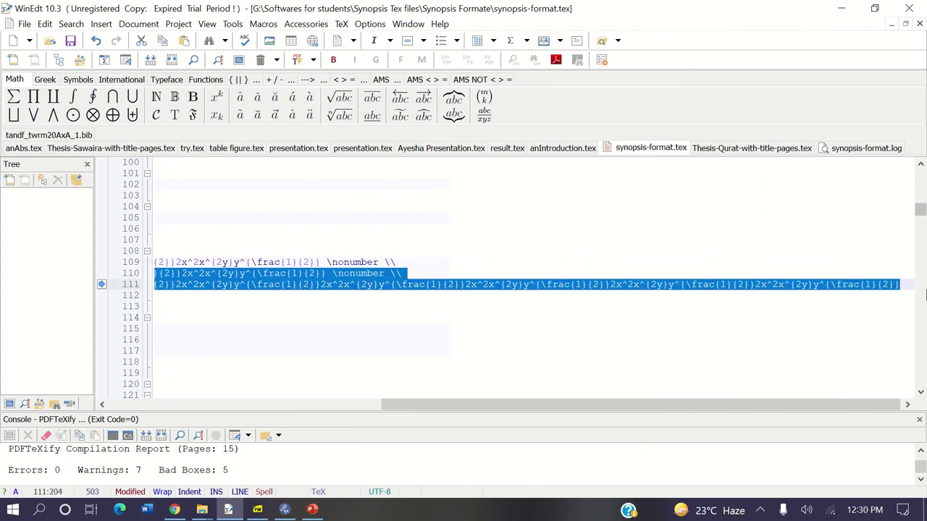
key("BackSpace")
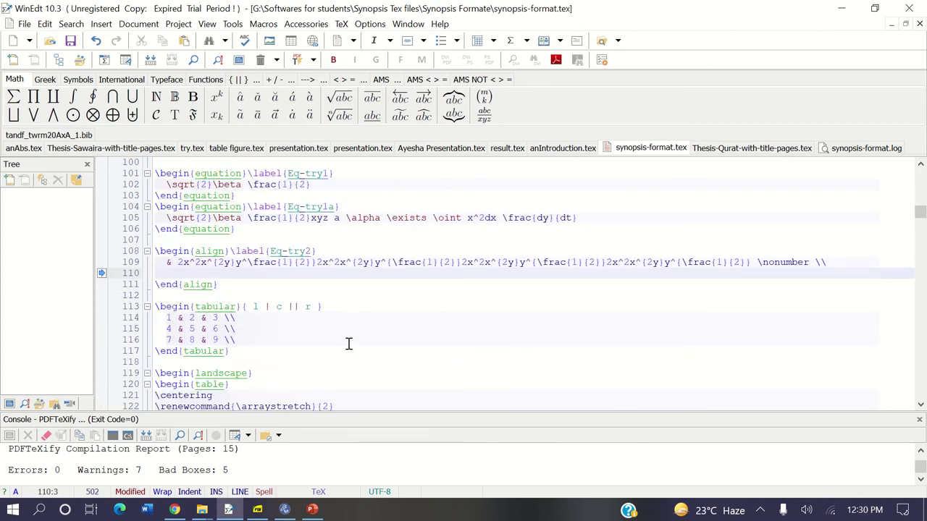
key("ctrl+shift+p")
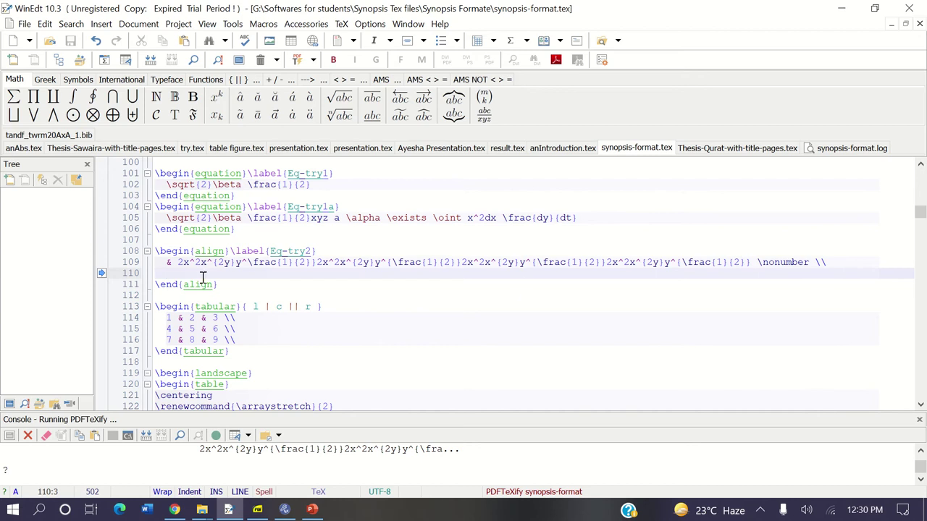
Remove the blank line above \end{align} in the Eq-try2 block.
left_click(196, 253)
left_click(189, 275)
key("BackSpace")
key("BackSpace")
key("BackSpace")
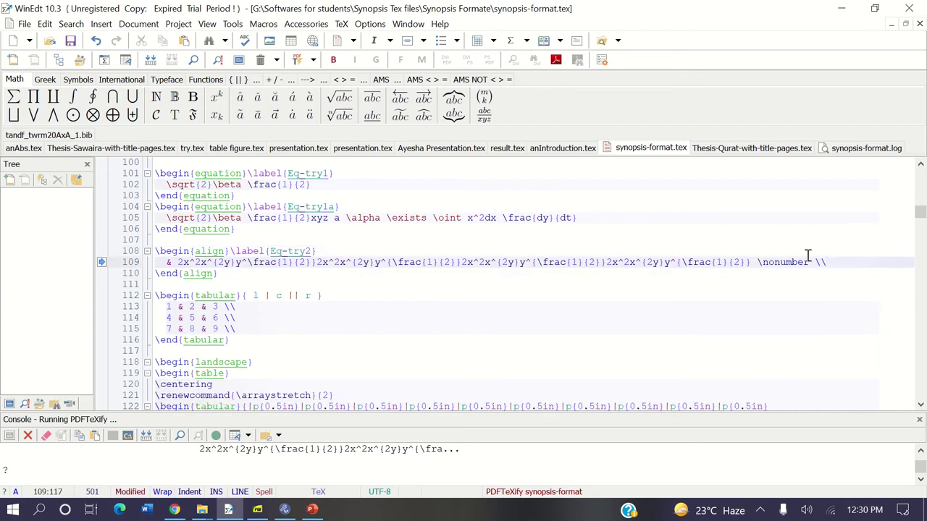
Examine the matching brace pairs along line 109 of the Eq-try2 align block to locate the missing brace.
left_click(750, 265)
key("Left")
key("Left")
key("Left")
key("Left")
key("Left")
key("Left")
key("Left")
key("Left")
key("Left")
key("Left")
key("Left")
key("Left")
key("Left")
key("Left")
key("Left")
key("Left")
key("Left")
key("Left")
left_click(215, 262)
key("Right")
key("Right")
key("Right")
key("Right")
key("Right")
key("Right")
key("Right")
key("Right")
key("Right")
key("Right")
key("Right")
key("Right")
key("Right")
key("Right")
key("Right")
key("Right")
key("Right")
key("Right")
key("Right")
key("Right")
Paste the two removed rows on a new line below the first row of the Eq-try2 align block.
left_click(859, 263)
key("Return")
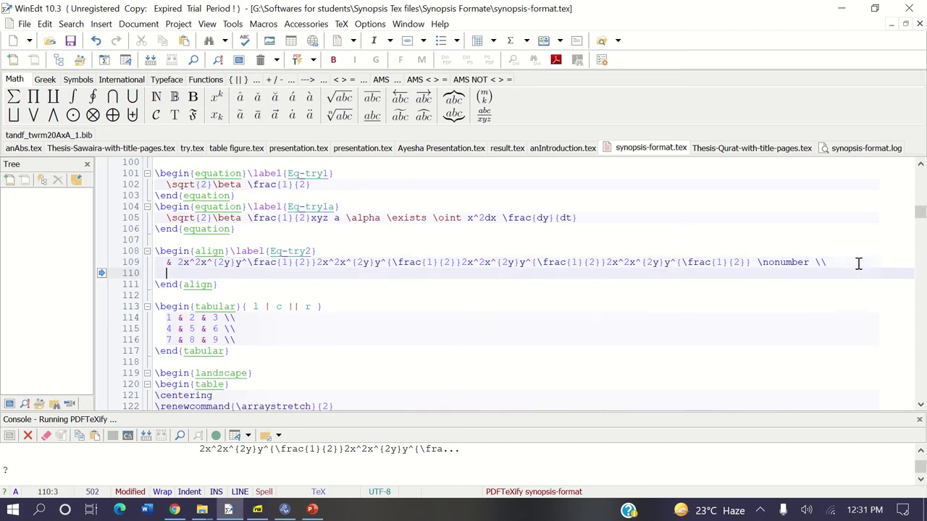
key("ctrl+v")
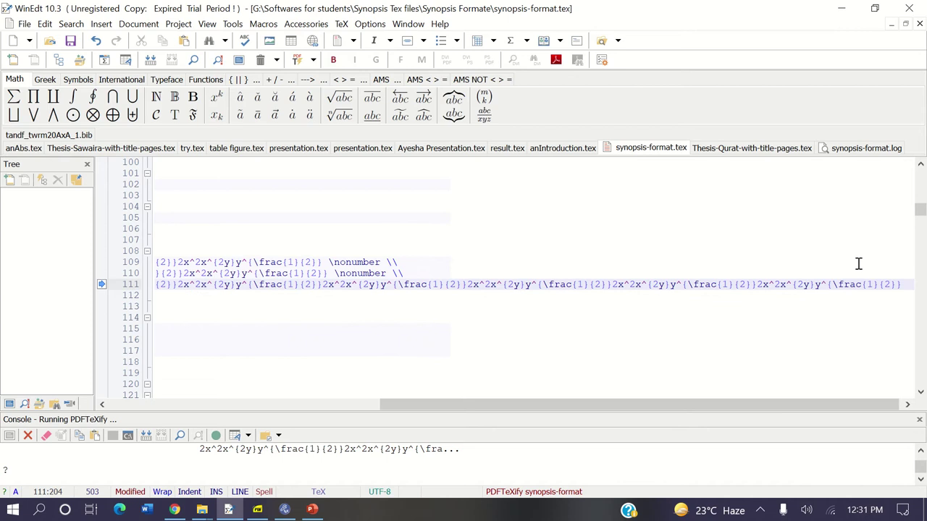
left_click(695, 396)
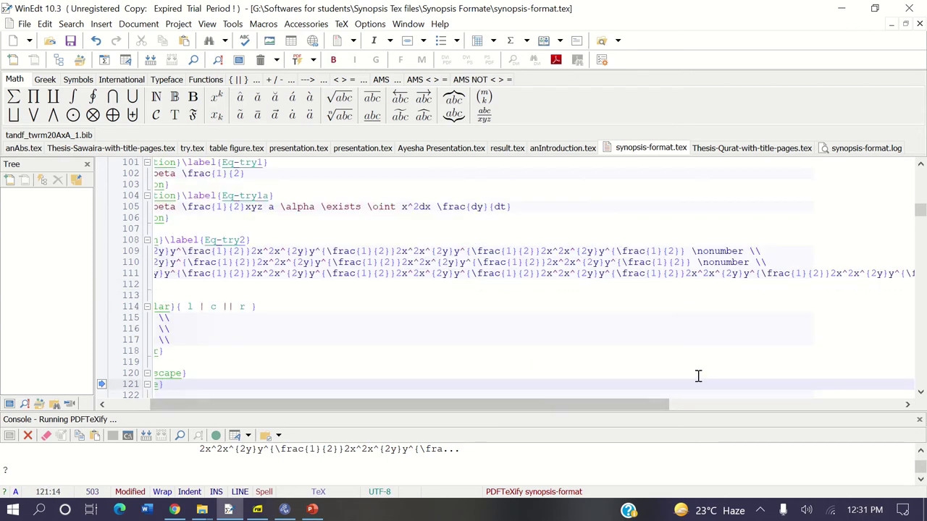
left_click_drag(658, 405, 615, 405)
Undo the pasted rows and the earlier deletion to bring back the original last two rows of the Eq-try2 block.
key("ctrl+z")
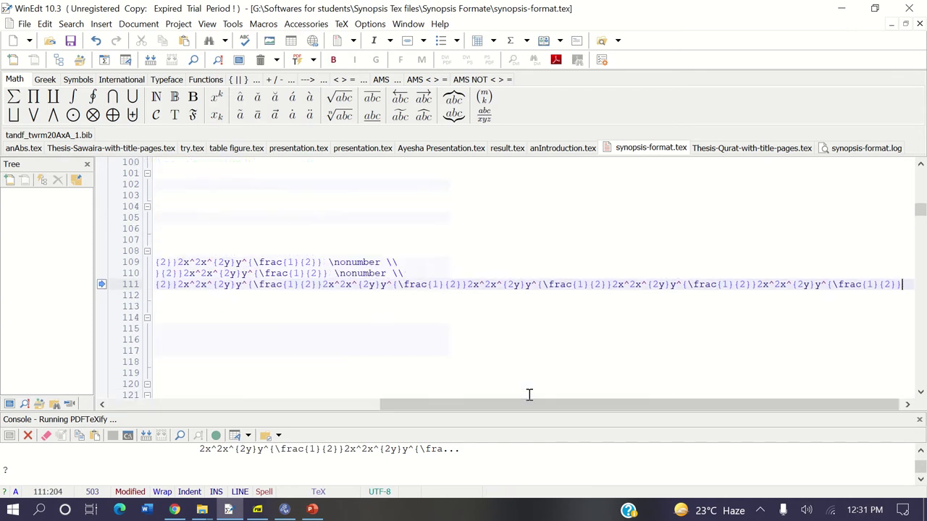
key("ctrl+z")
key("ctrl+z")
key("ctrl+z")
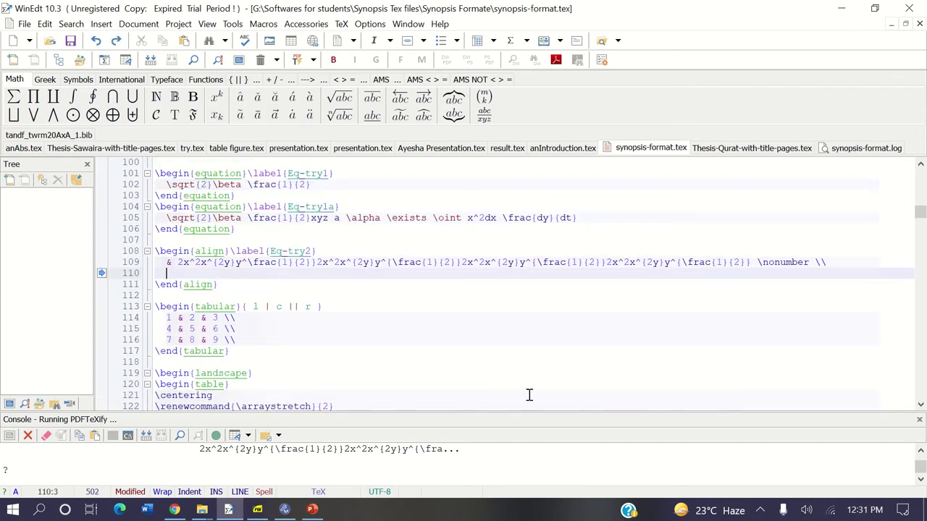
key("ctrl+z")
key("ctrl+z")
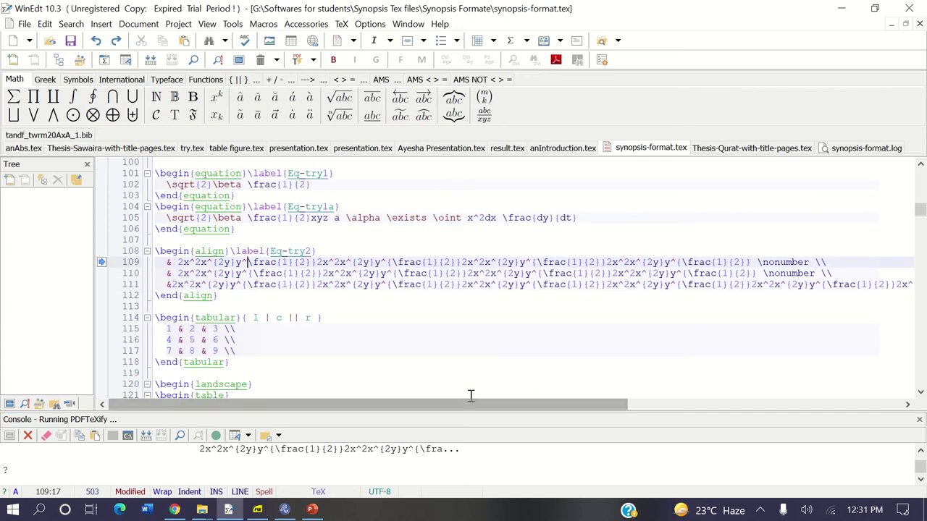
Insert the missing opening brace before the first \frac on line 109 and save the file.
type("{")
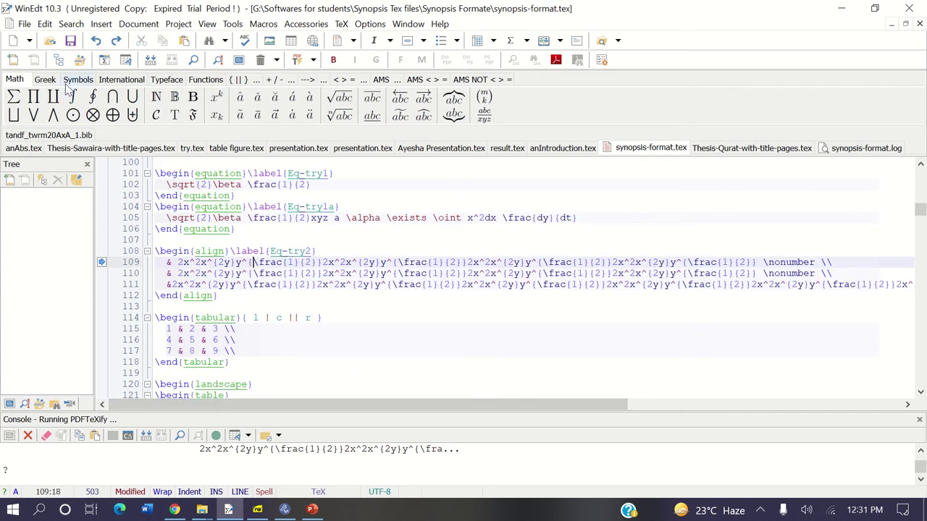
left_click(70, 41)
Stop the compilation still running in the console and recompile the document with PDFTeXify.
key("ctrl+shift+p")
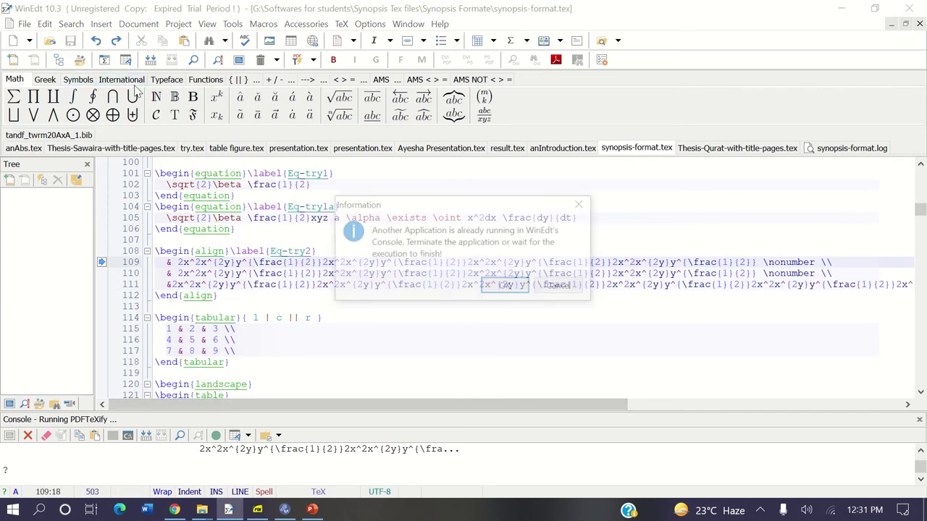
left_click(502, 287)
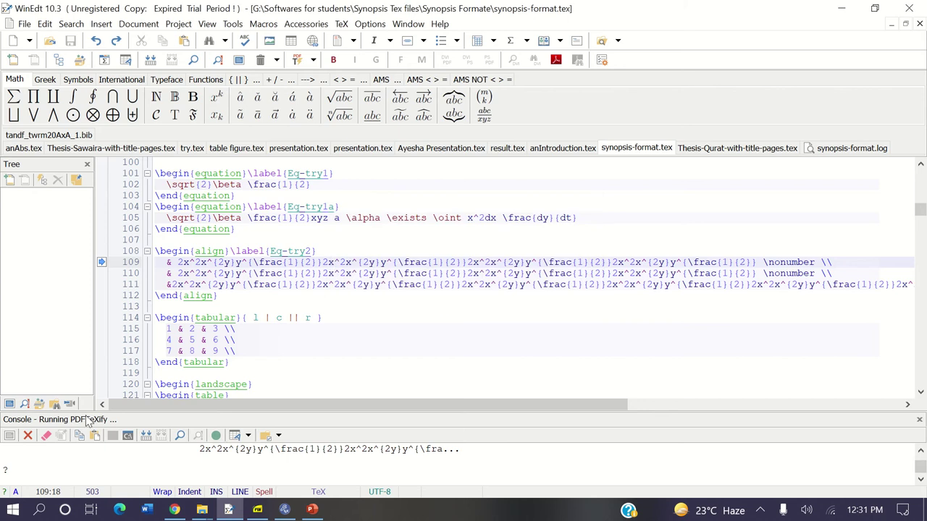
left_click(28, 436)
key("ctrl+shift+p")
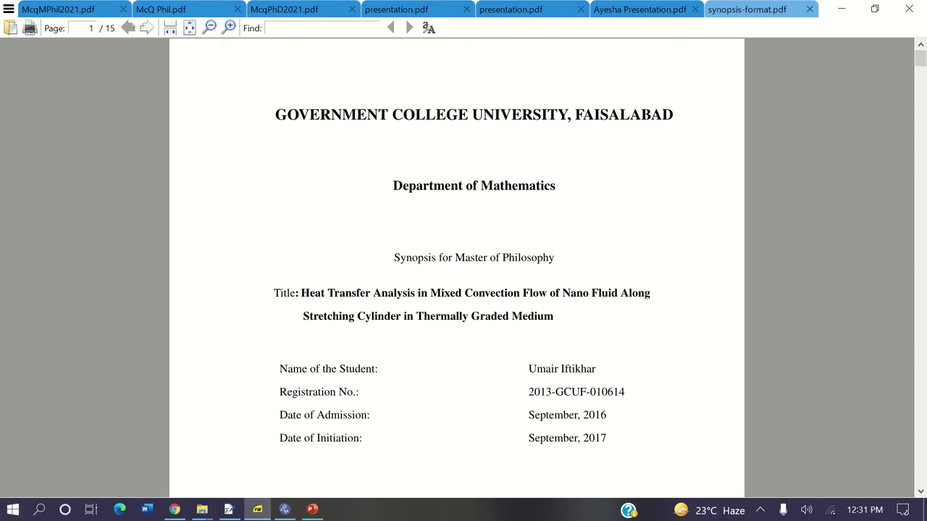
Switch back to WinEdt and insert two blank lines between the Eq-try1a equation and the Eq-try2 align block.
left_click(228, 510)
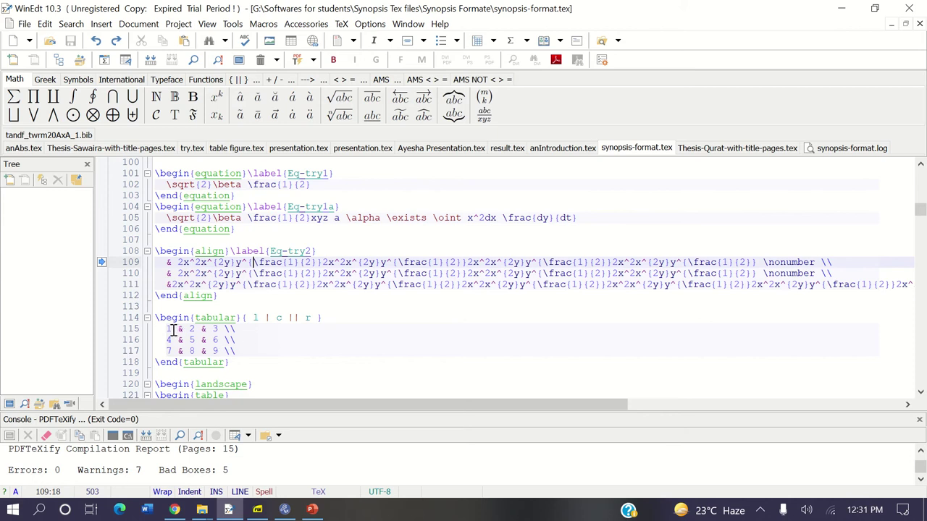
left_click(235, 238)
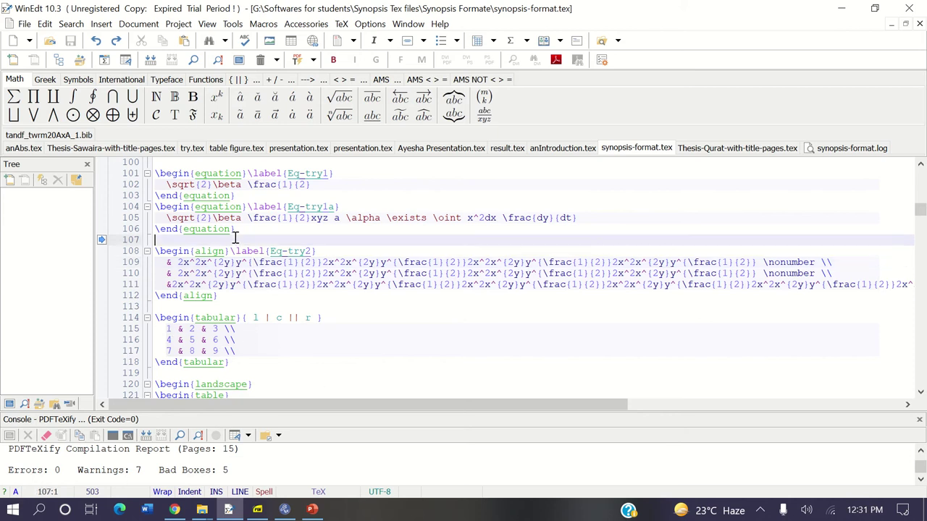
key("Return")
key("Return")
key("Up")
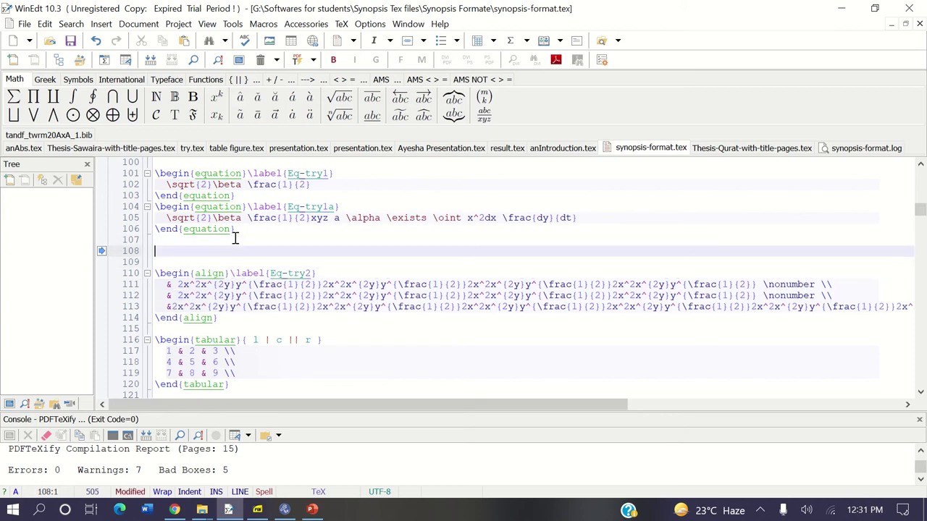
Add the display equation $$\sqrt{2}$$ on line 108 between the Eq-try1a equation and the Eq-try2 align block.
type("$$$")
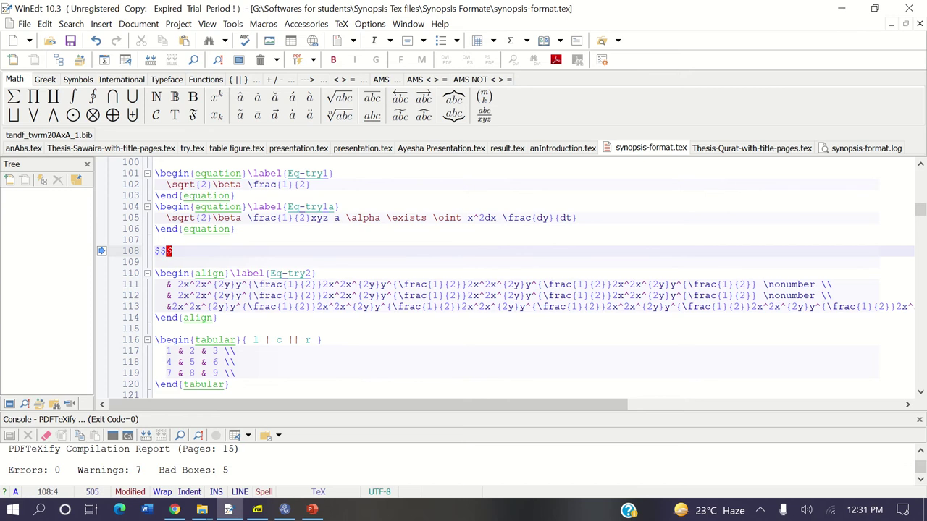
type("$")
key("BackSpace")
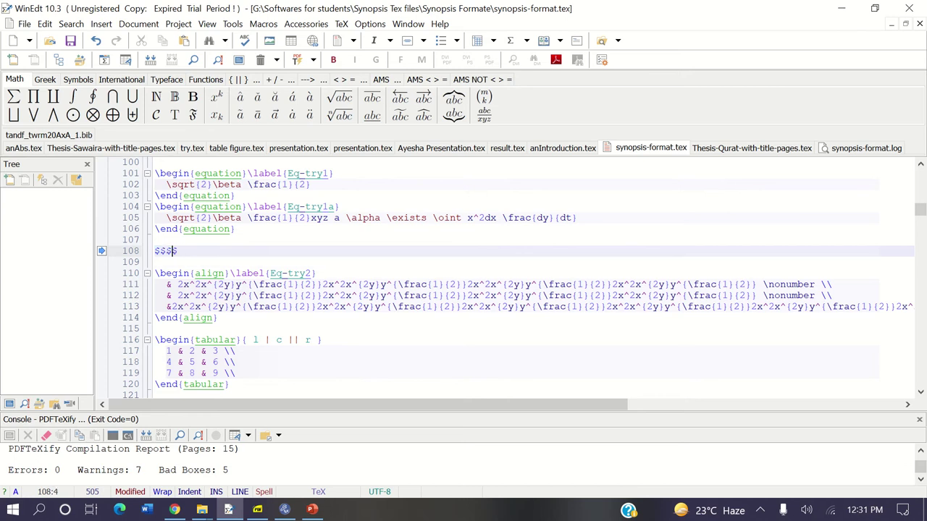
key("Left")
type("2\\")
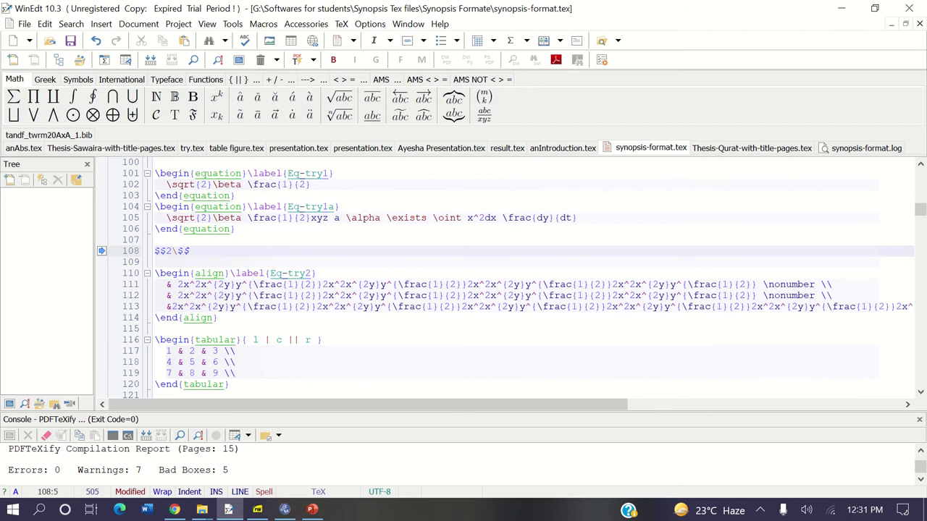
type("sqrt")
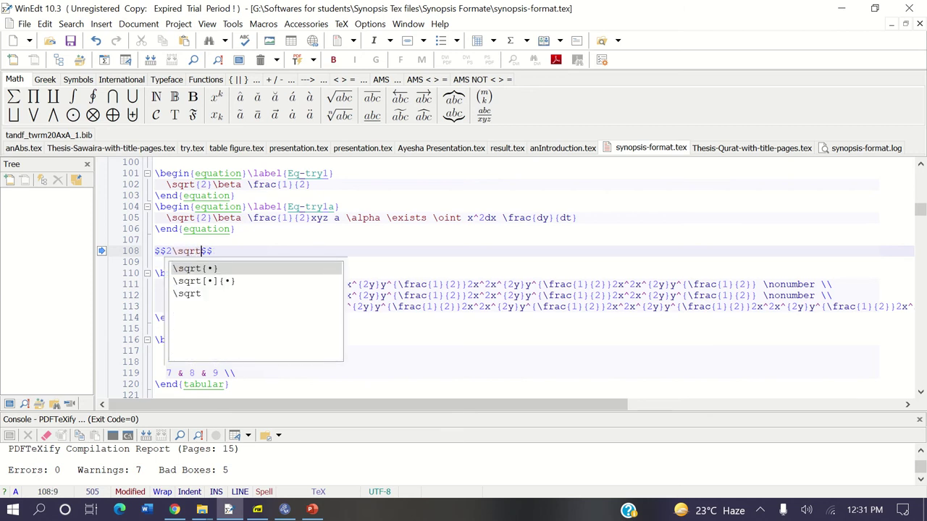
left_click(220, 269)
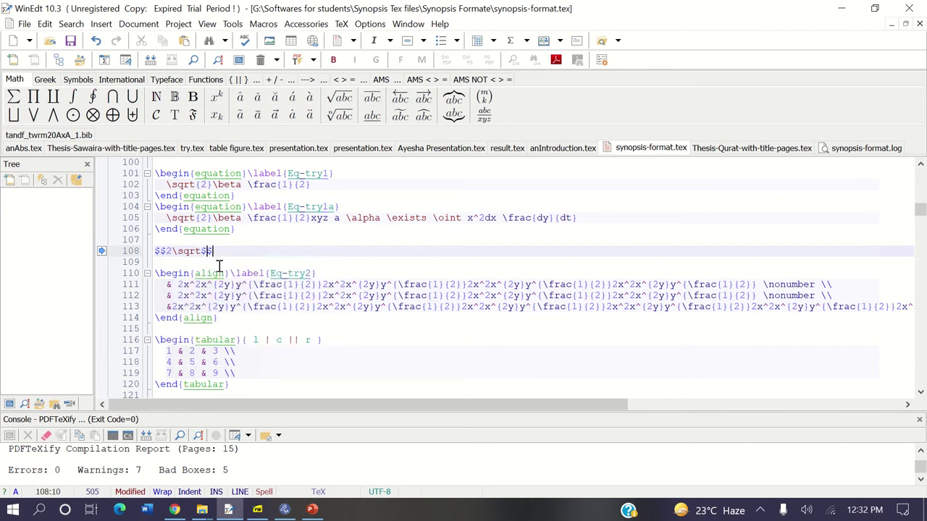
type("2")
left_click(173, 251)
key("BackSpace")
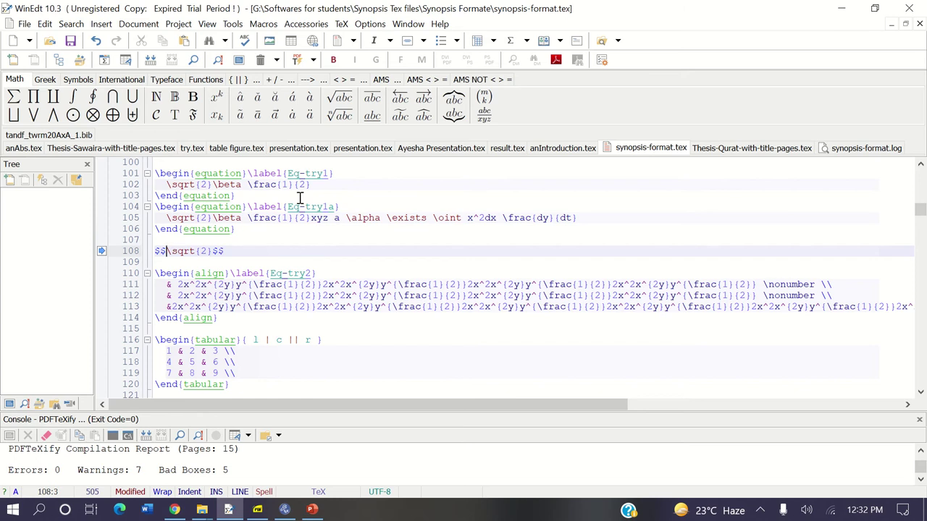
Recompile the document with PDFTeXify and check the square root equation on page 2 of the PDF.
key("ctrl+shift+p")
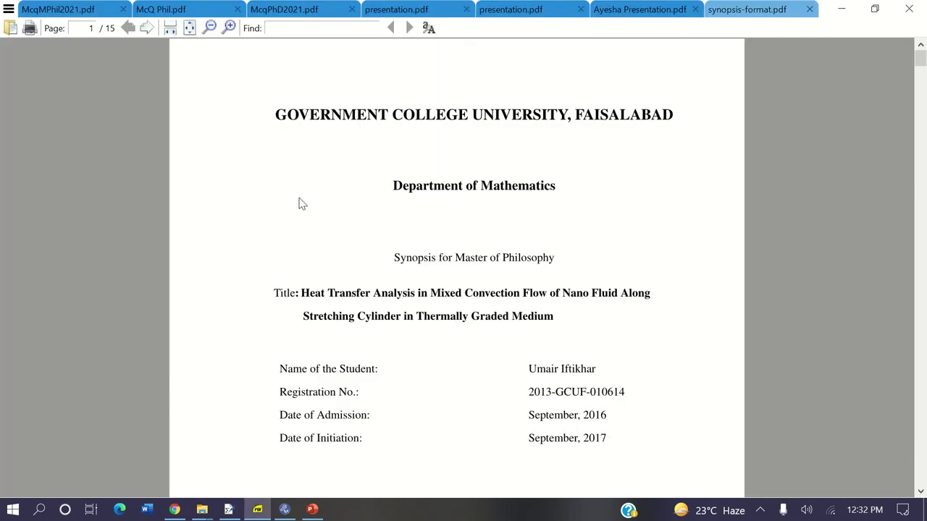
scroll(457, 268, "down", 15)
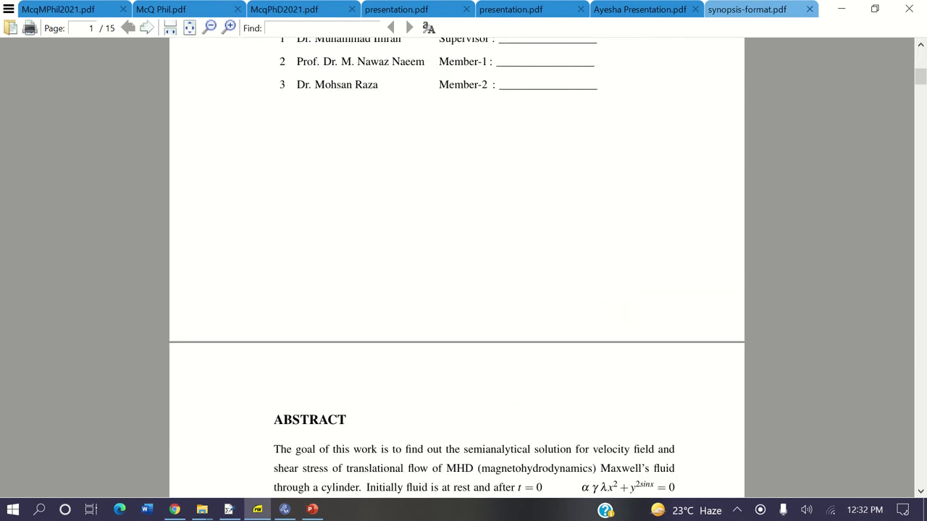
scroll(698, 347, "down", 1)
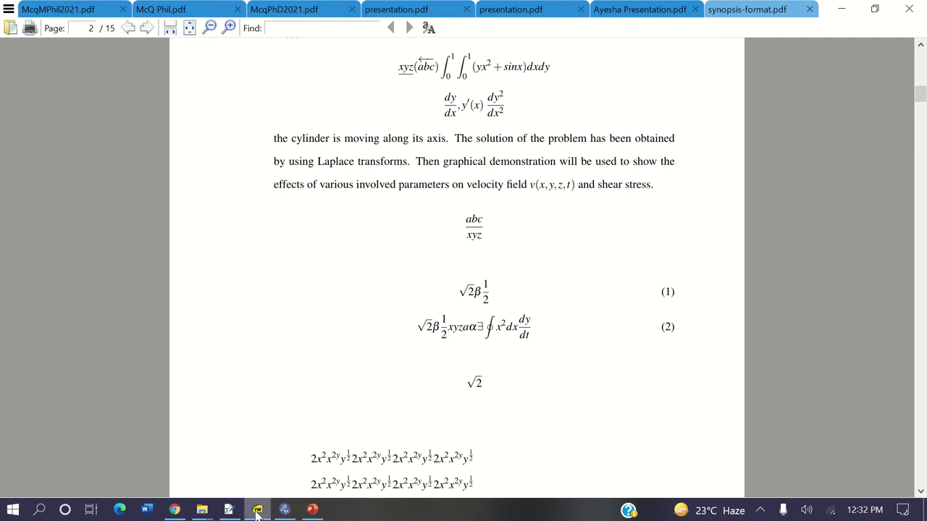
Switch back to WinEdt and delete \sqrt{2} from between the dollar signs on line 108.
left_click(229, 510)
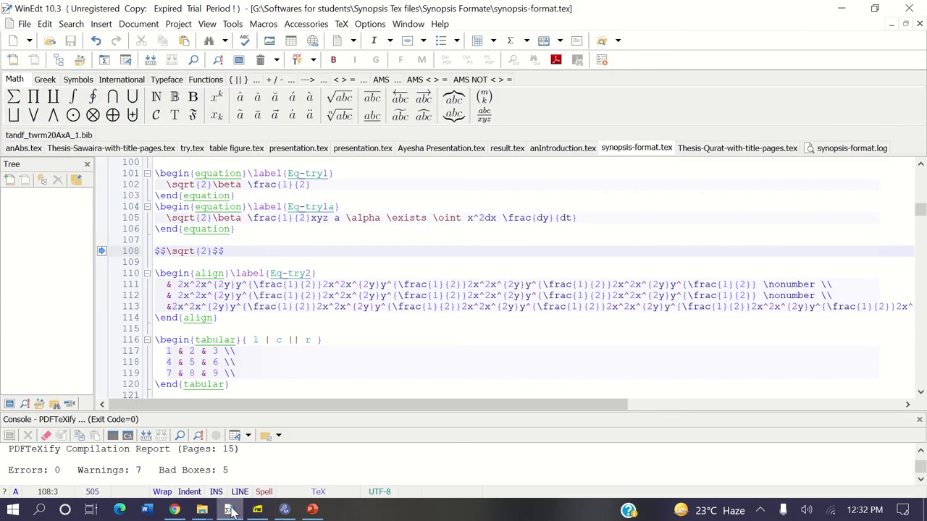
left_click(211, 252)
key("BackSpace")
key("BackSpace")
key("BackSpace")
key("BackSpace")
key("BackSpace")
key("BackSpace")
key("BackSpace")
key("BackSpace")
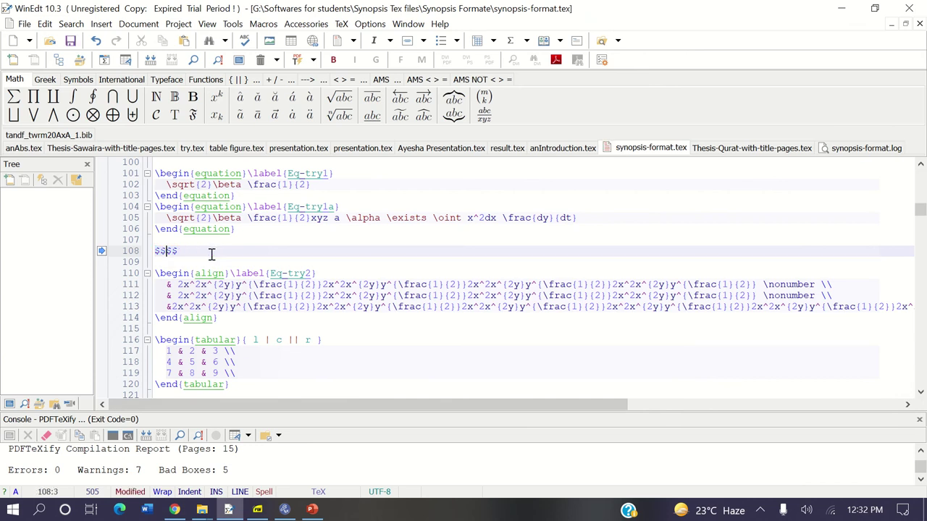
Insert \sqrt[3]{5} between the dollar signs on line 108 using command completion and recompile with PDFTeXify.
type("\\sq")
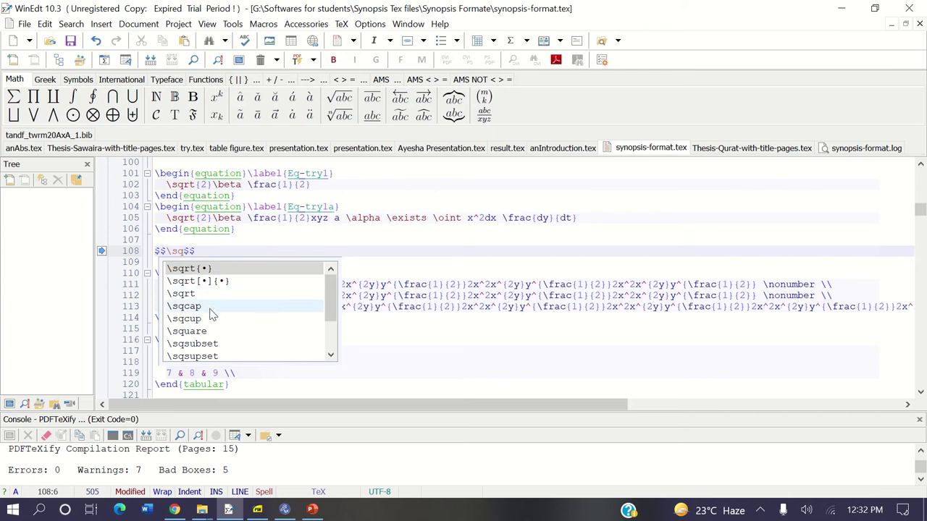
left_click(220, 284)
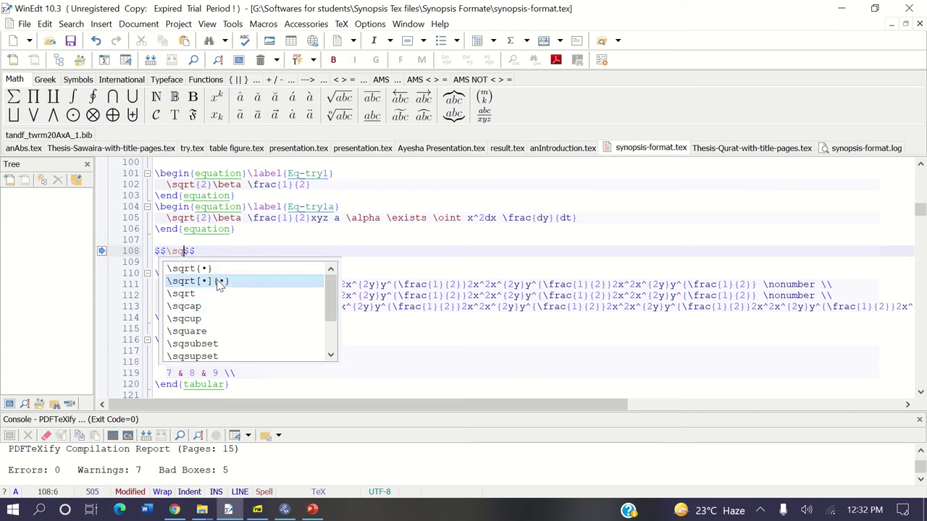
double_click(220, 285)
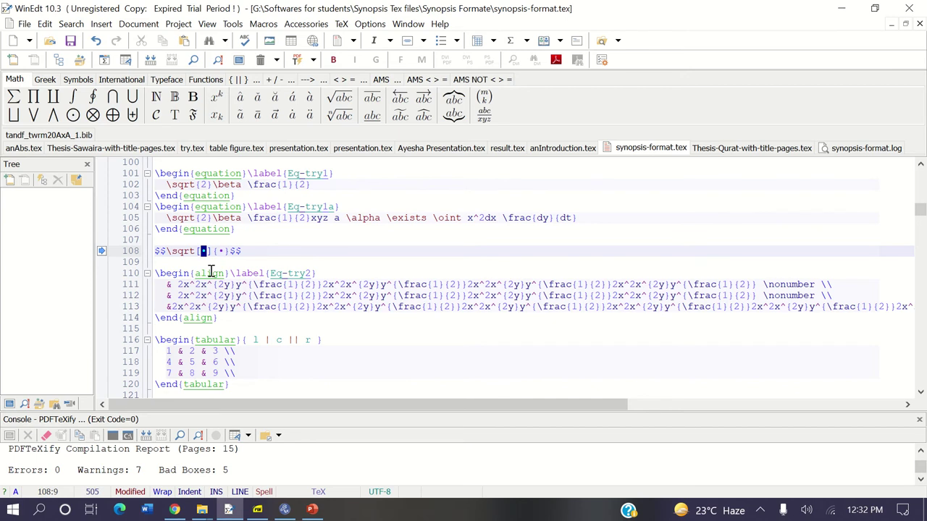
type("3")
key("Right")
key("Right")
key("Delete")
type("2")
key("BackSpace")
type("5")
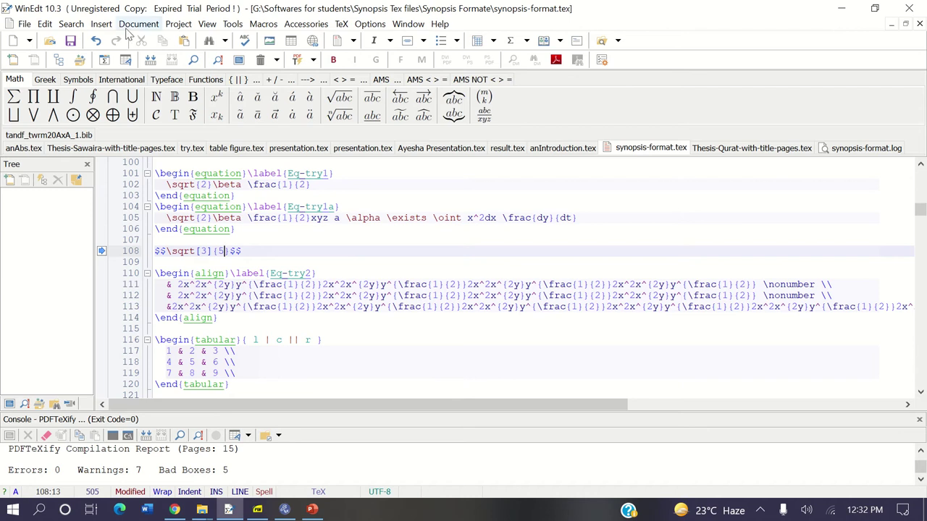
left_click(297, 59)
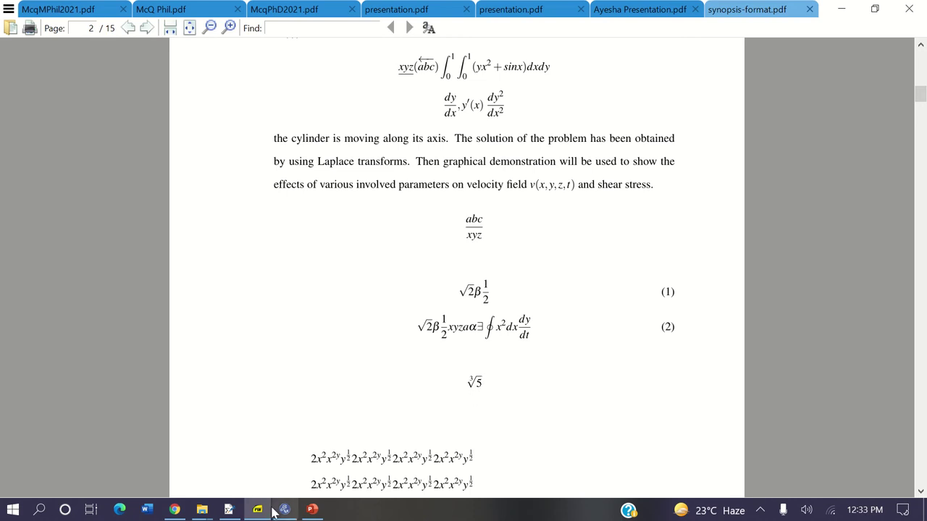
Switch back to WinEdt, append 2dfsdfsdfs after \sqrt[3]{5} on line 108 and recompile with PDFTeXify.
left_click(229, 509)
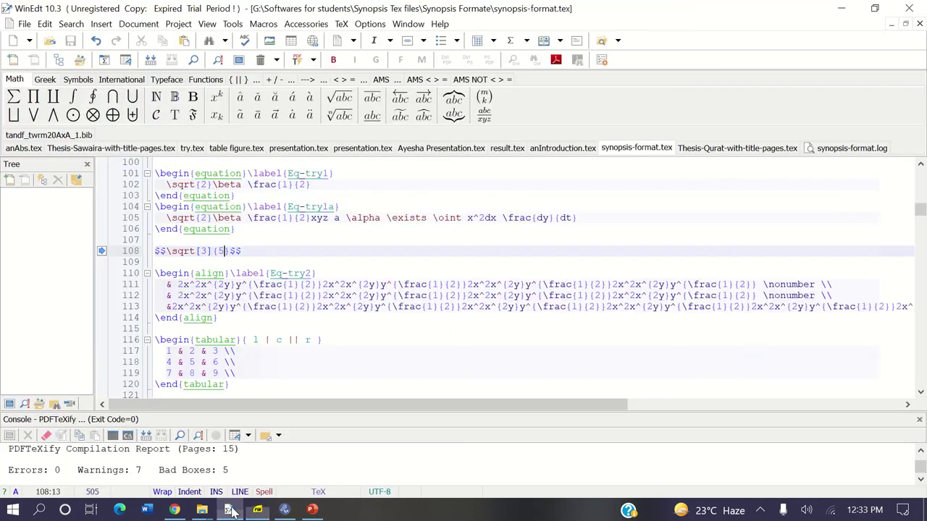
left_click(231, 251)
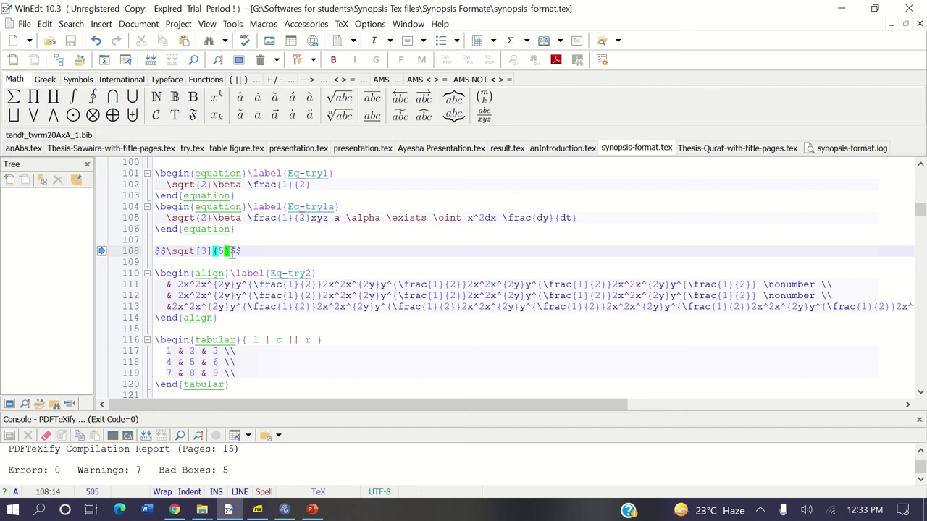
type("2dfsdfsdfs")
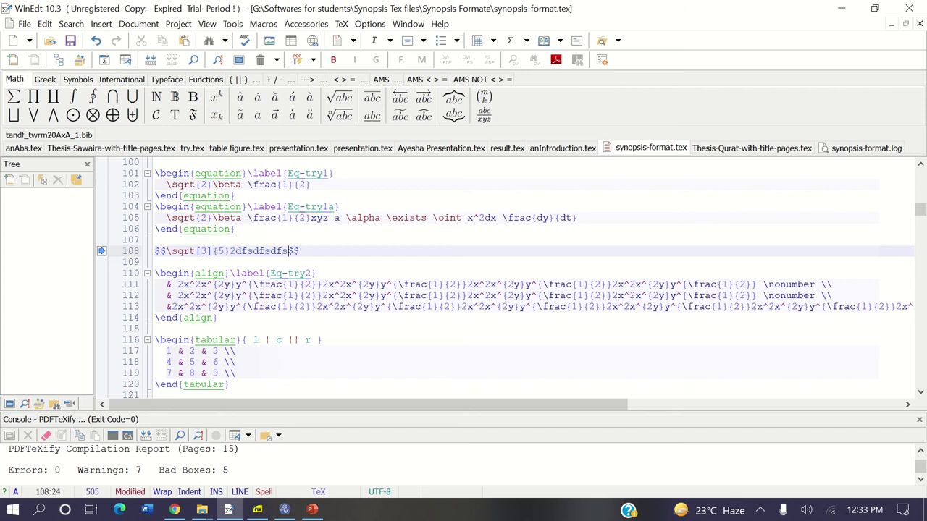
left_click(293, 60)
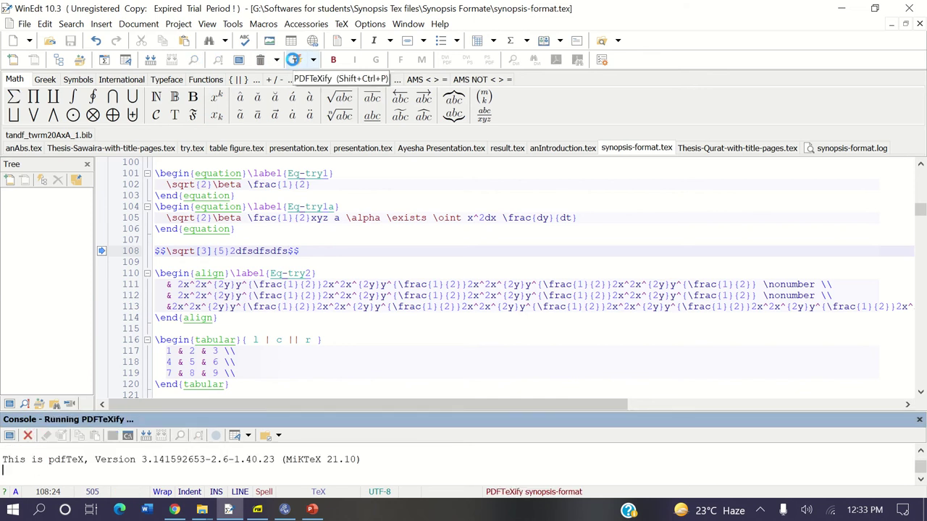
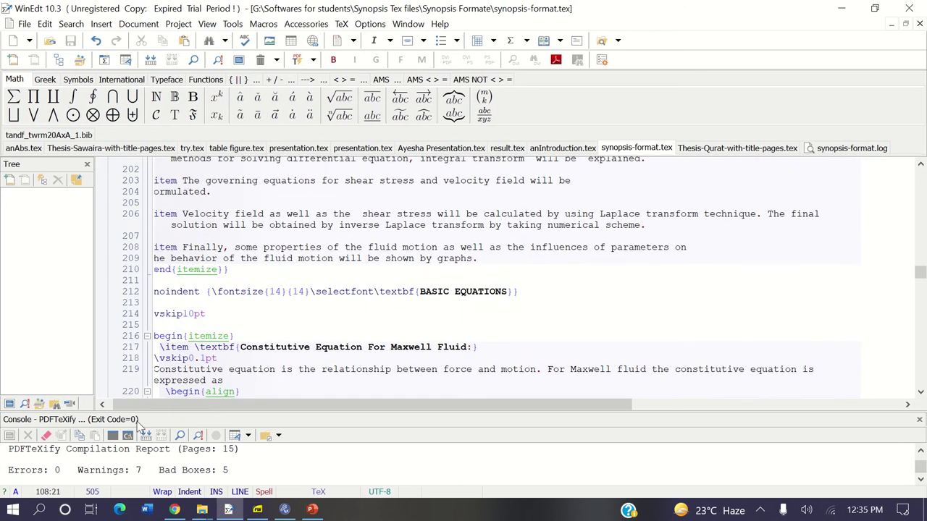
Search the document for "figure" and go to the figure environment labelled figtry.
left_click(387, 314)
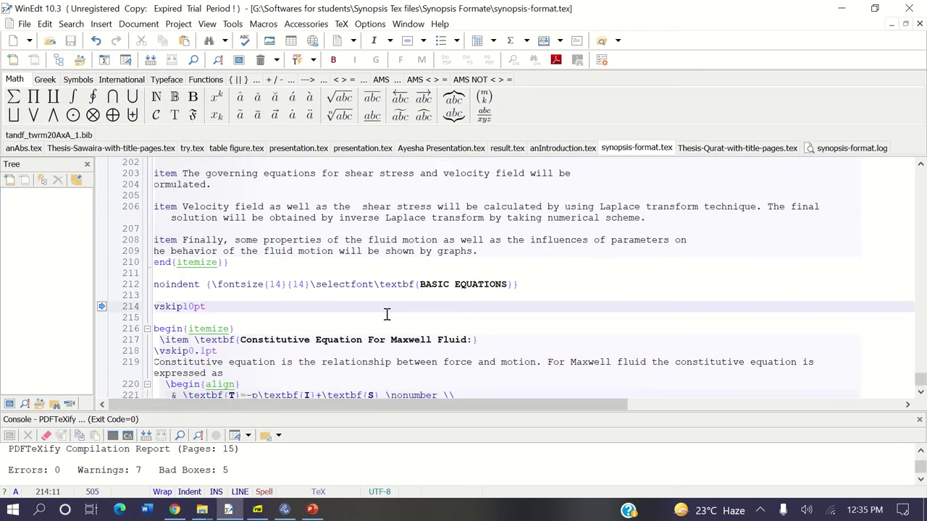
key("ctrl+shift+End")
key("ctrl+f")
type("figur")
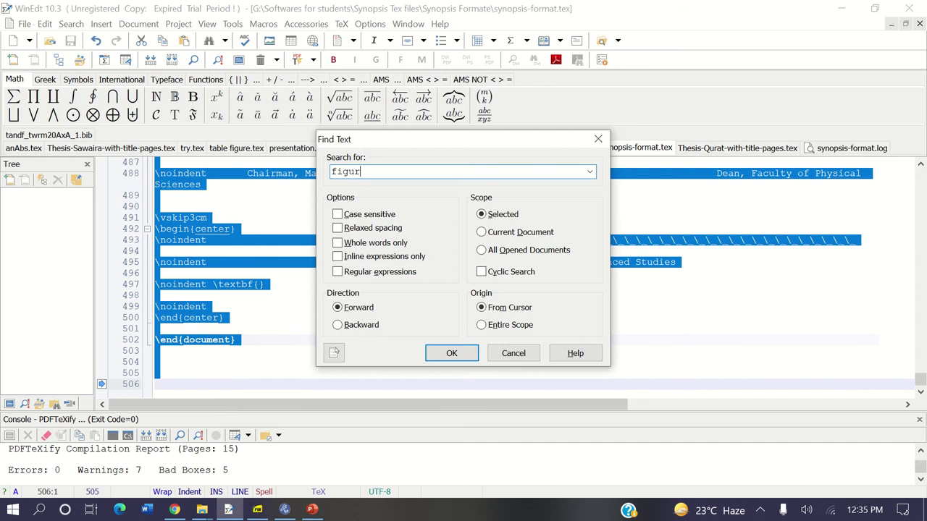
type("e")
key("Return")
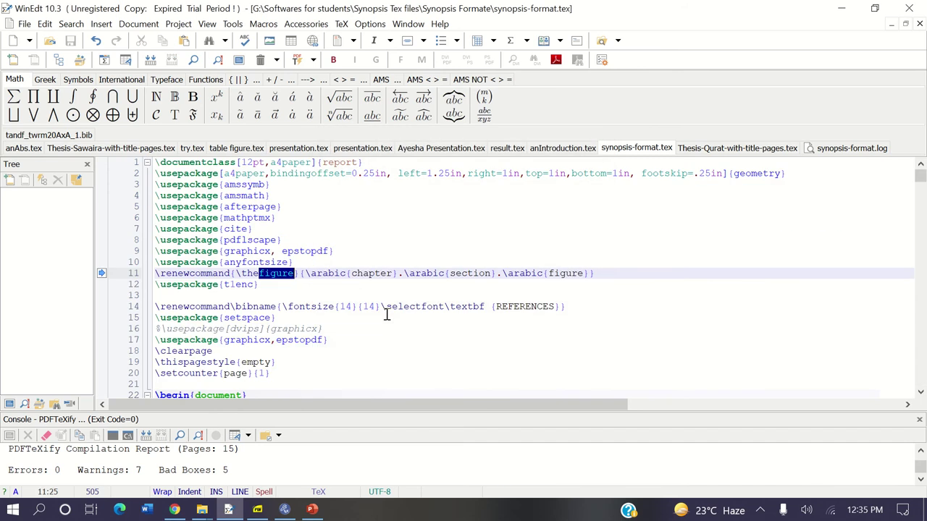
key("F3")
key("F3")
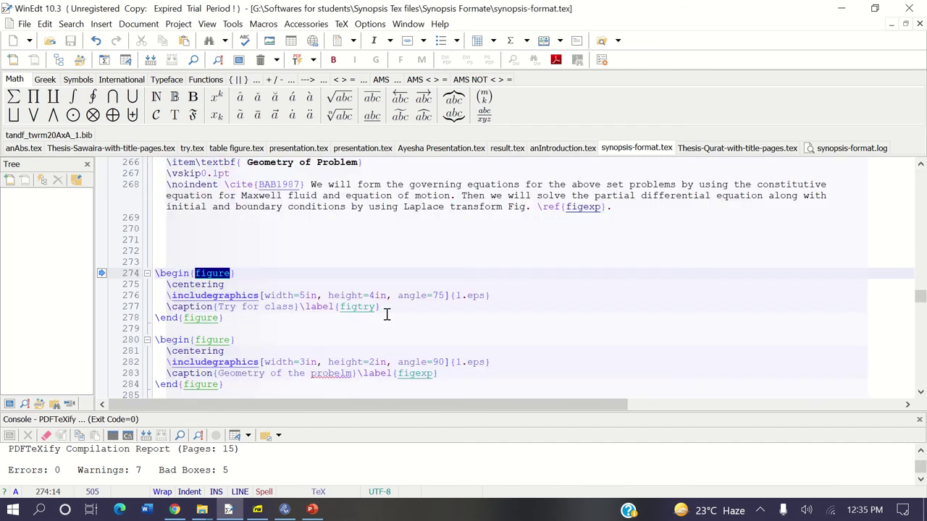
Insert two blank lines between the figtry and figexp figure environments.
left_click(222, 329)
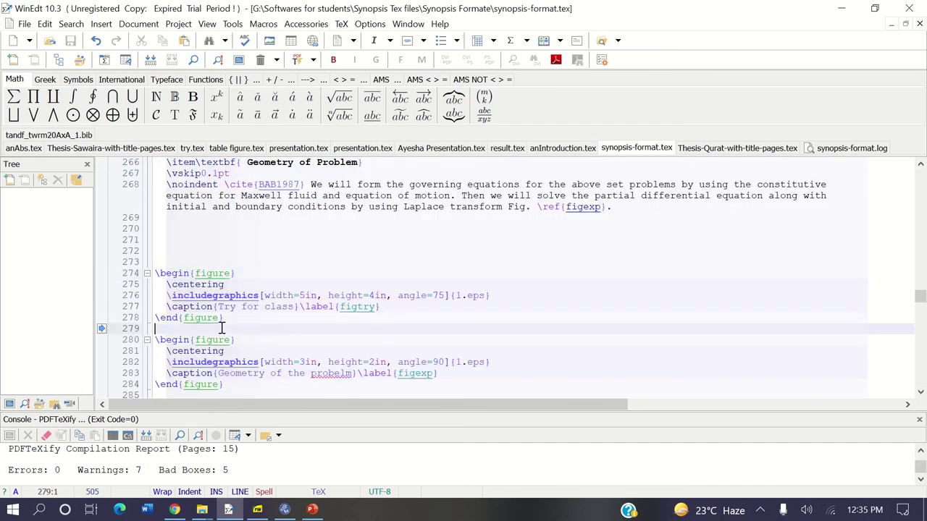
key("Return")
key("Return")
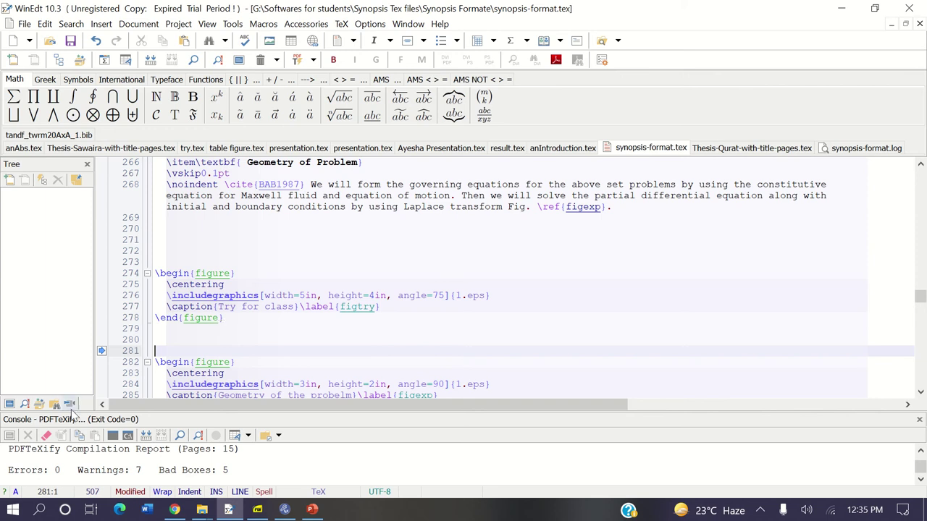
Launch Inkscape through the Windows search and dismiss the WinEdt registration reminder.
left_click(40, 510)
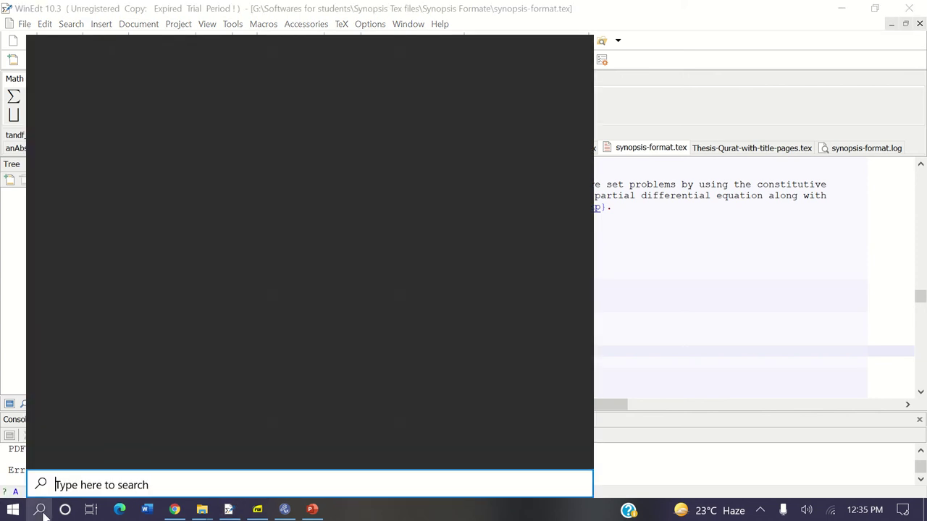
type("ink")
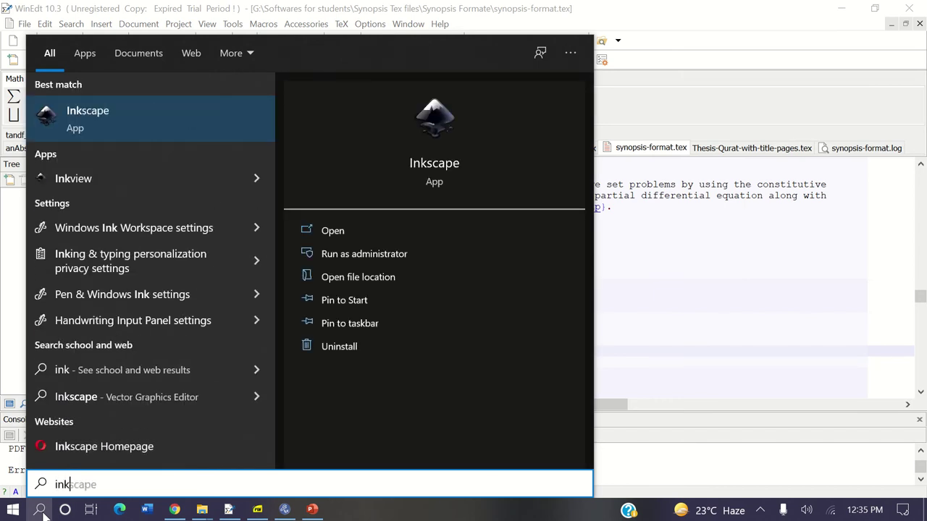
left_click(333, 232)
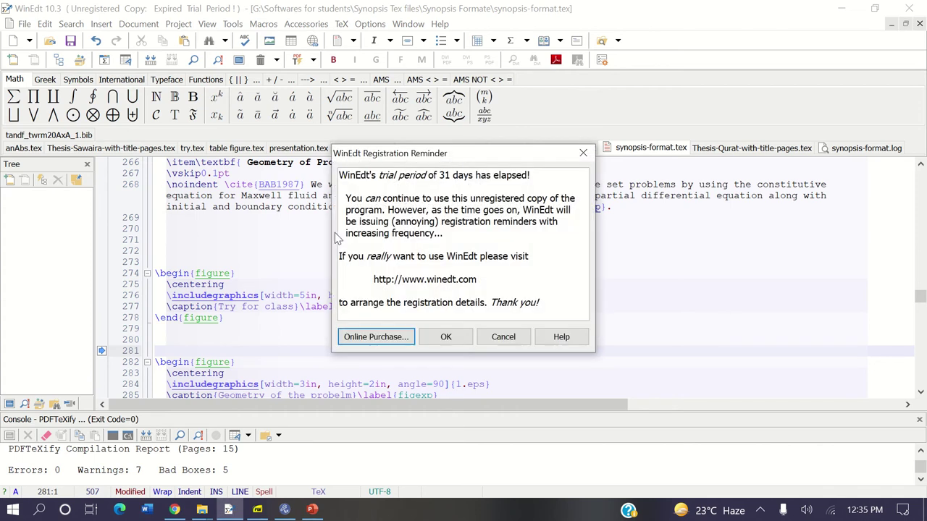
left_click(434, 337)
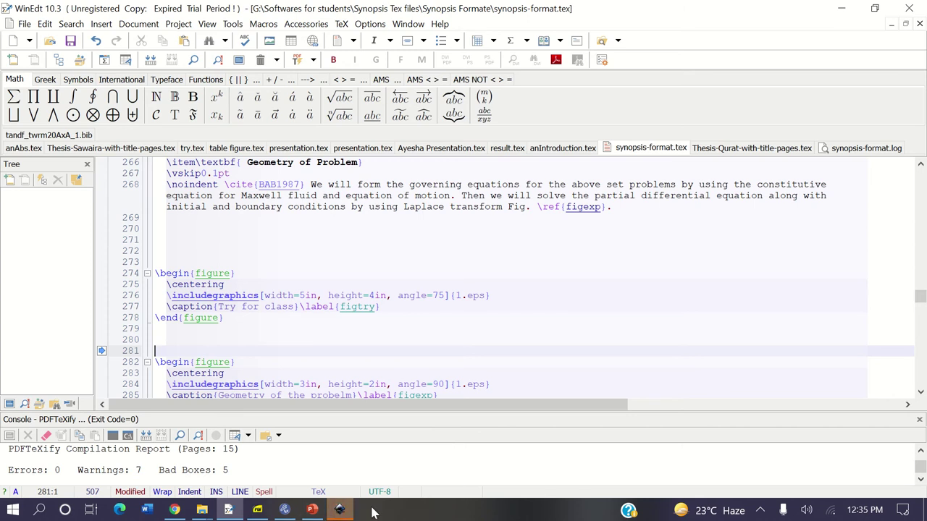
Switch to Chrome and search Google Images for "cylinder 3 d".
left_click(174, 510)
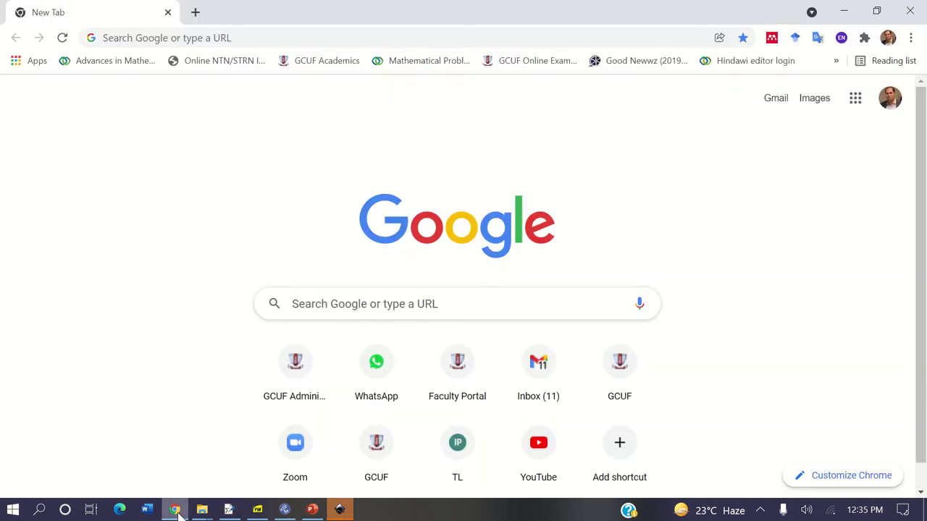
left_click(217, 35)
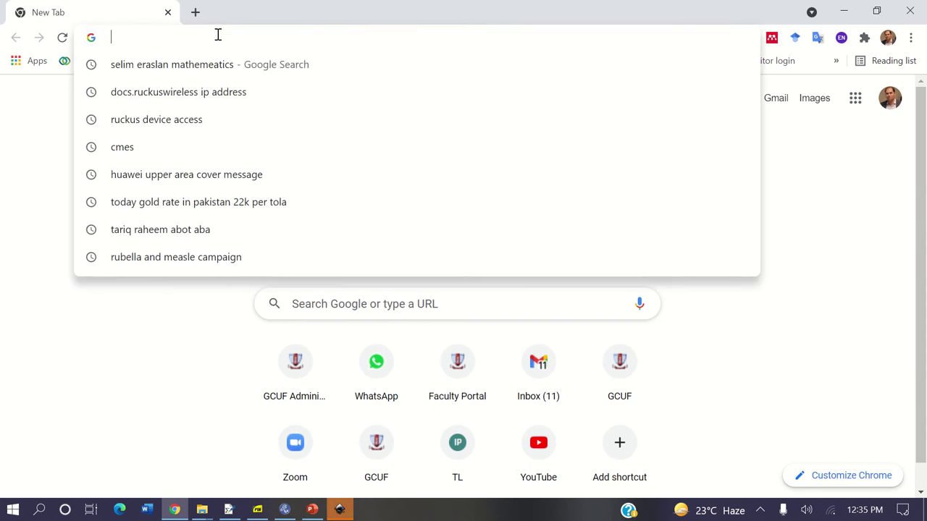
type("cylins")
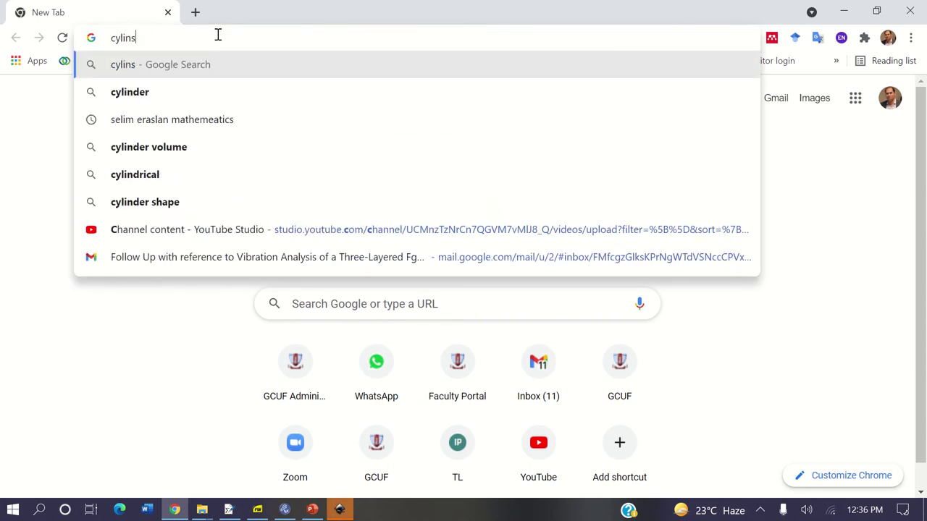
key("BackSpace")
type("de")
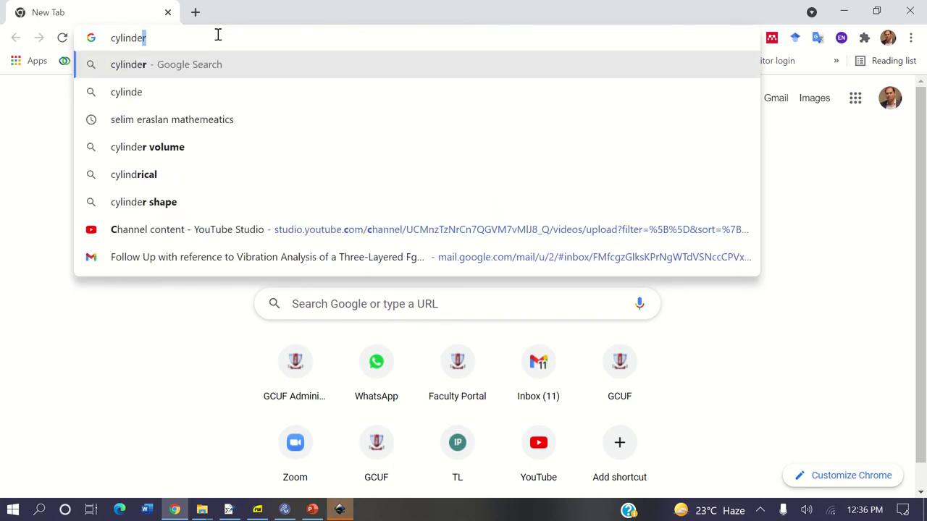
type("r 3 d")
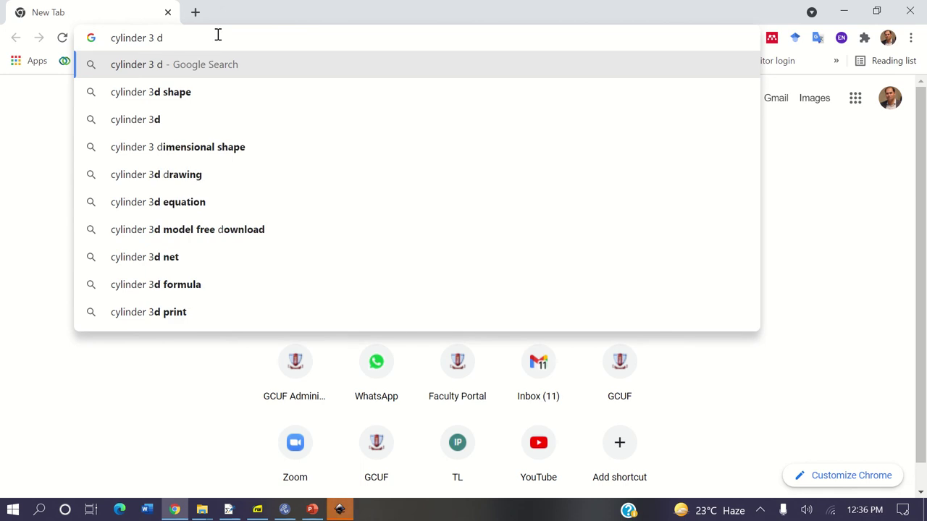
key("Return")
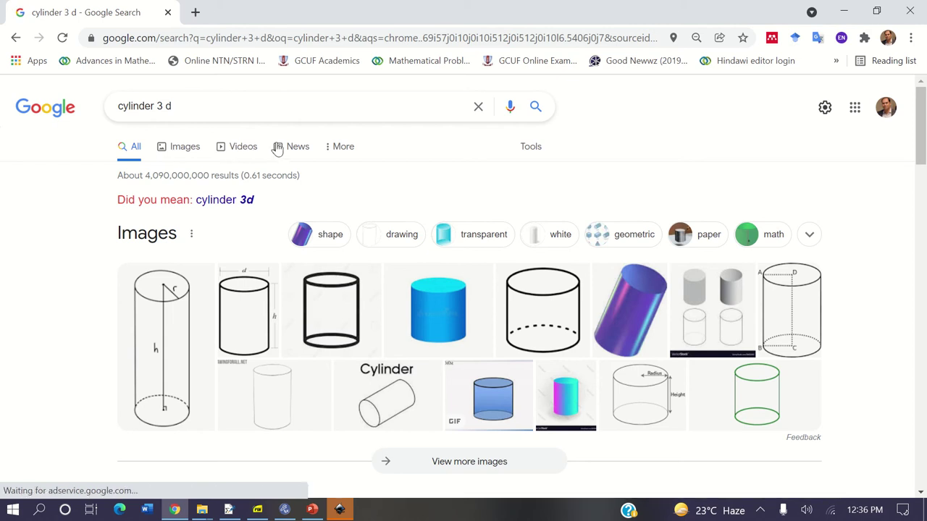
left_click(184, 146)
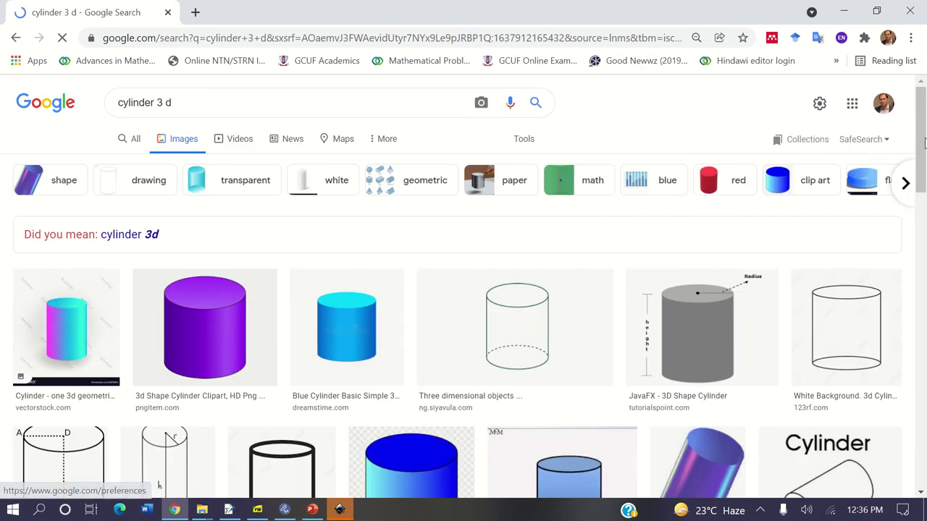
Save the purple pngitem cylinder image from the results to the Desktop as a JPEG image named 11.
scroll(921, 177, "down", 1)
scroll(921, 178, "down", 9)
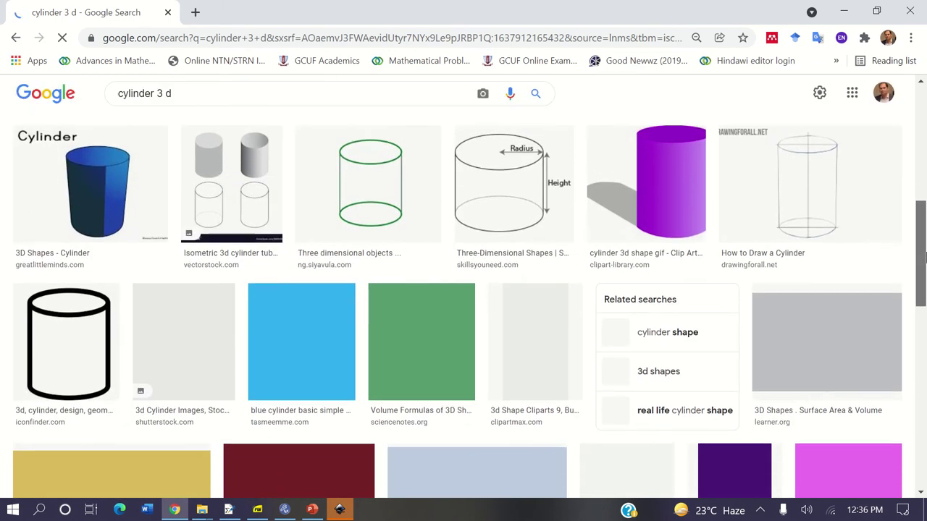
scroll(924, 183, "up", 6)
scroll(925, 182, "up", 3)
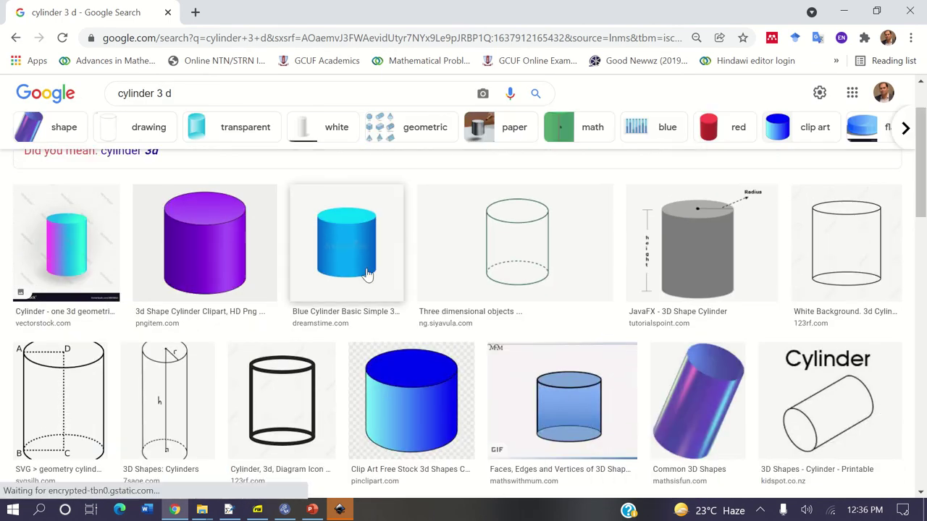
right_click(208, 269)
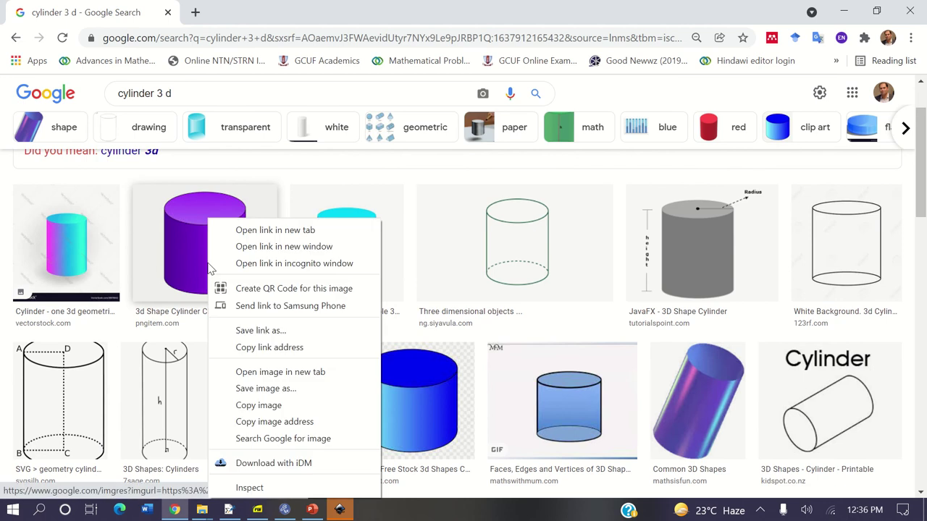
left_click(286, 391)
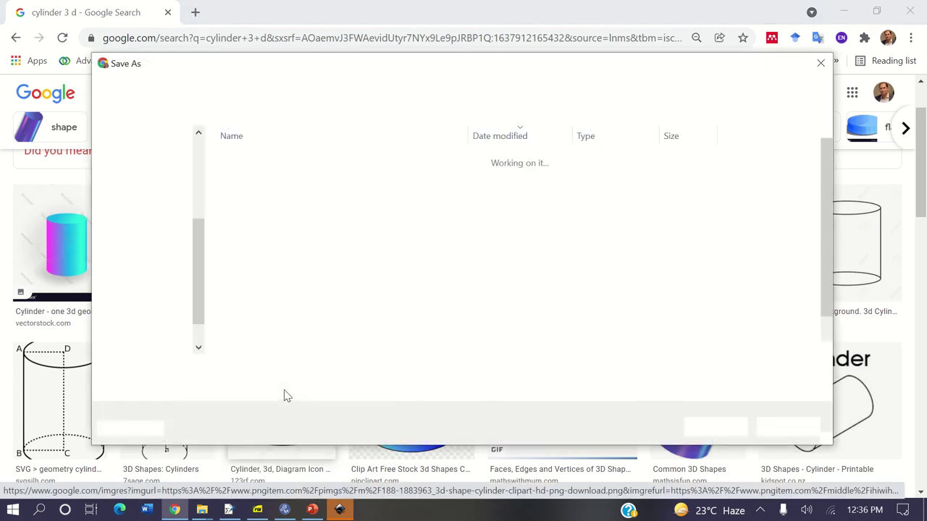
left_click(148, 178)
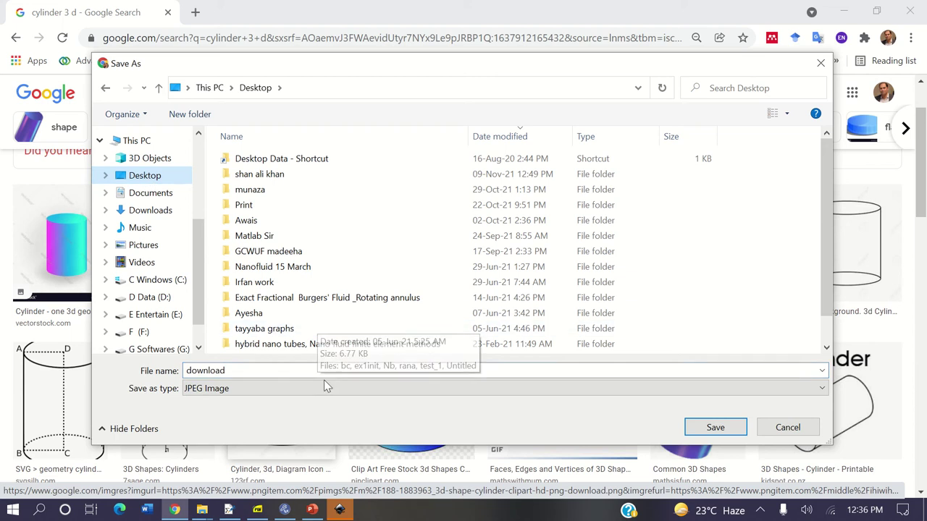
double_click(272, 368)
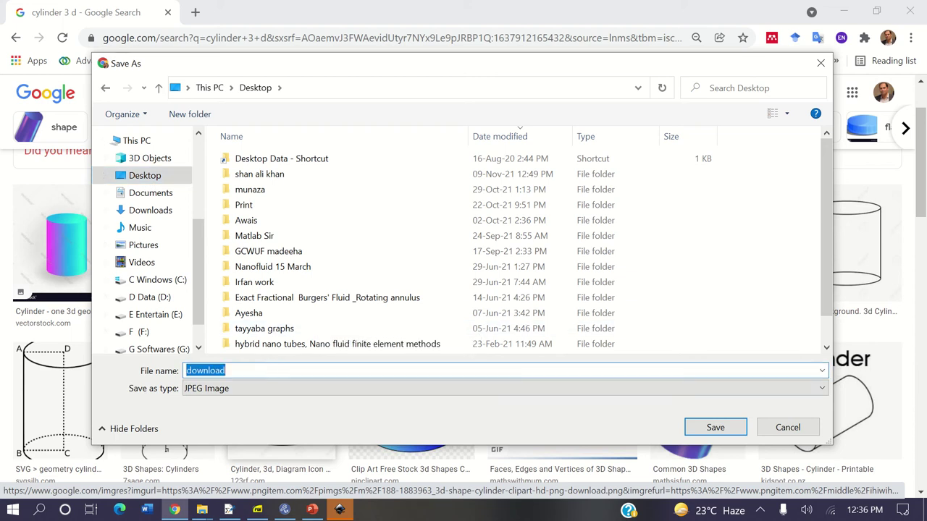
type("11")
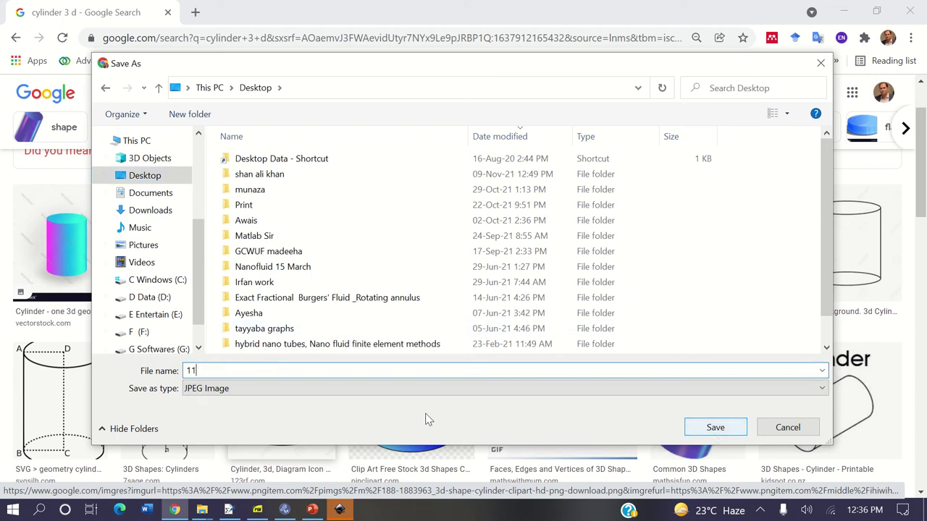
left_click(339, 394)
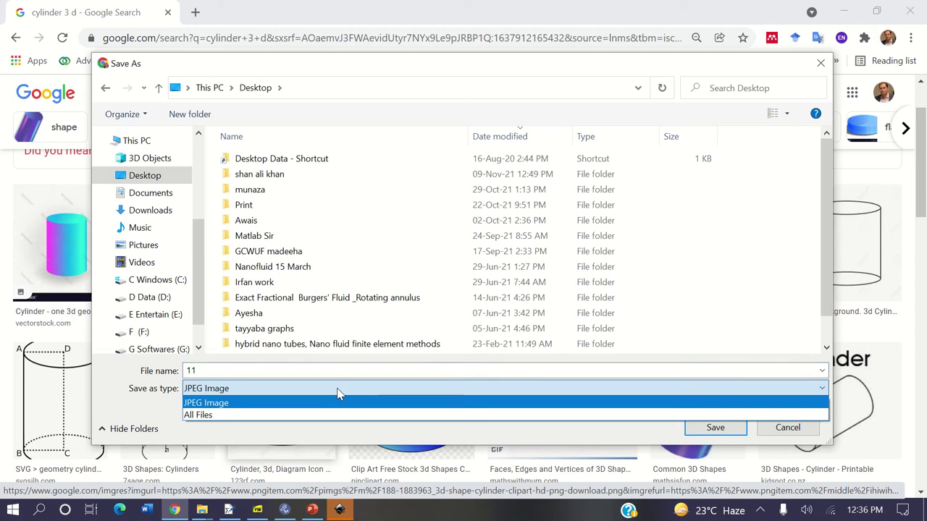
left_click(337, 402)
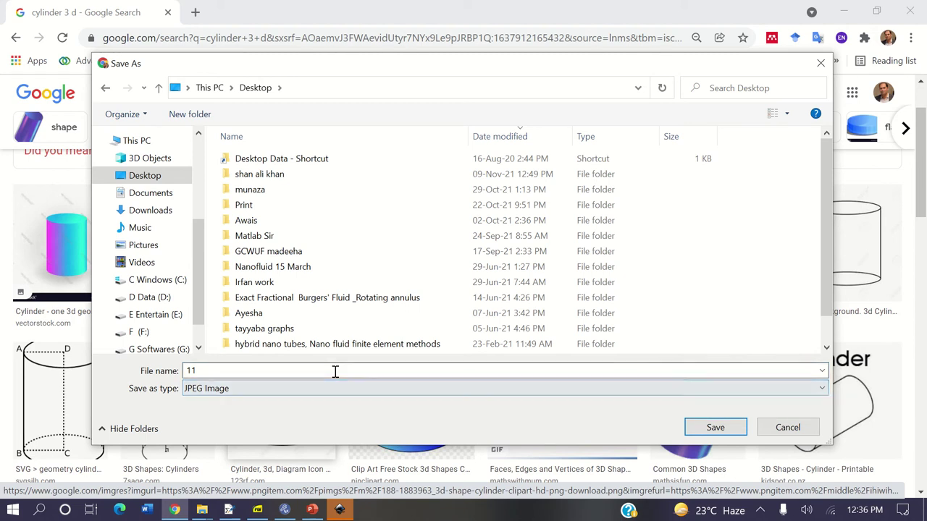
left_click(716, 428)
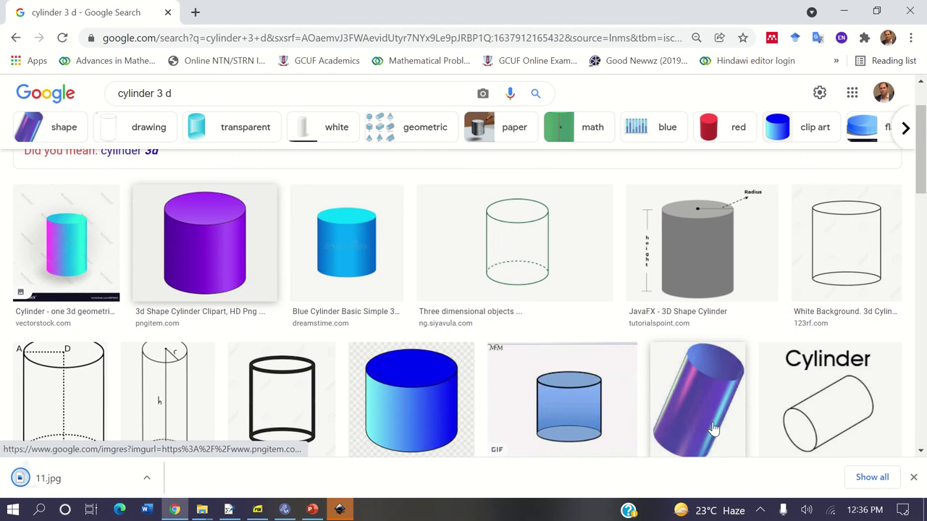
Switch to Inkscape, open 11.jpg from the Desktop with the Embed import type and smooth rendering, and enlarge its window.
left_click(346, 511)
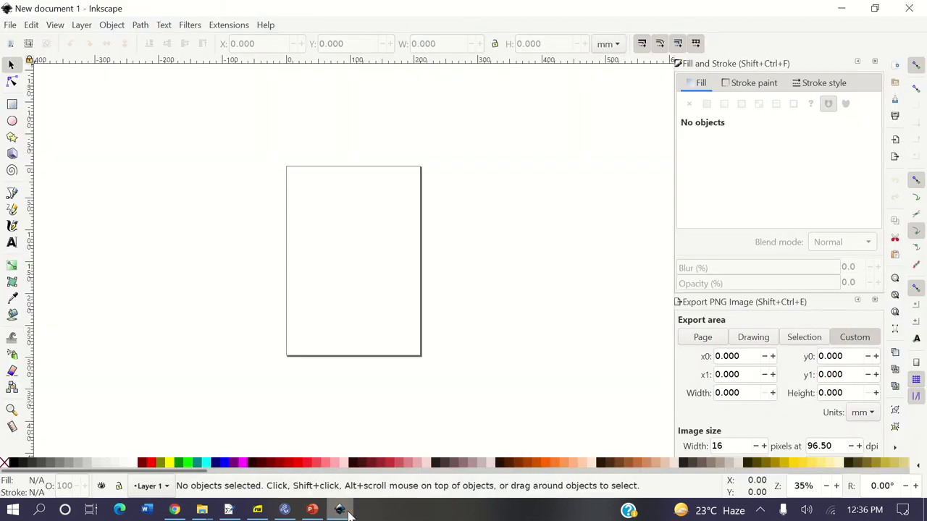
left_click(11, 25)
left_click(29, 73)
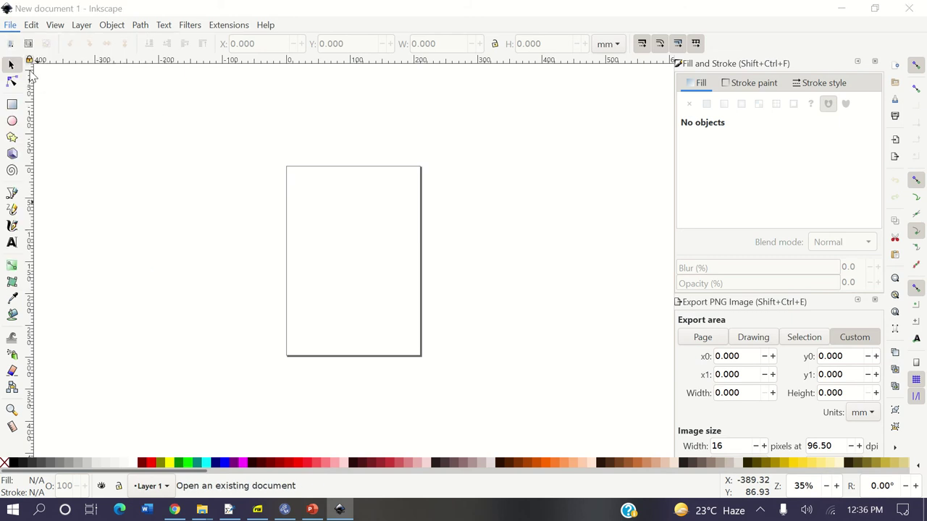
left_click(245, 155)
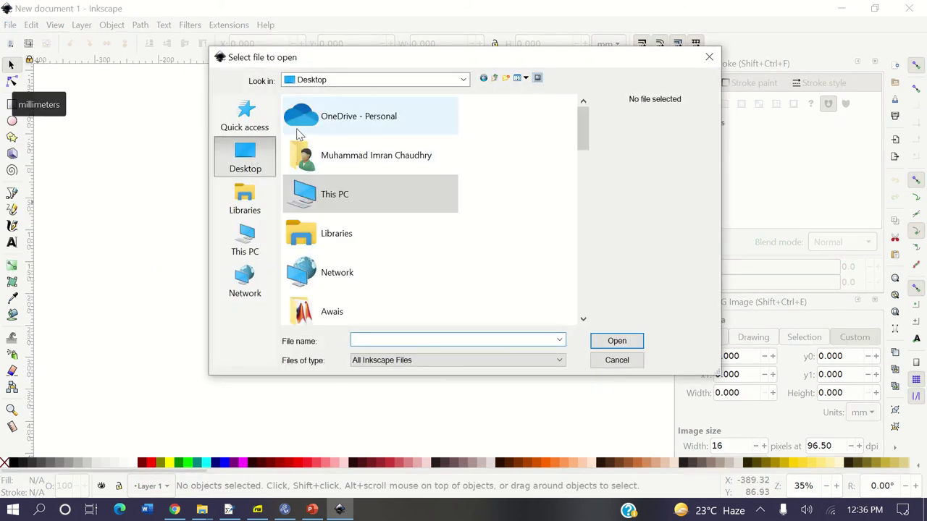
left_click(399, 336)
type("11")
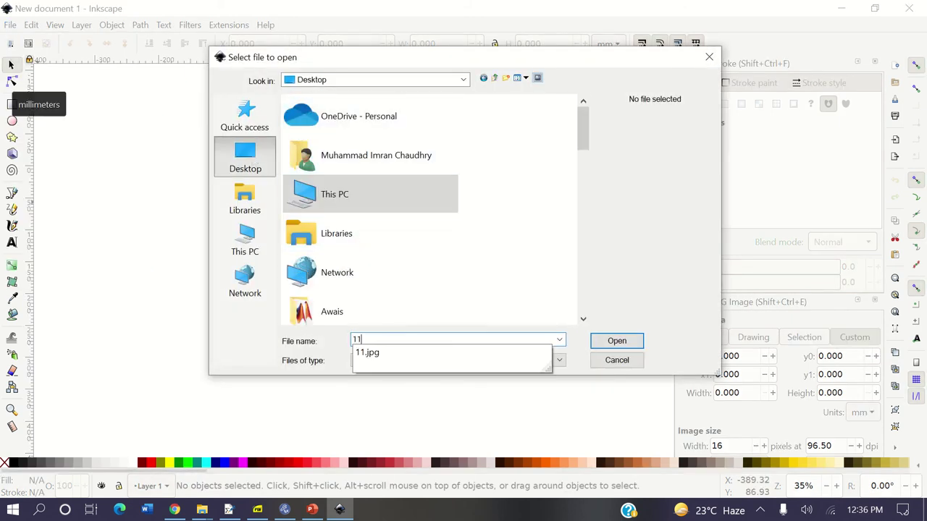
left_click(394, 354)
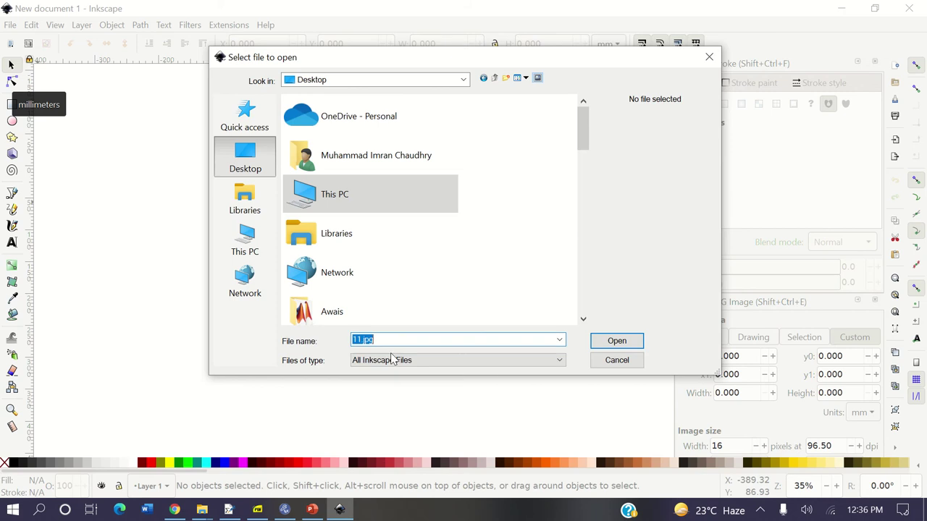
left_click(630, 347)
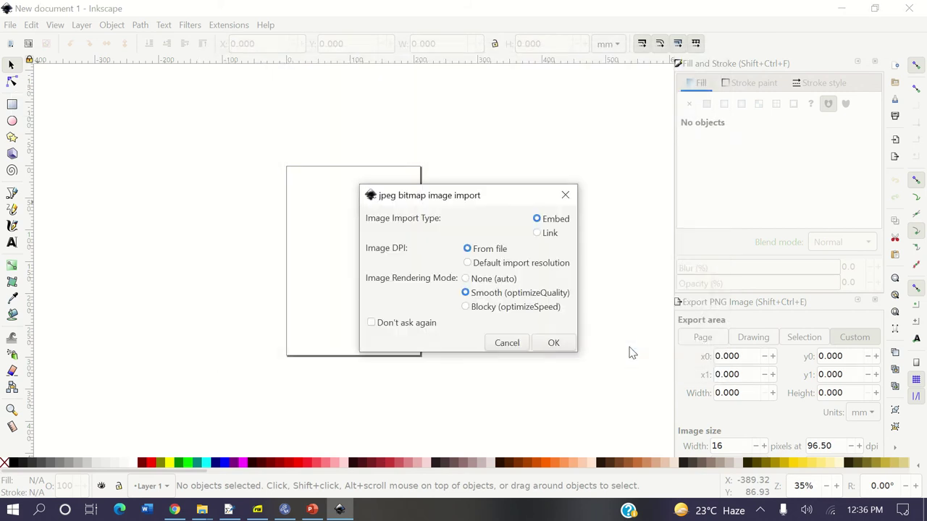
left_click(553, 343)
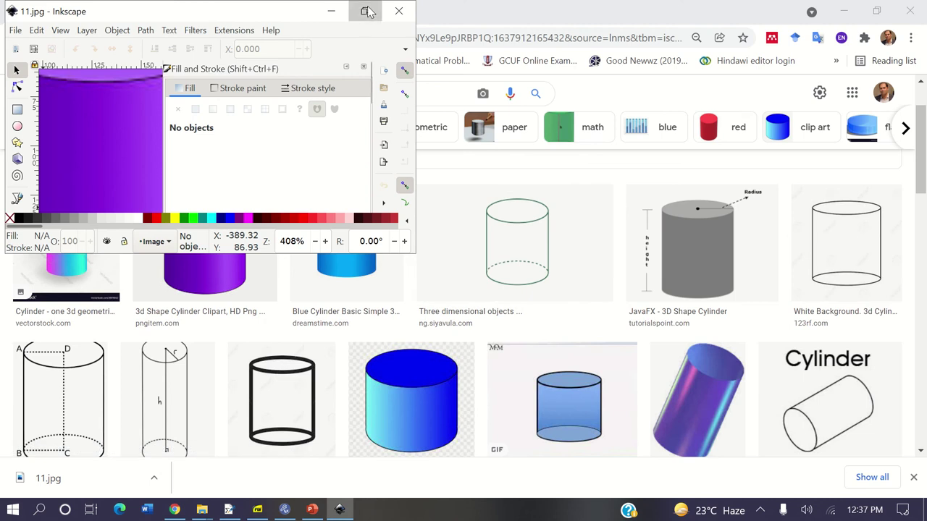
left_click(364, 11)
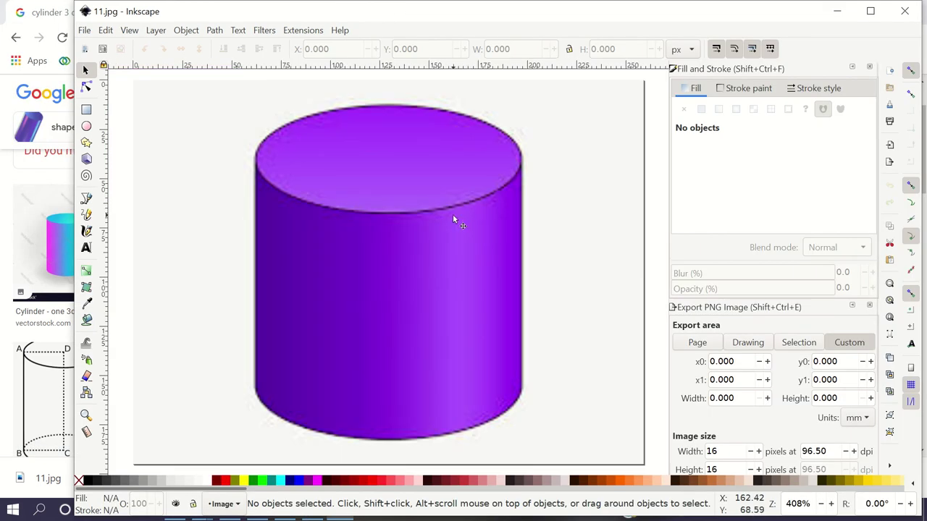
Try adding the text dfsdfsdf over the cylinder image with the Text tool, and delete it again.
left_click(452, 212)
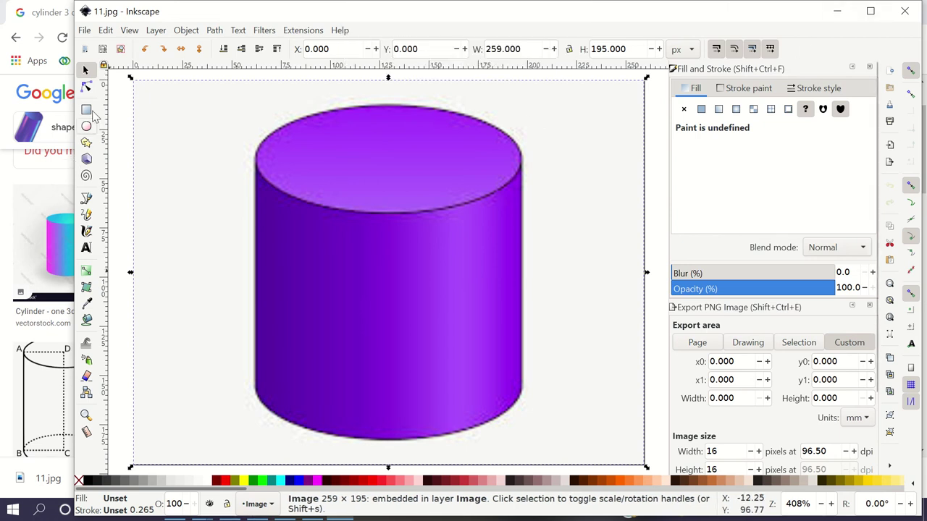
left_click(85, 247)
left_click(226, 142)
type("dfsdfsdf")
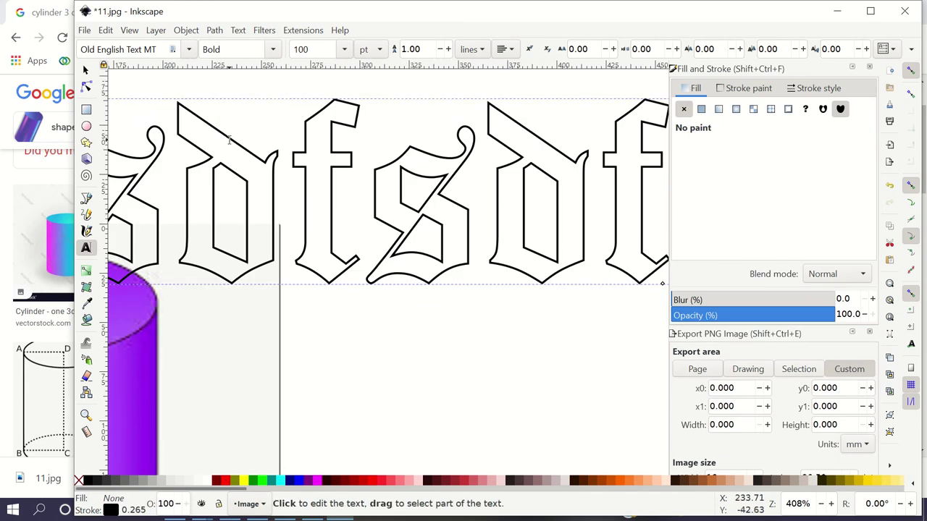
key("BackSpace")
key("BackSpace")
key("BackSpace")
key("BackSpace")
key("BackSpace")
key("BackSpace")
key("BackSpace")
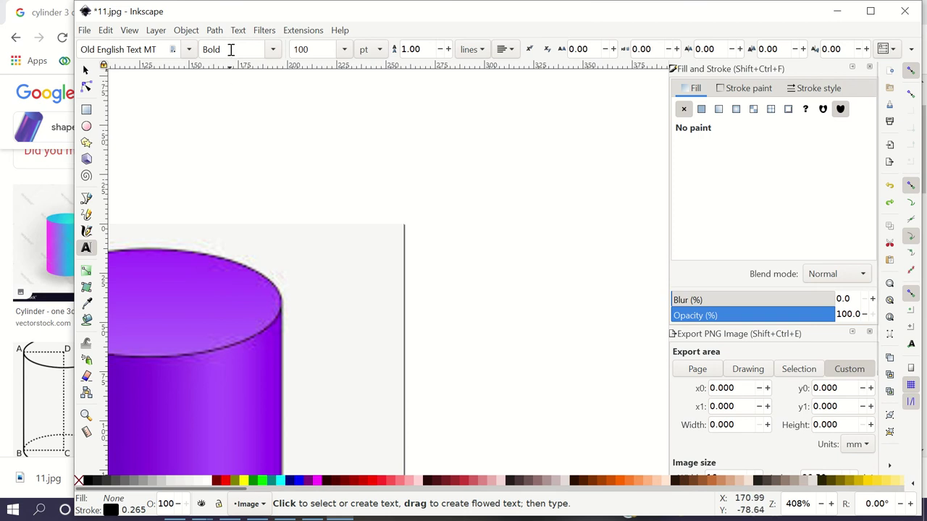
left_click_drag(221, 50, 210, 50)
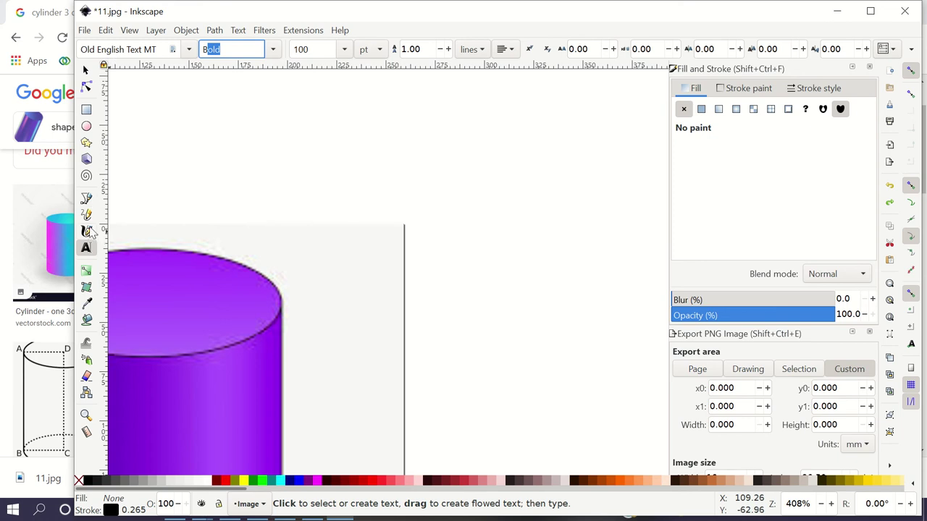
Create a diagonal linear gradient beside the cylinder's top face and draw a large spiral around the area above it.
left_click(86, 271)
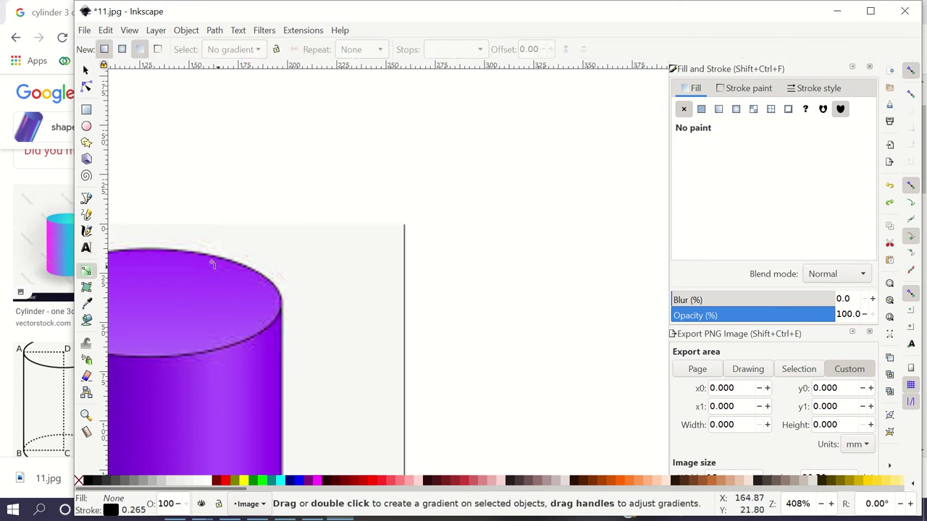
left_click_drag(196, 229, 353, 325)
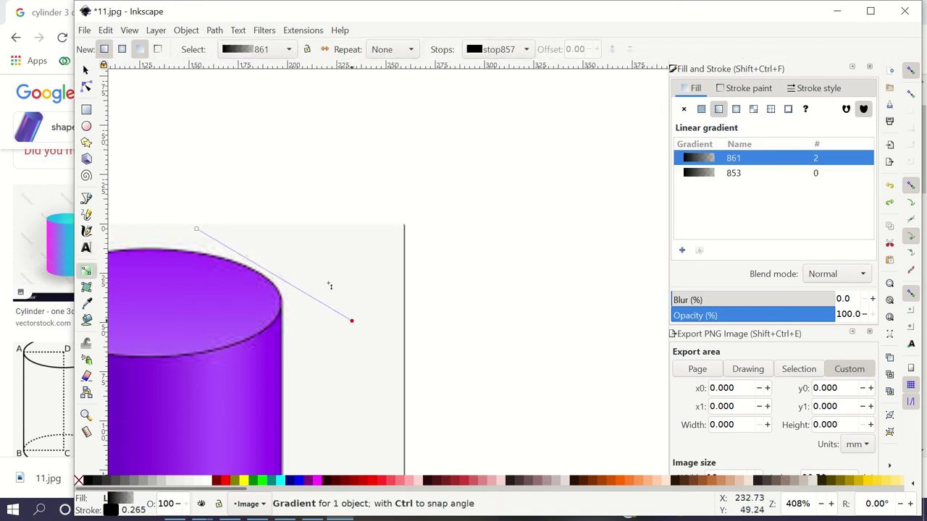
left_click(86, 176)
mouse_move(145, 182)
left_mouse_down()
mouse_move(354, 273)
mouse_move(347, 268)
left_mouse_up()
Draw a 3D box about 73 px wide beside the spiral and stretch it downward to about 121 px high.
left_click(87, 164)
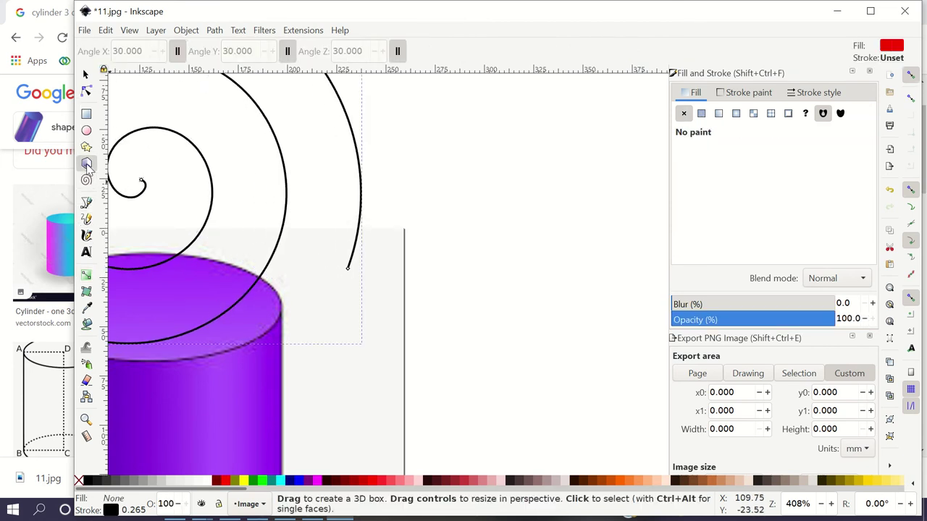
left_click_drag(367, 174, 503, 190)
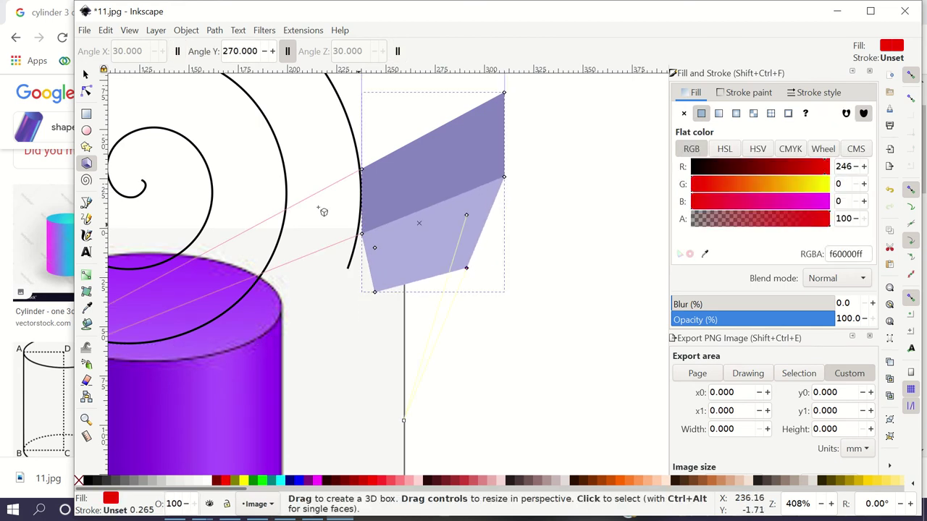
left_click(84, 73)
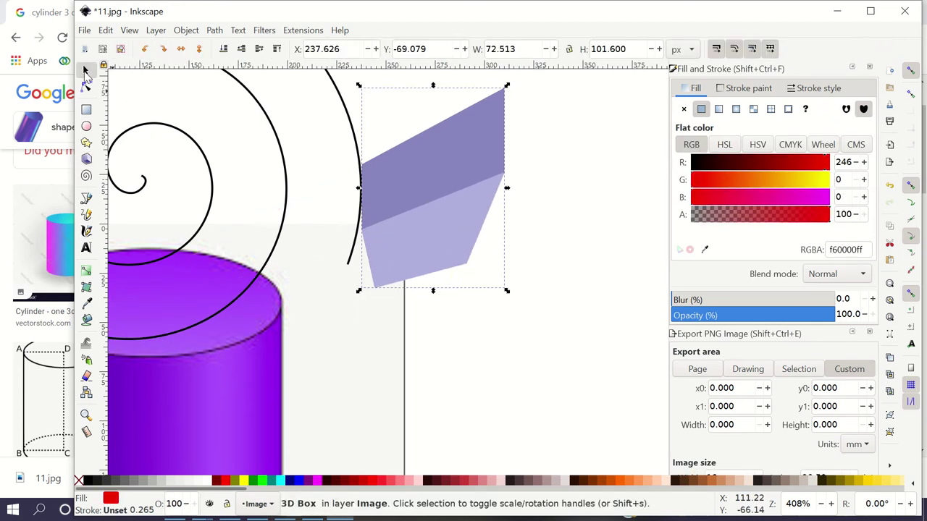
left_click_drag(433, 290, 435, 329)
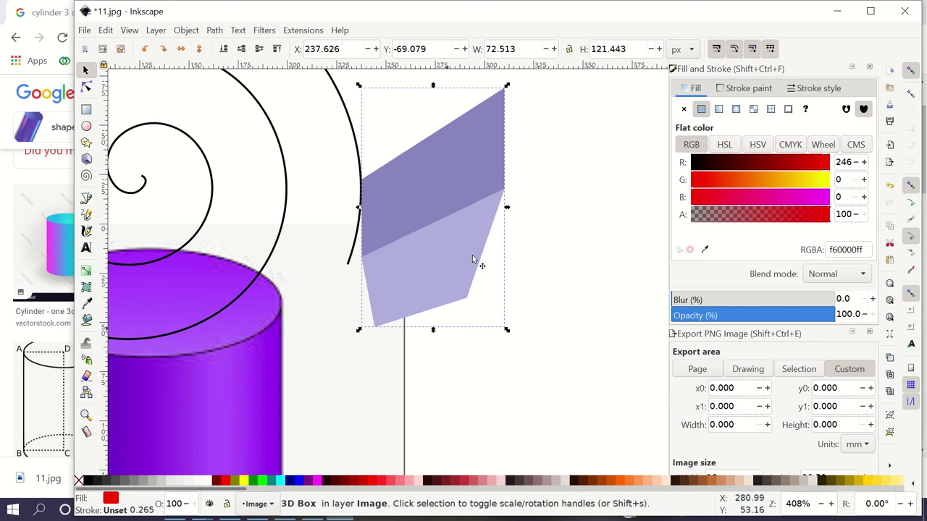
Widen the 3D box beside the spiral to about 96 px, rotate it clockwise, and maximize the window.
left_click_drag(507, 209, 553, 208)
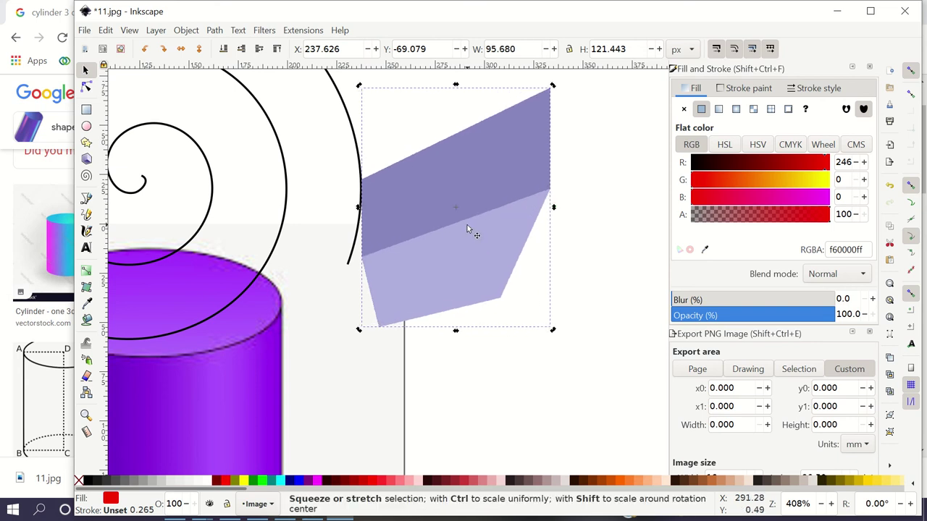
mouse_move(550, 326)
left_mouse_down()
mouse_move(602, 234)
mouse_move(606, 193)
mouse_move(552, 337)
left_mouse_up()
left_click(496, 261)
left_click(512, 279)
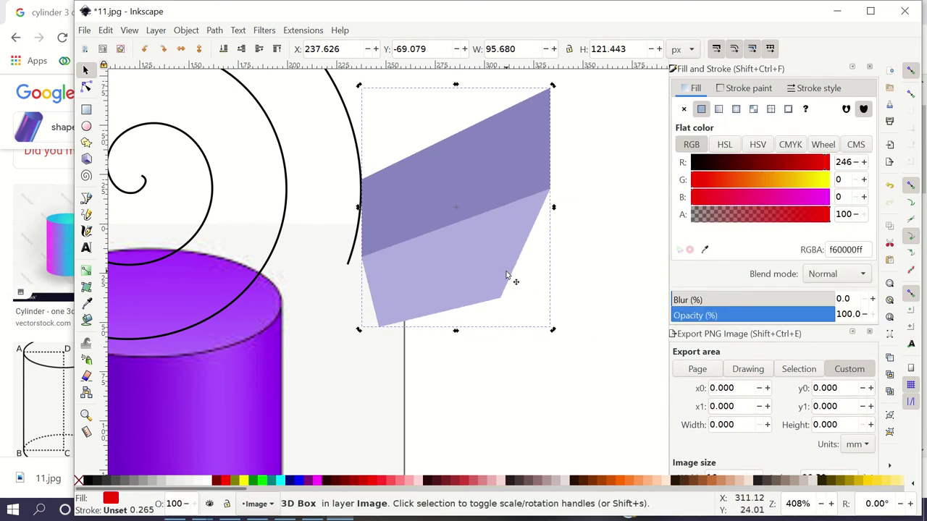
left_click_drag(554, 333, 438, 334)
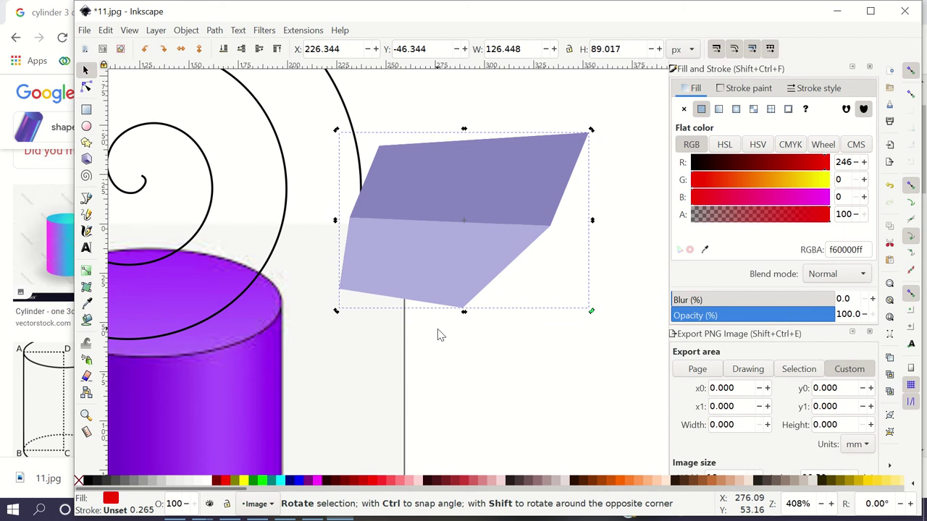
left_click(870, 12)
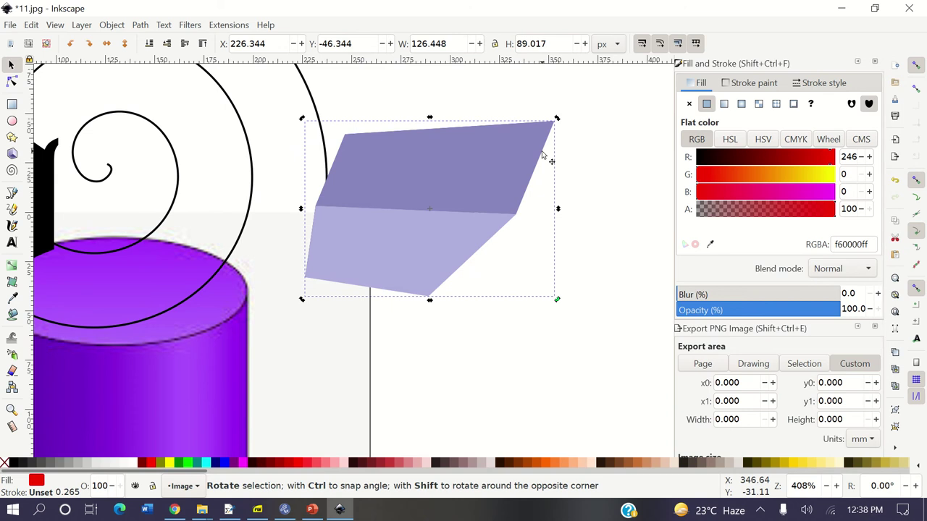
Try to spray copies of the 3D box over the spiral, and dismiss the error dialog.
left_click(12, 354)
left_click(172, 149)
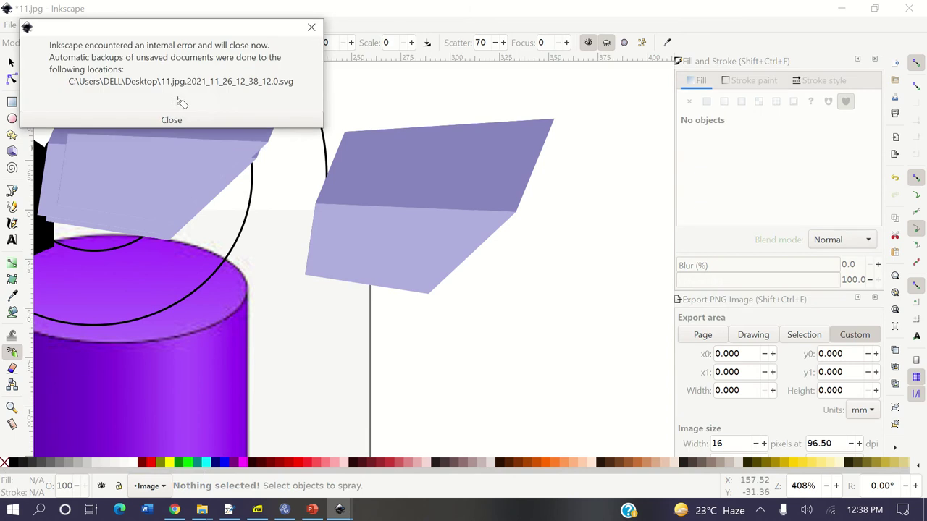
left_click(182, 120)
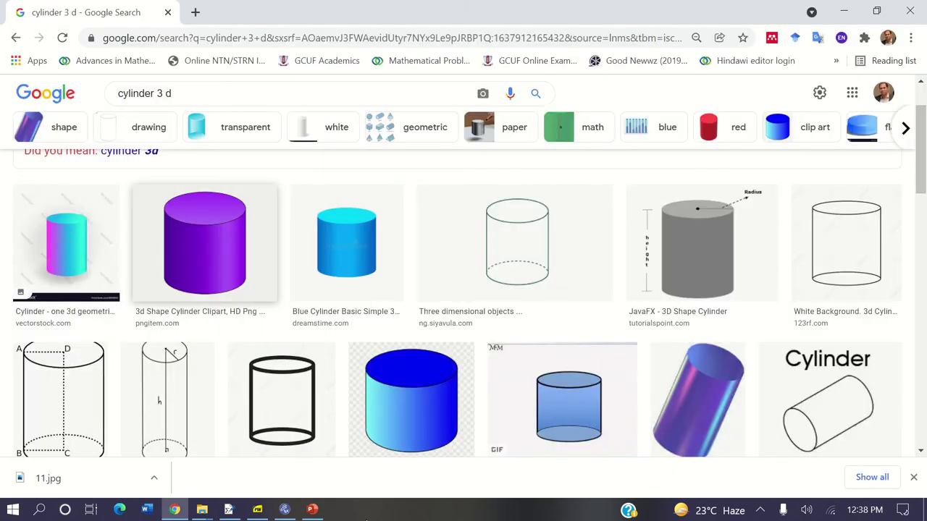
Relaunch Inkscape by searching for ink in the application launcher.
key("alt+space")
type("ink")
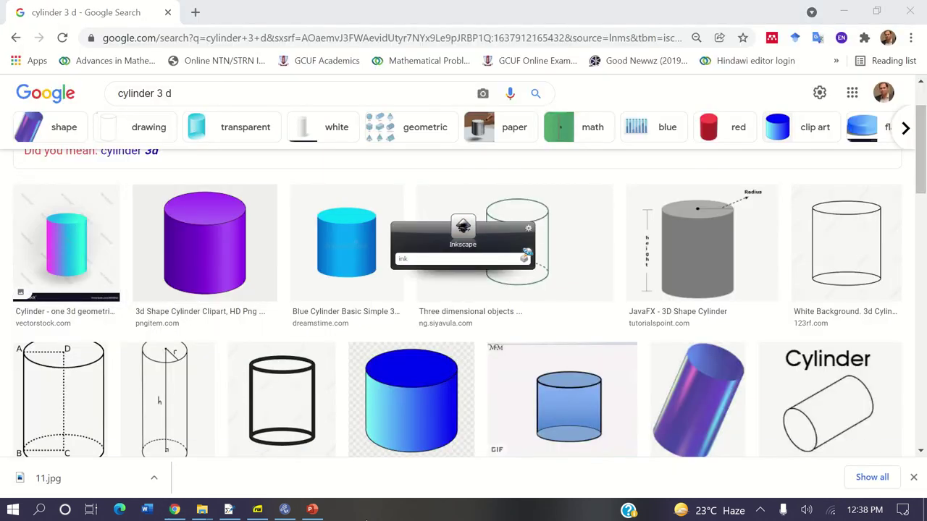
key("Return")
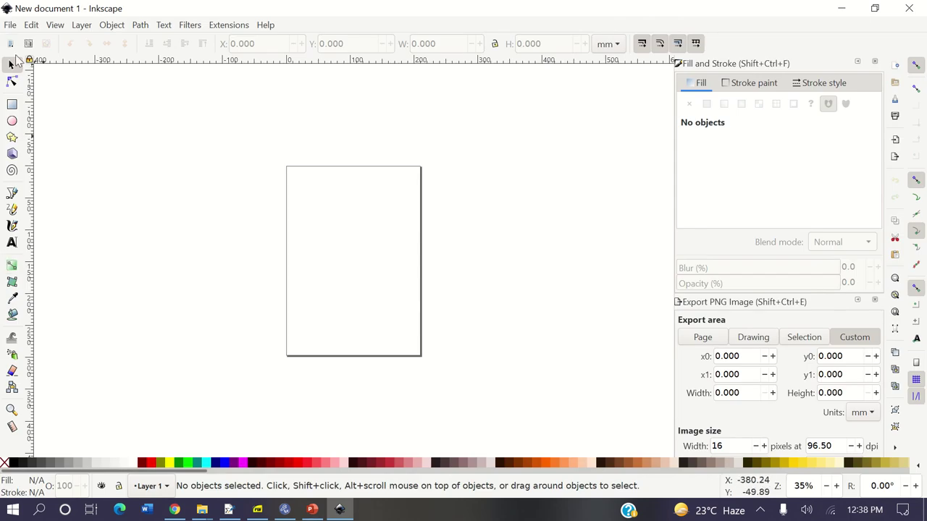
left_click(12, 25)
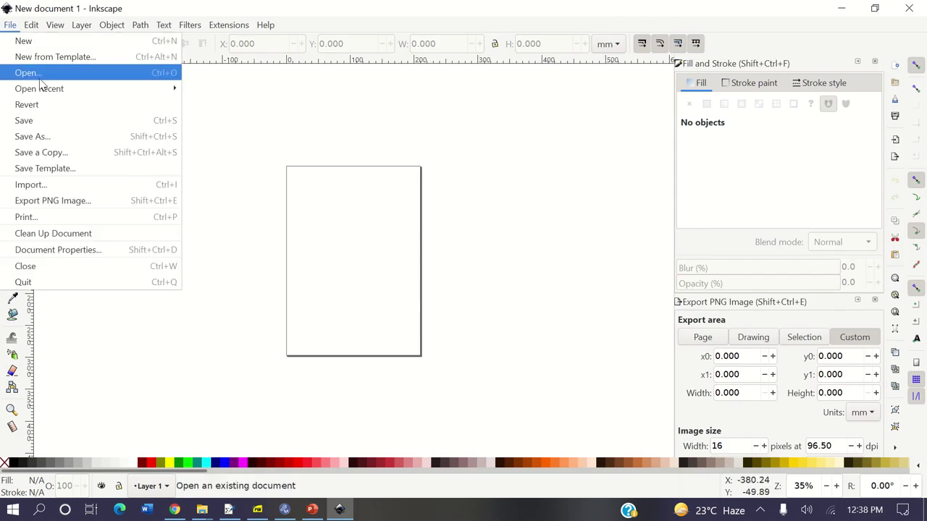
left_click(22, 71)
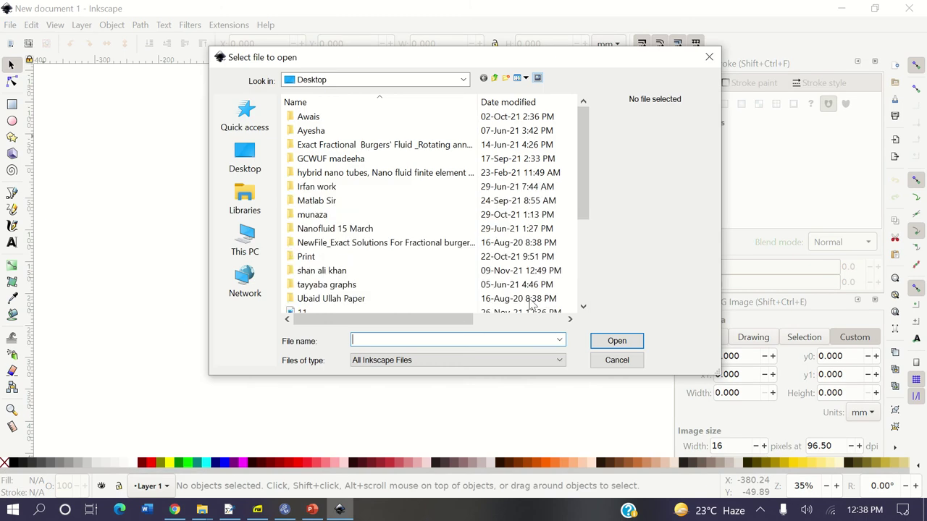
left_click(617, 361)
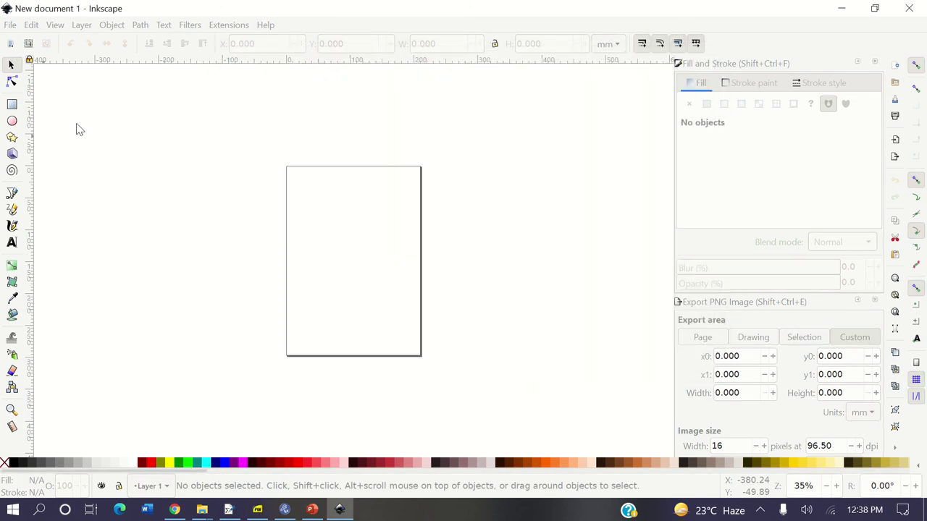
Import 11.jpg from the Desktop with the Embed import type, DPI from file and smooth rendering.
left_click(13, 26)
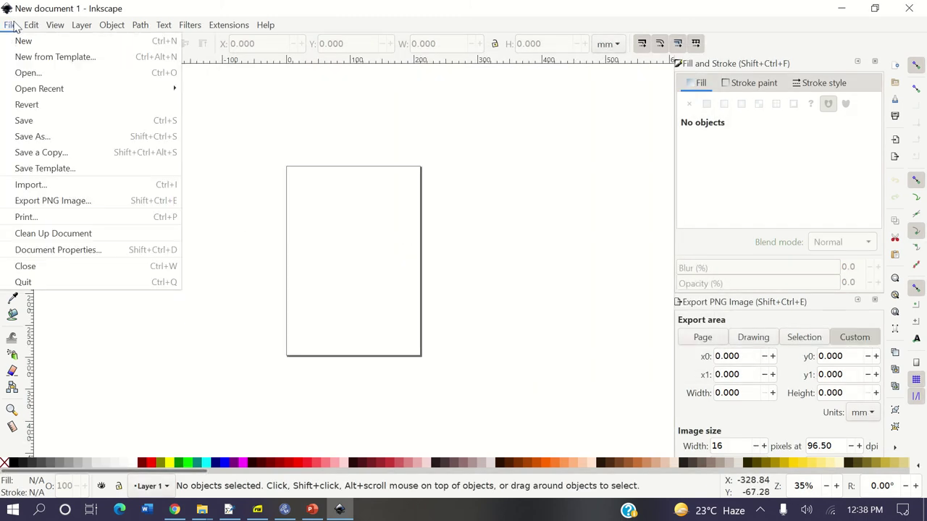
left_click(50, 185)
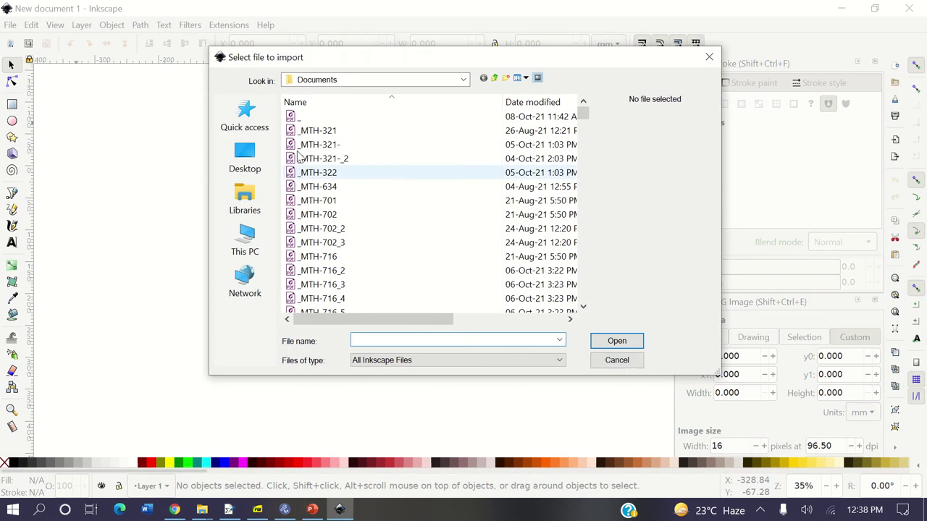
left_click(251, 172)
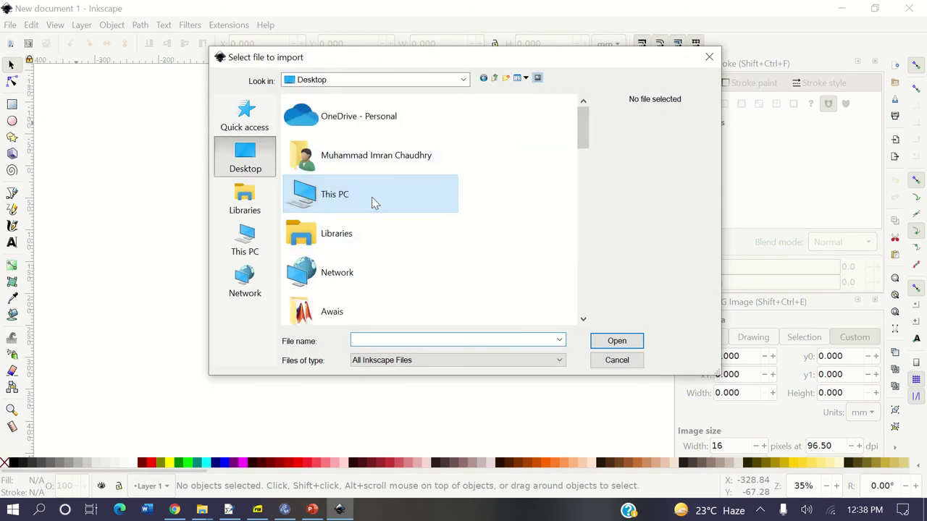
type("11")
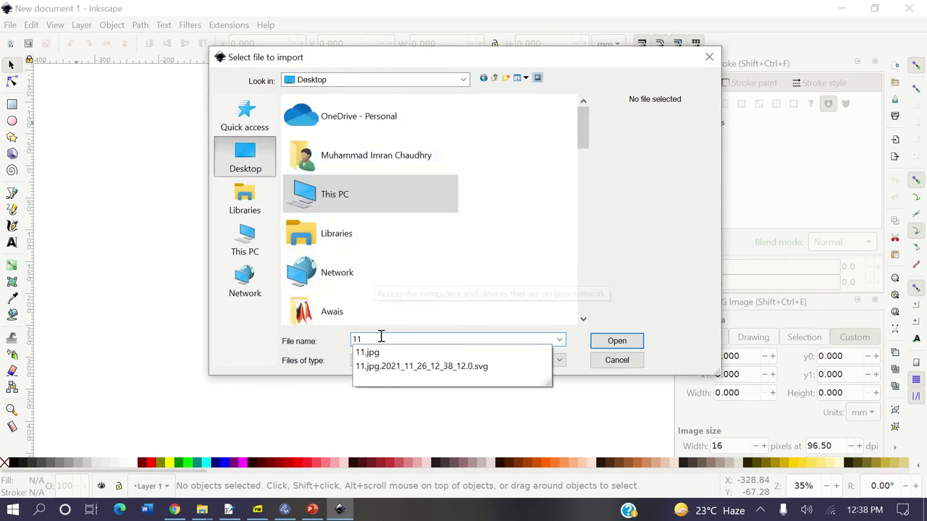
left_click(364, 352)
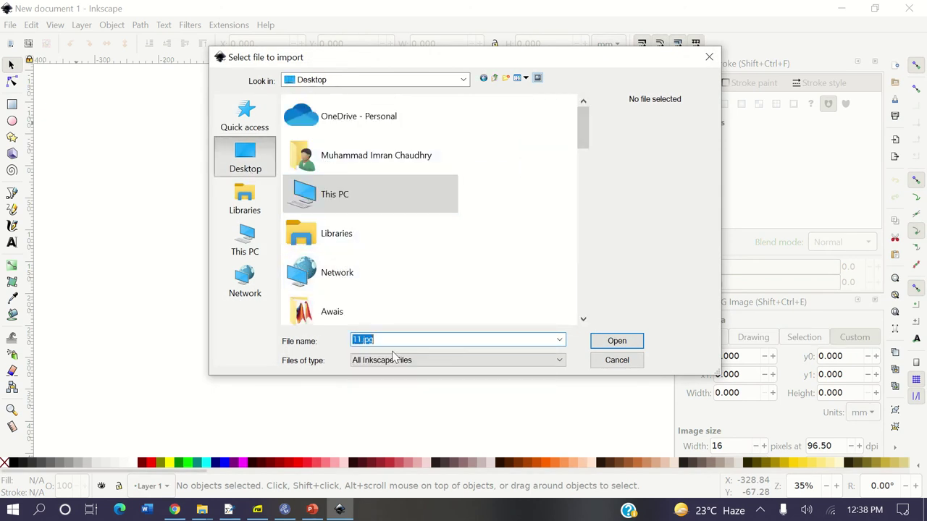
left_click(616, 341)
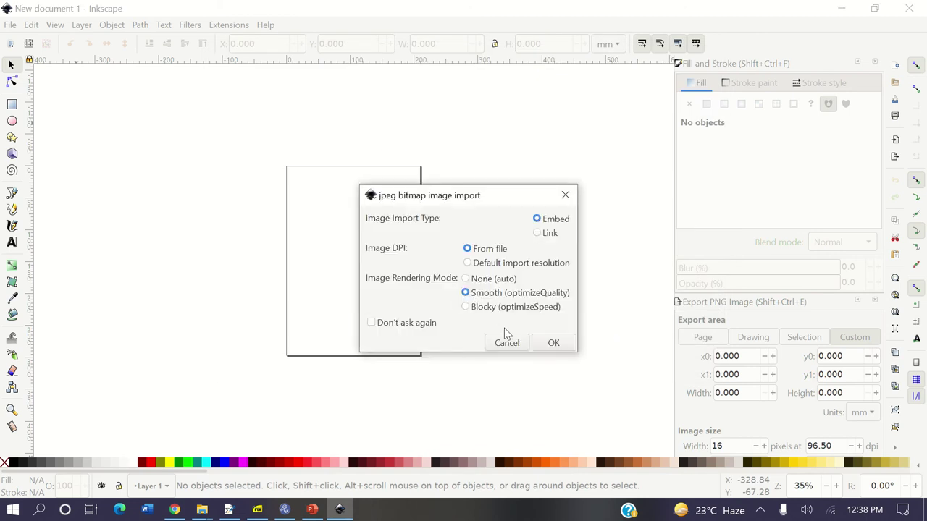
left_click(552, 343)
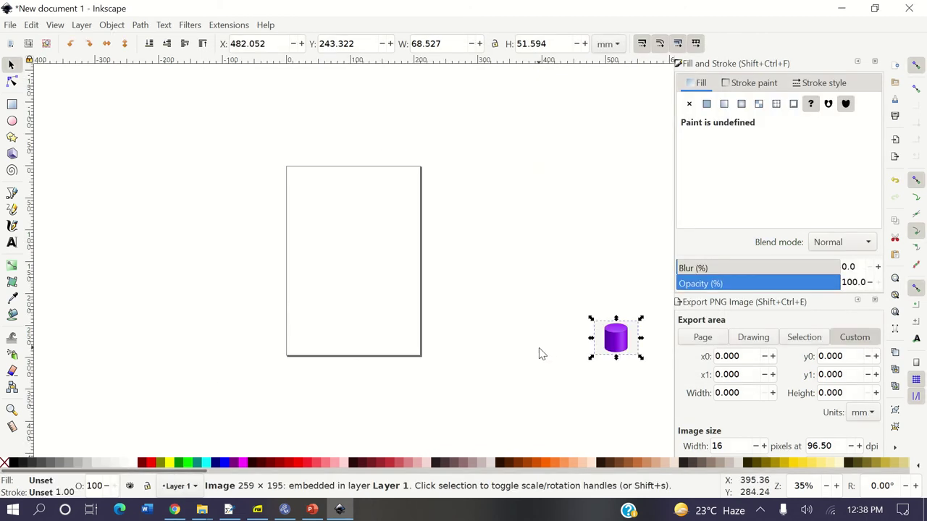
Move the imported cylinder image onto the page and stretch it to about 120 × 132 mm.
left_click_drag(604, 340, 336, 224)
left_click(358, 236)
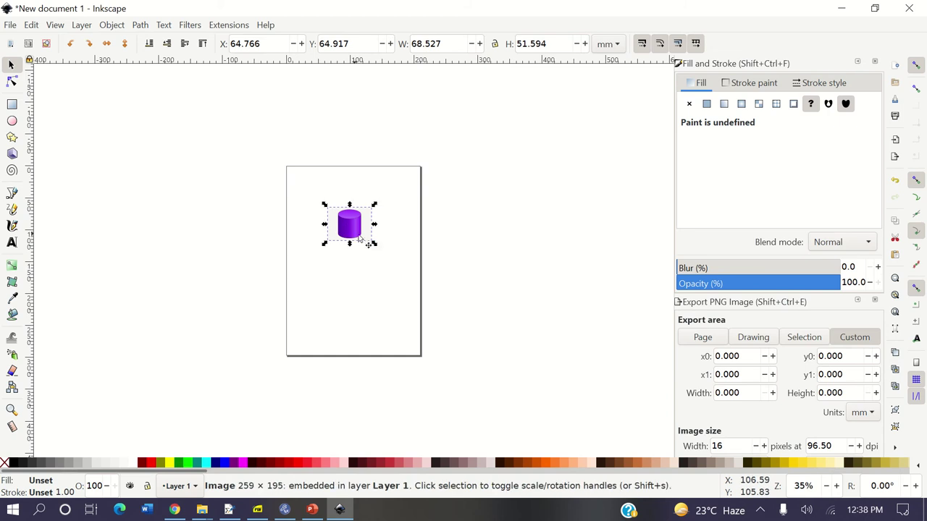
left_click_drag(375, 244, 407, 295)
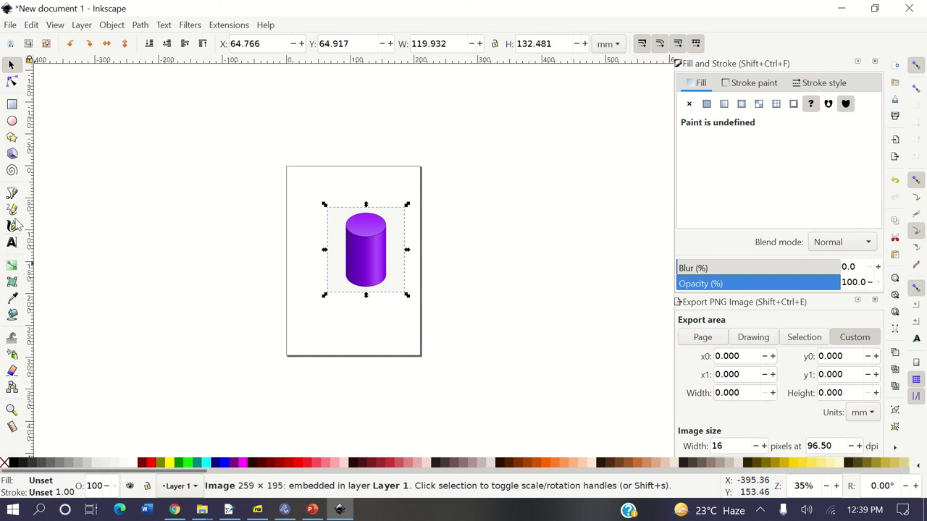
Draw a red five-pointed star about 228 × 239 mm and a smaller one about 118 × 115 mm, placing the smaller over the cylinder.
left_click(11, 137)
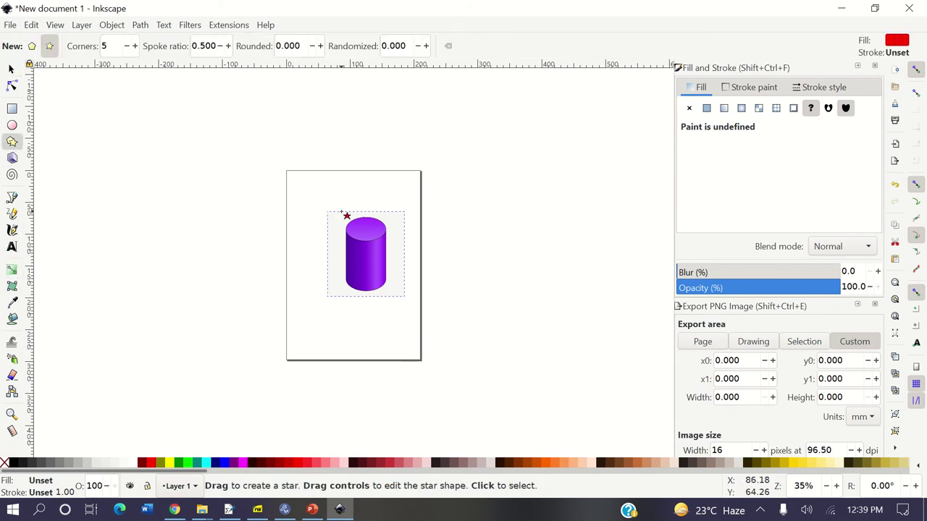
left_click_drag(313, 184, 376, 229)
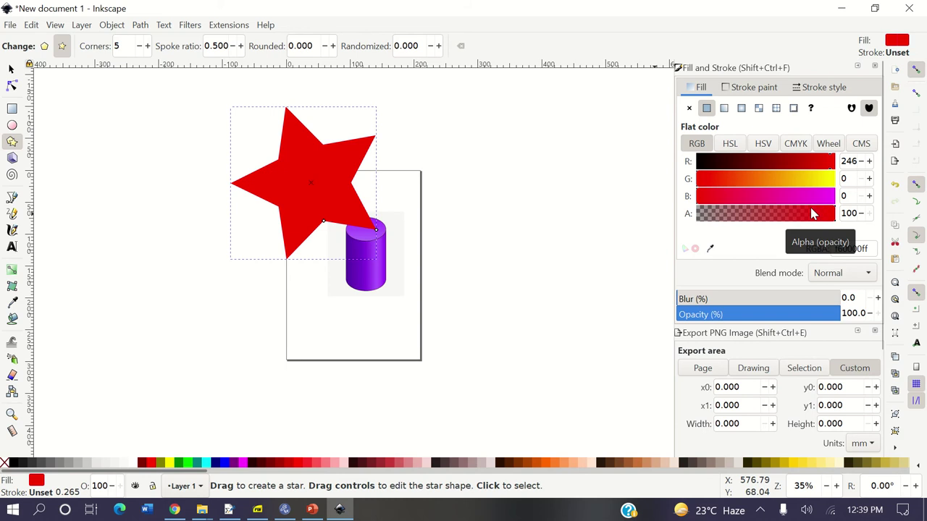
left_click_drag(317, 178, 383, 288)
left_click(11, 68)
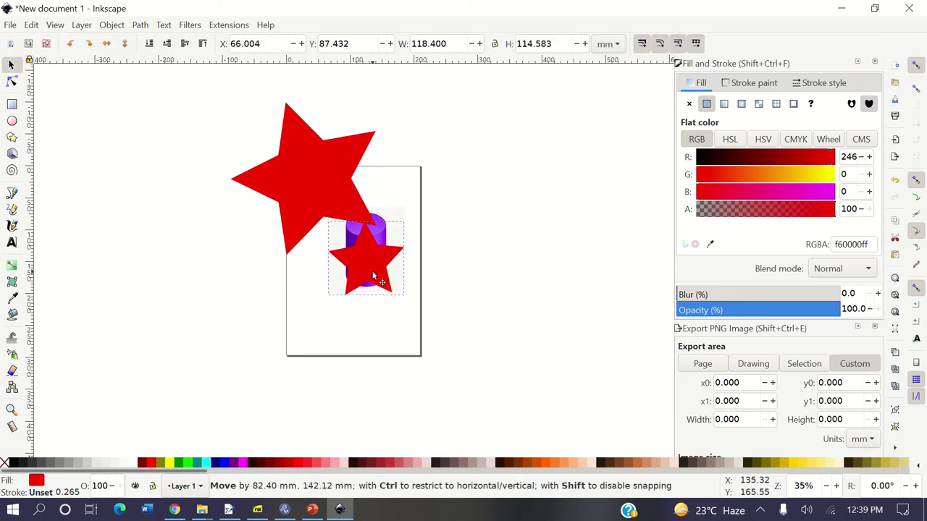
Move the large red star down onto the page so that it covers the cylinder and the small star.
left_click(290, 167)
left_click_drag(289, 167, 355, 324)
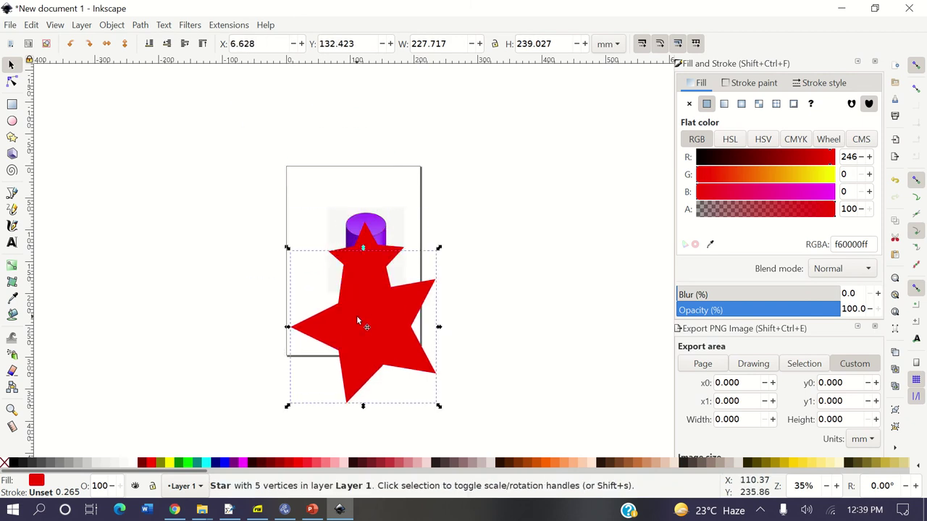
left_click_drag(406, 307, 389, 239)
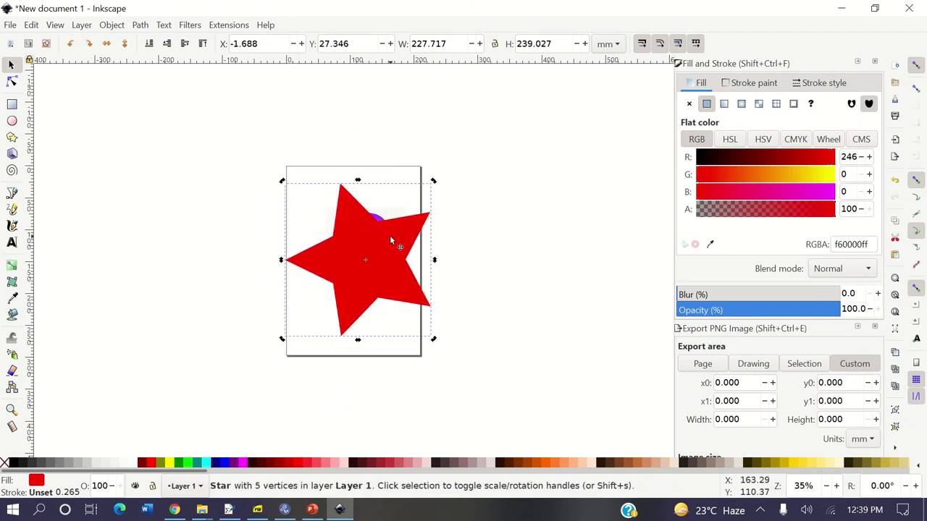
Begin saving the drawing under a new name, choosing the Desktop as location and 11 as file name.
left_click(10, 26)
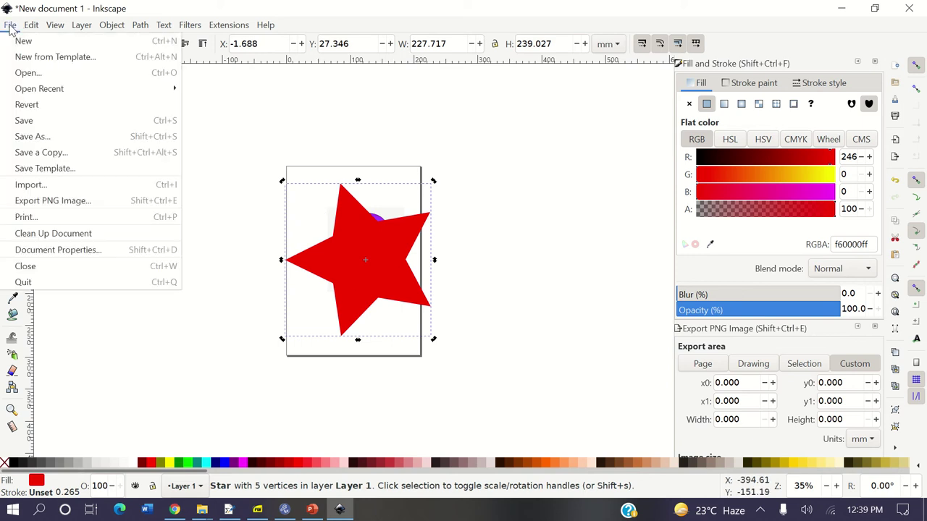
left_click(50, 138)
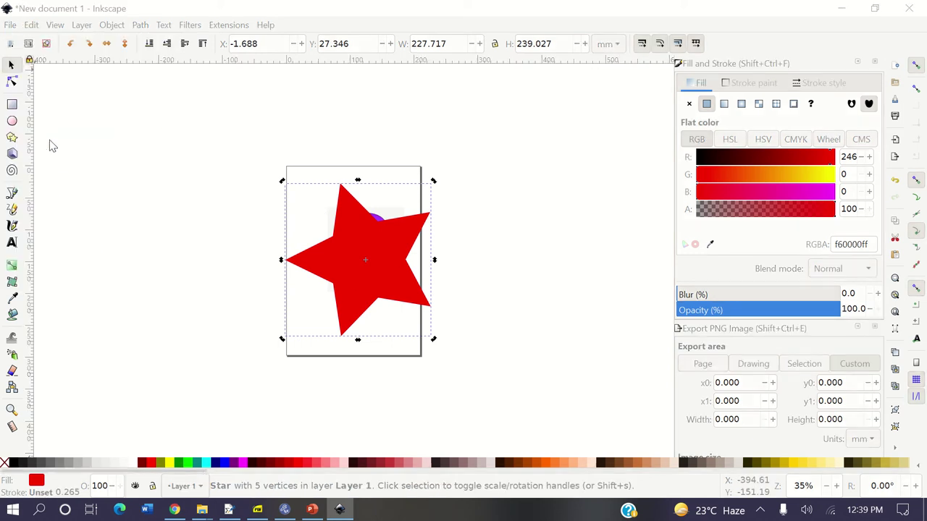
left_click(265, 148)
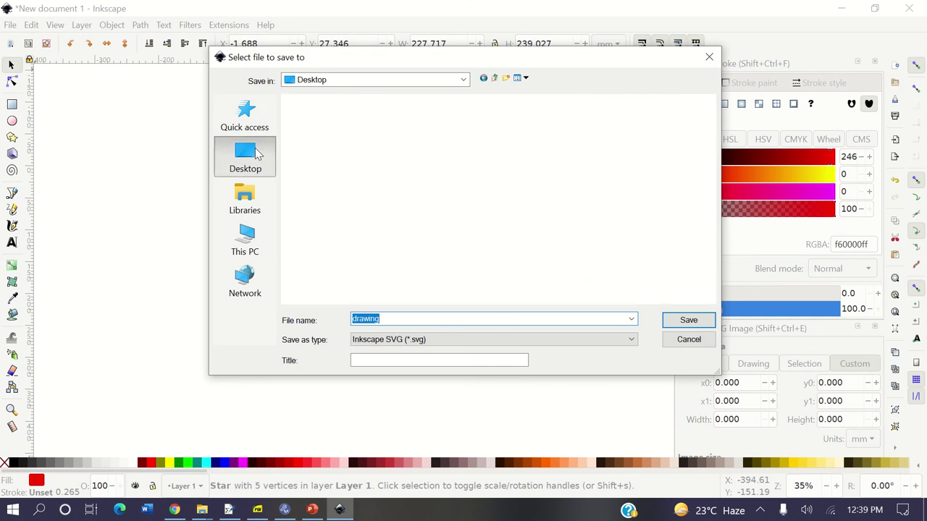
left_click(394, 320)
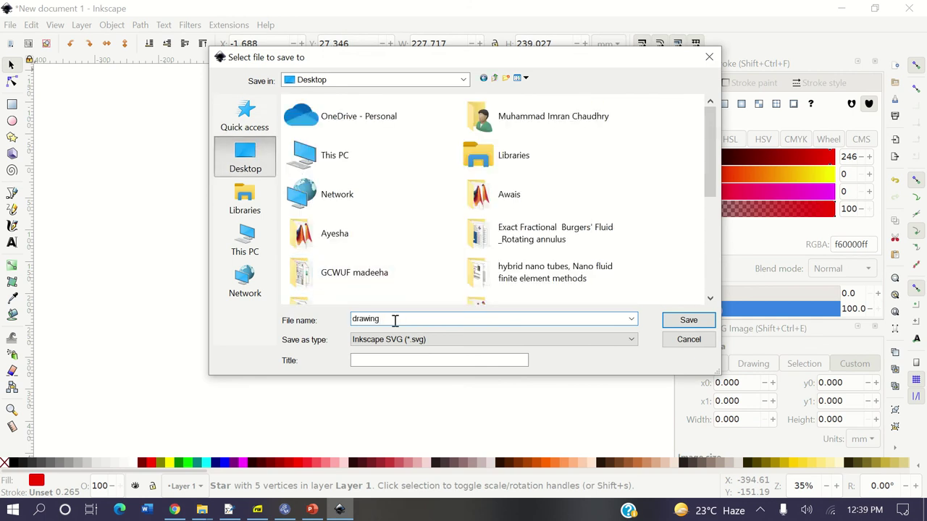
key("BackSpace")
key("BackSpace")
key("BackSpace")
key("BackSpace")
type("11")
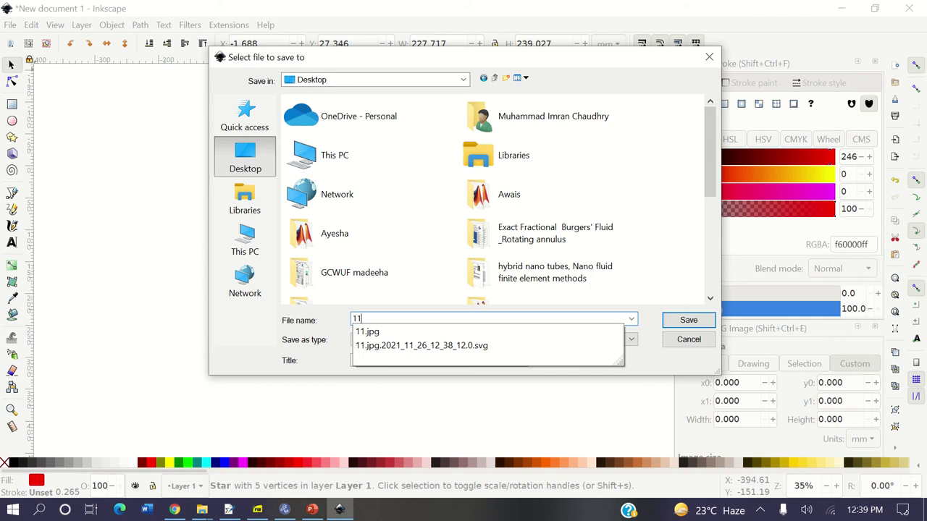
left_click(700, 240)
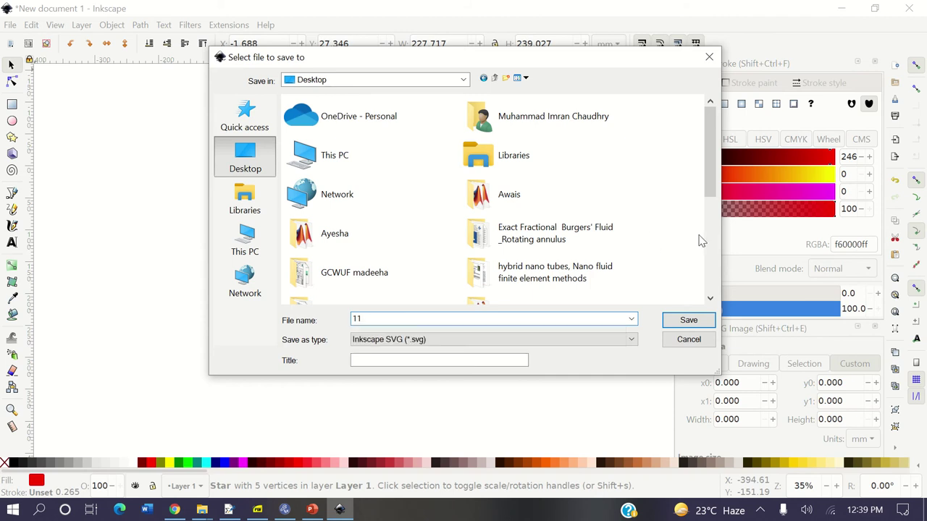
Choose the Encapsulated PostScript (*.eps) format and save with PostScript level 3, embedded fonts and the exported object's size.
left_click(530, 335)
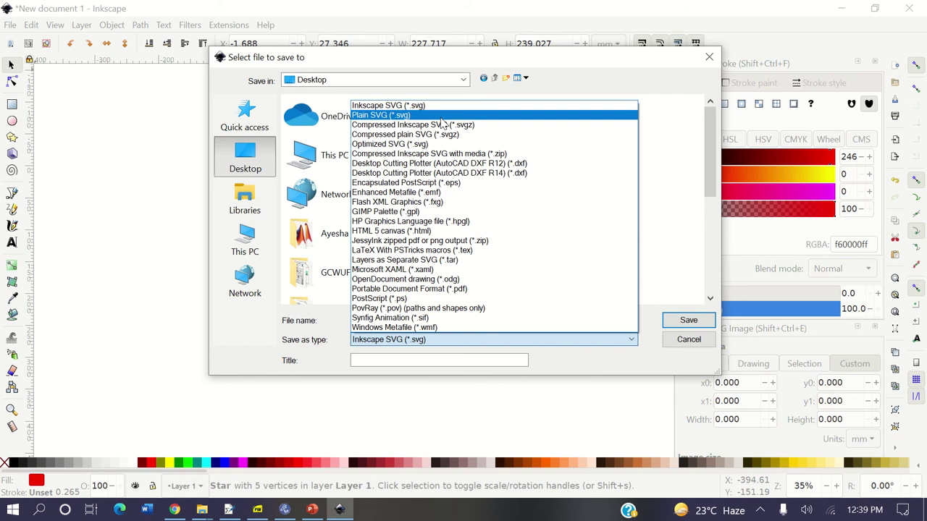
left_click(454, 186)
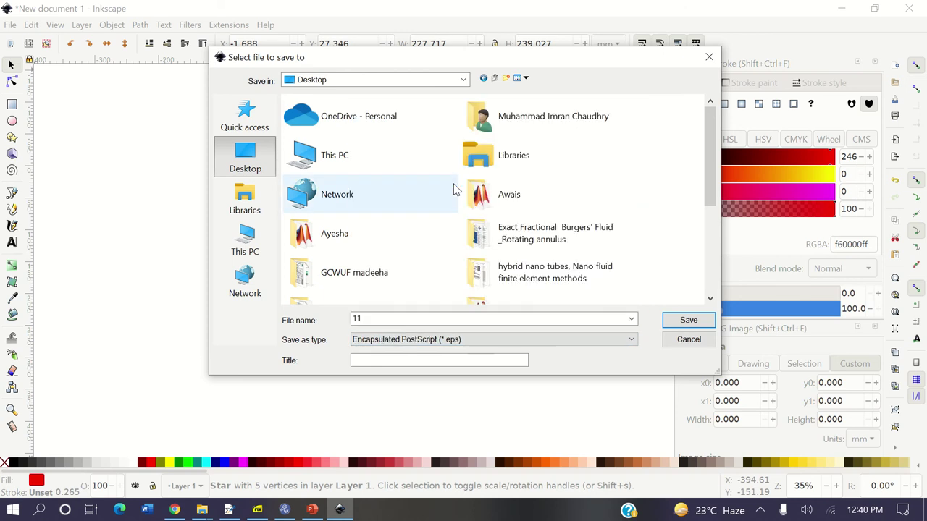
left_click(689, 320)
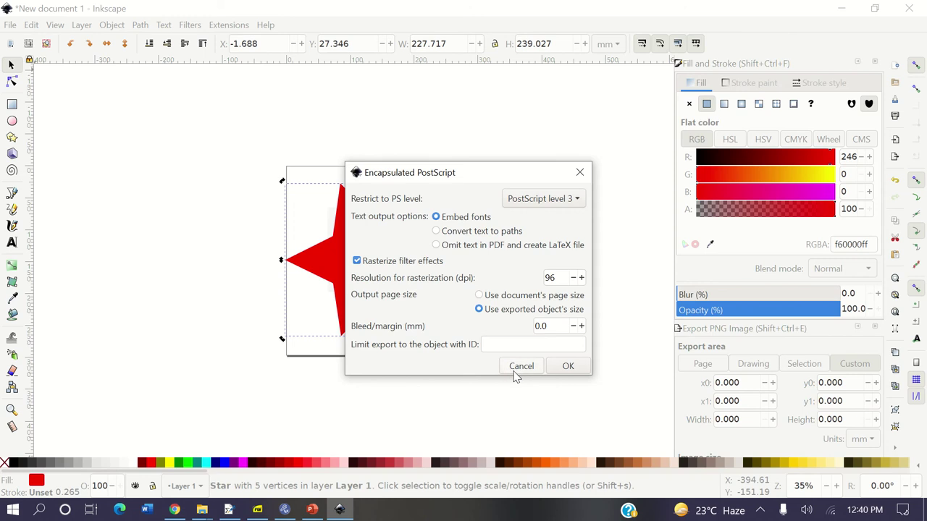
left_click(567, 366)
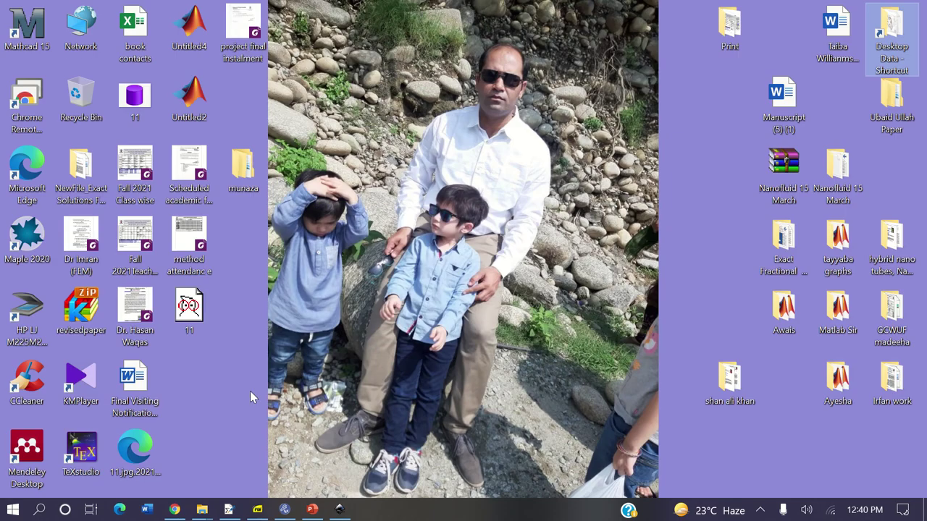
Open the exported EPS file 11 from the desktop in GSview, inspect the figure and close the viewer.
double_click(192, 319)
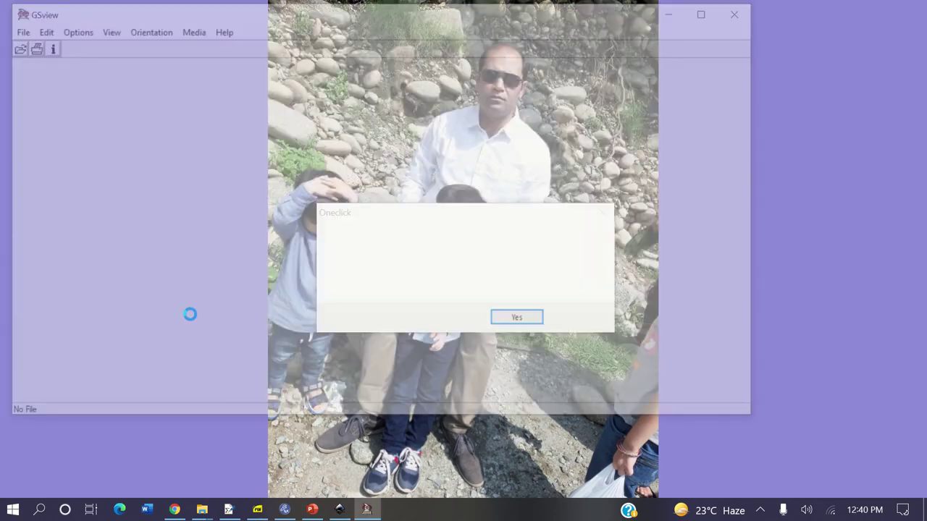
left_click(372, 301)
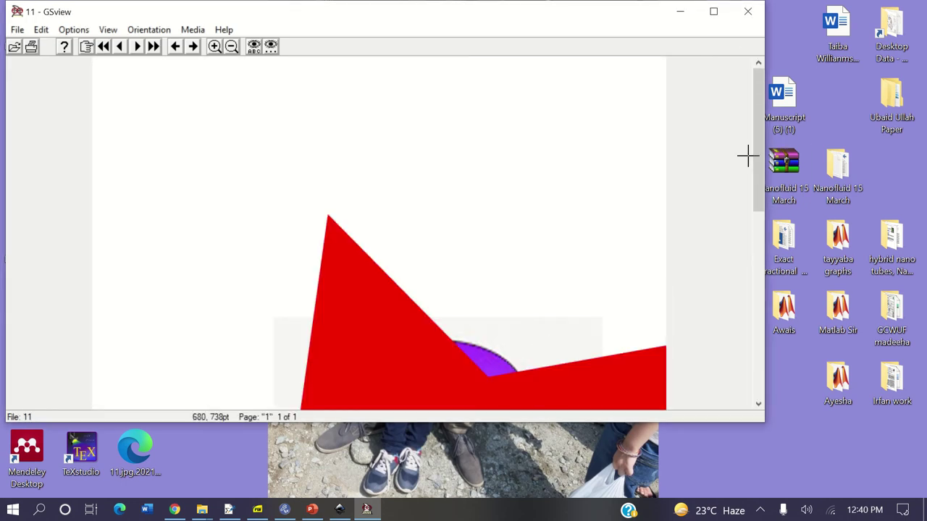
key("alt+F4")
Switch back to Inkscape and save the drawing to the Desktop as Portable Document Format (*.pdf) named 11, using the exported object's size.
left_click(337, 510)
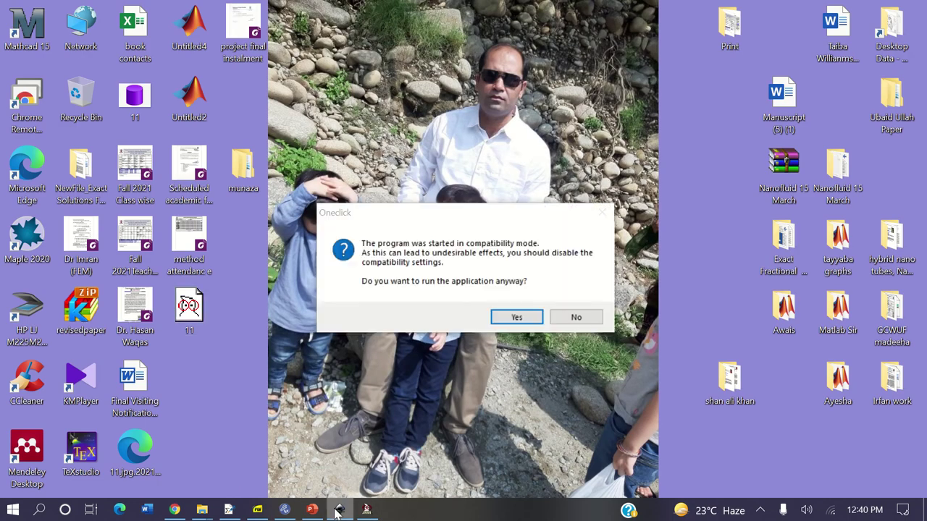
left_click(511, 319)
left_click(10, 25)
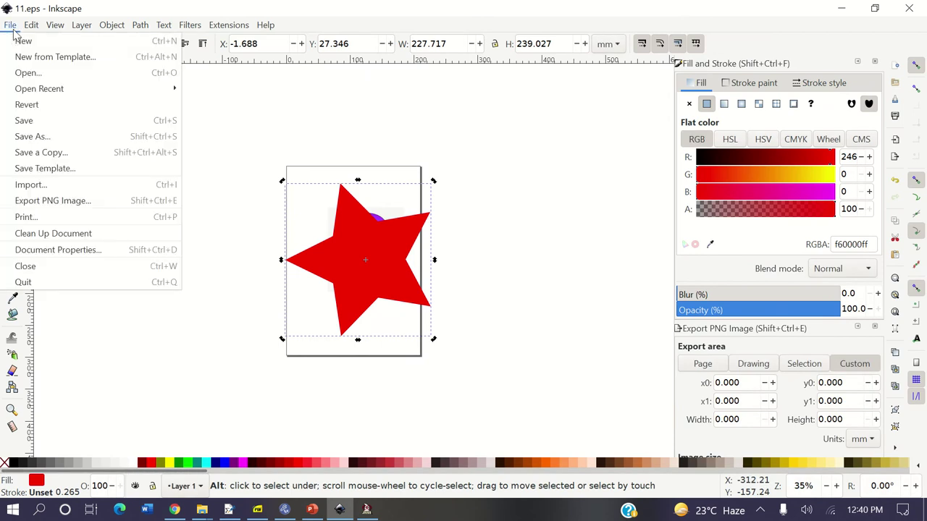
left_click(53, 138)
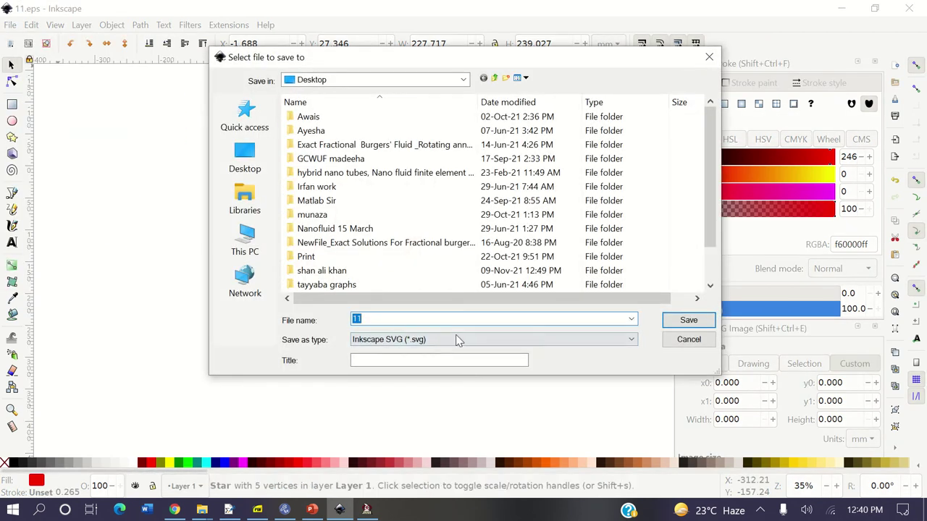
left_click(457, 338)
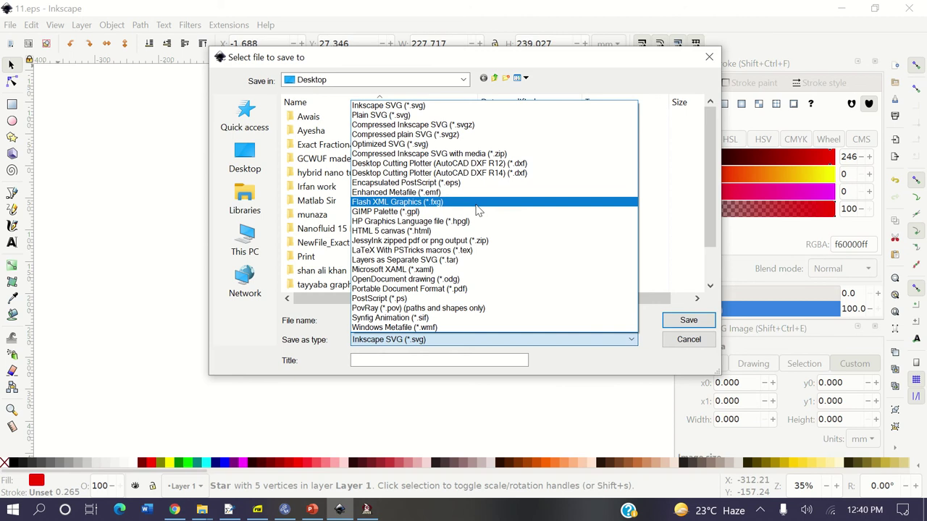
left_click(467, 289)
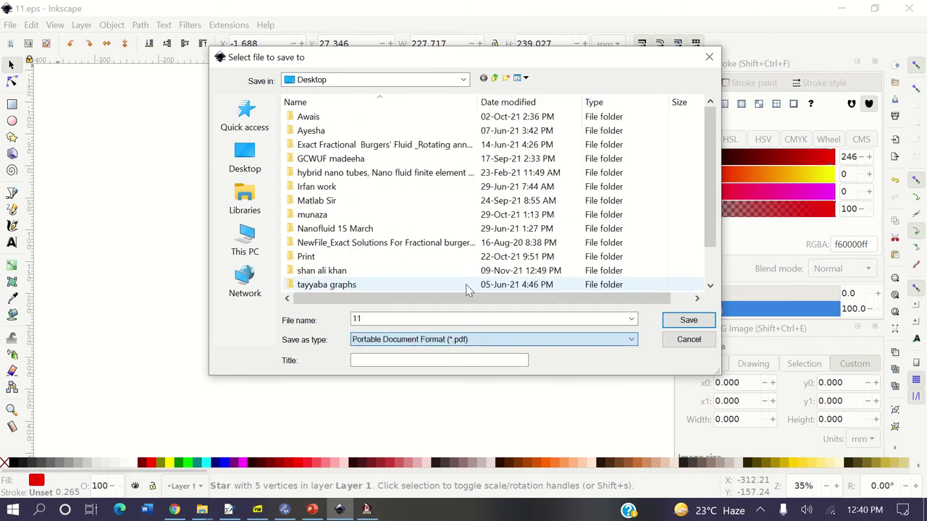
left_click(689, 320)
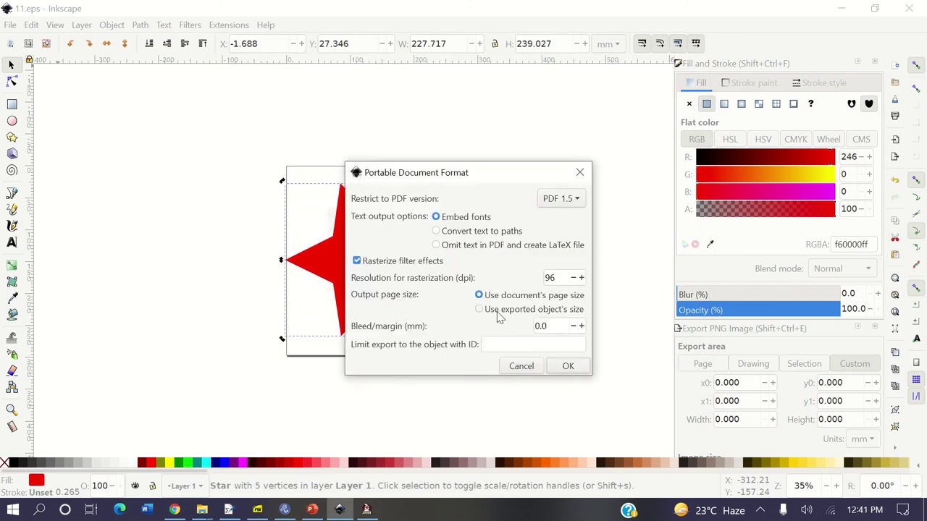
left_click(498, 316)
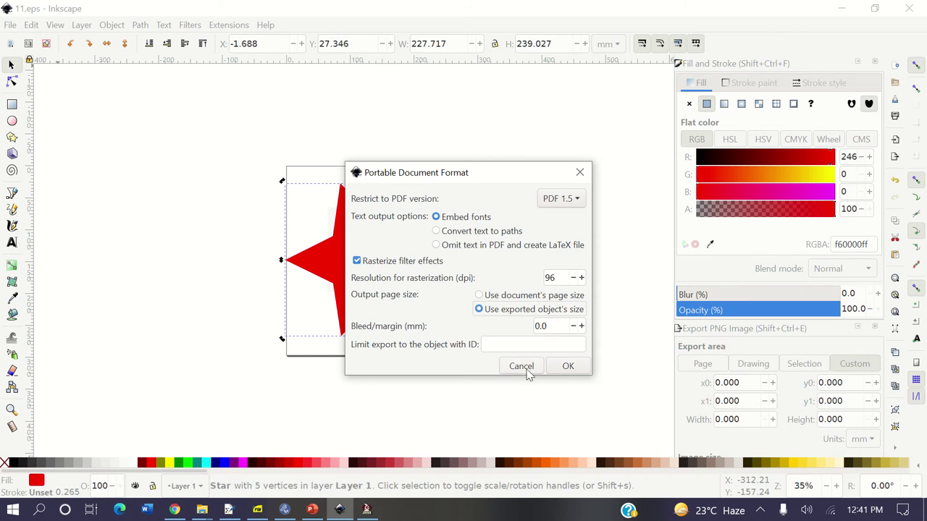
left_click(568, 366)
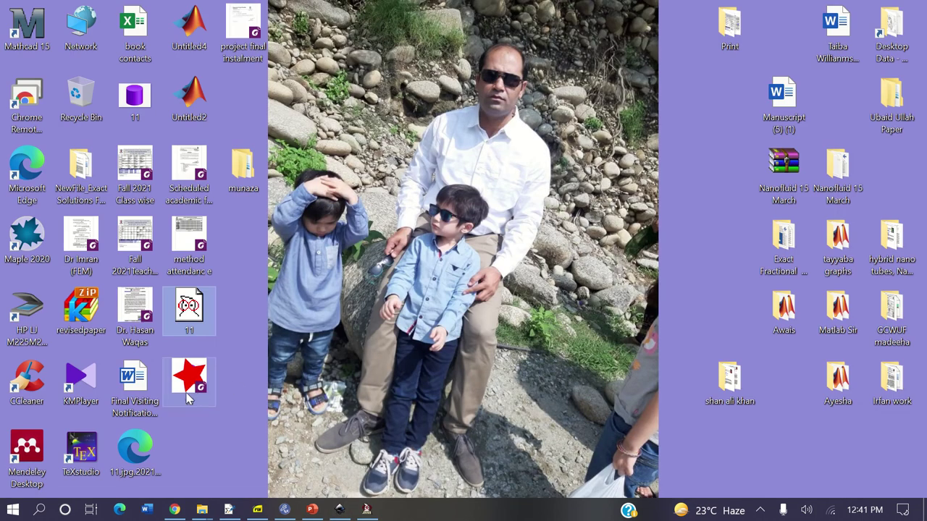
Open the exported 11.pdf from the desktop in Foxit PhantomPDF and inspect the whole star figure.
left_click(188, 398)
double_click(185, 392)
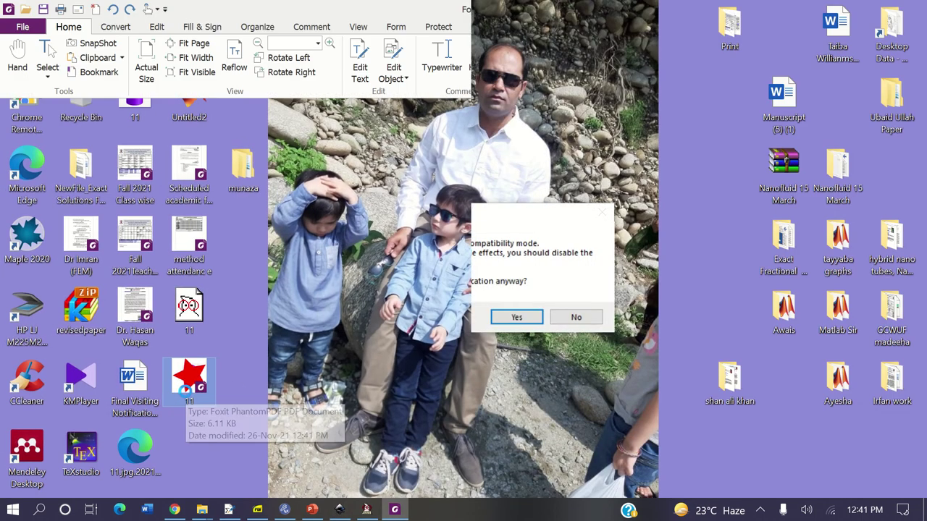
scroll(914, 290, "down", 3)
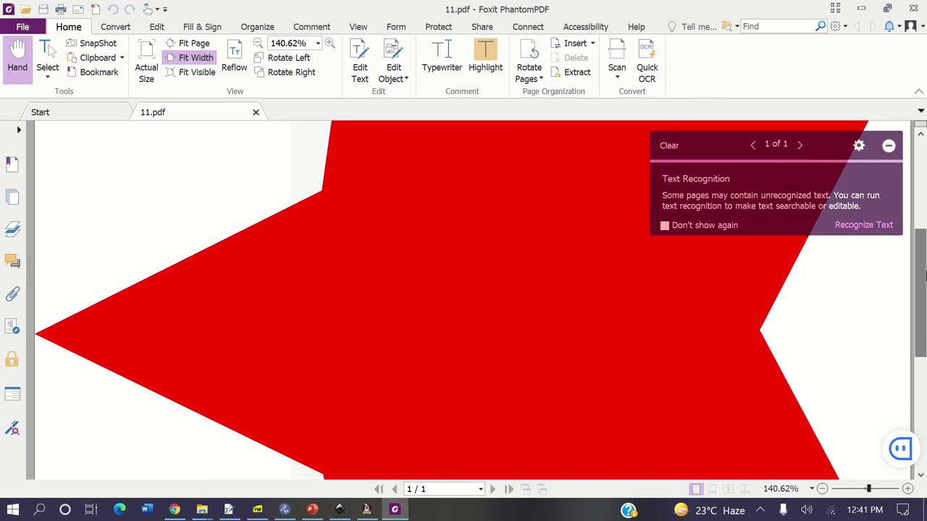
scroll(472, 301, "down", 3)
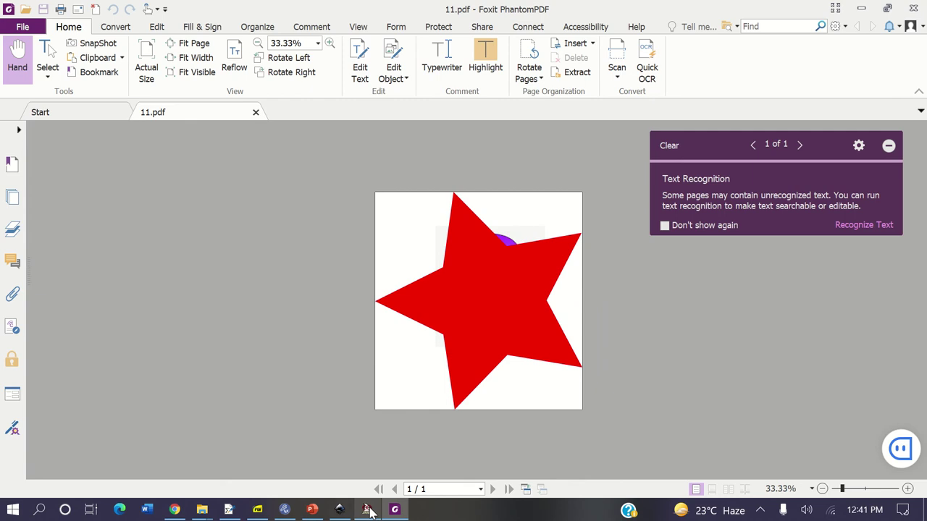
Switch to WinEdt, dismiss the registration reminder and insert a figure environment at line 281 of synopsis-format.tex.
left_click(230, 512)
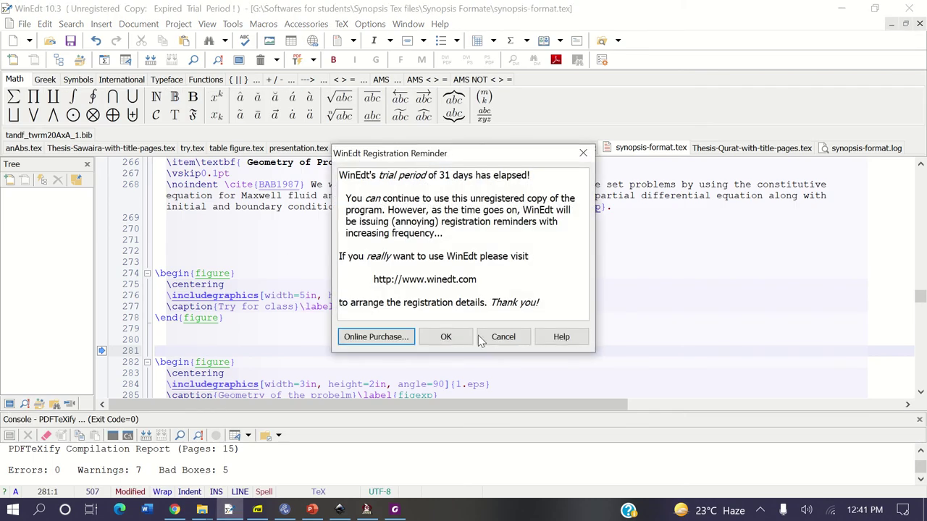
left_click(503, 336)
left_click(101, 24)
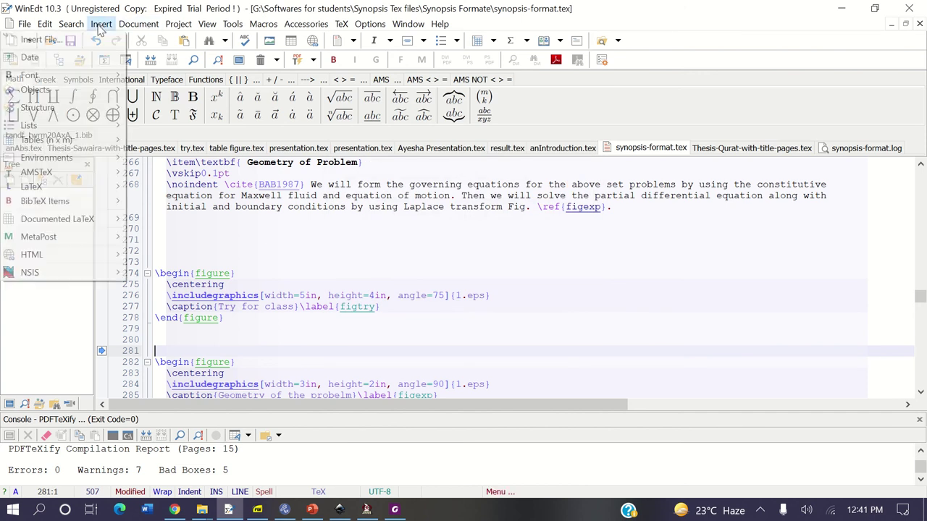
mouse_move(85, 88)
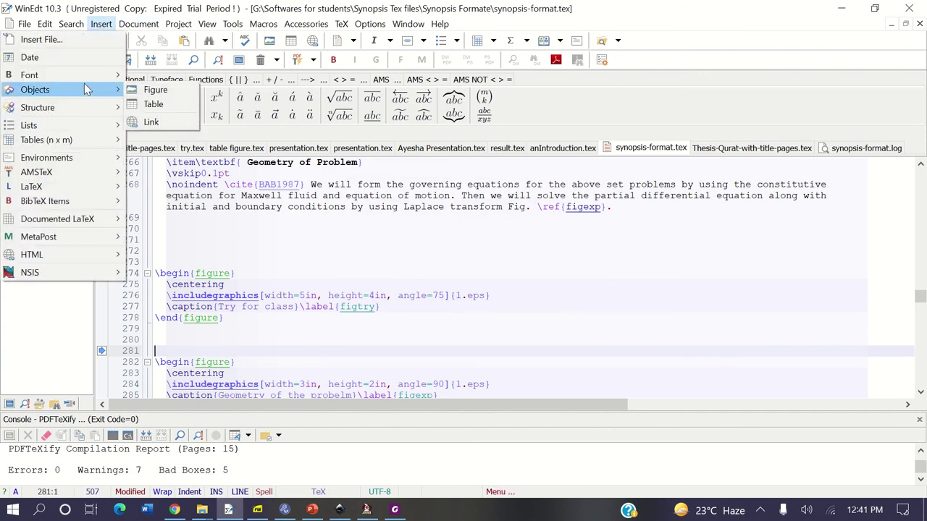
left_click(172, 94)
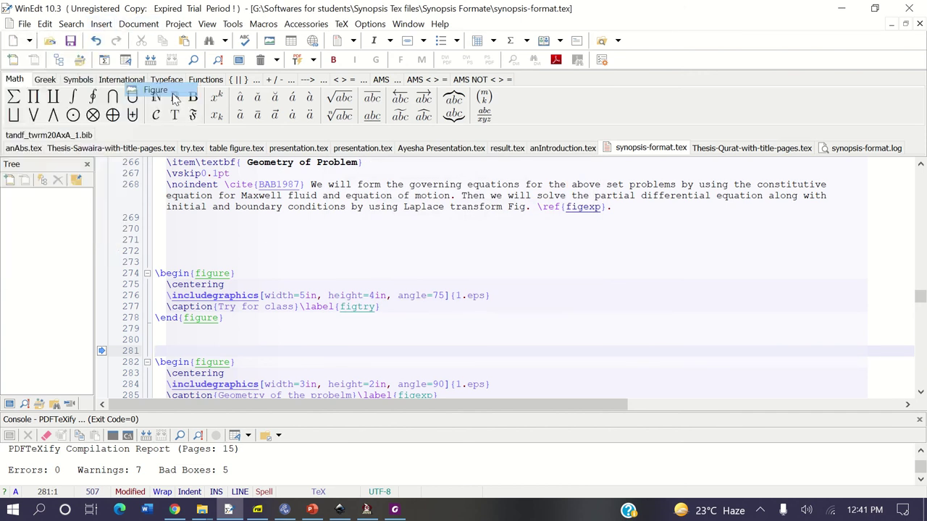
left_click(239, 395)
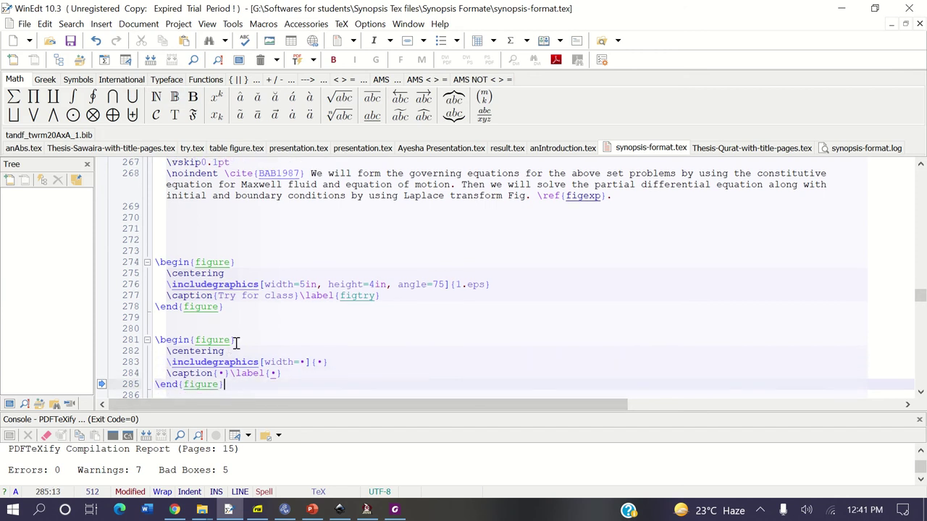
left_click_drag(236, 341, 194, 339)
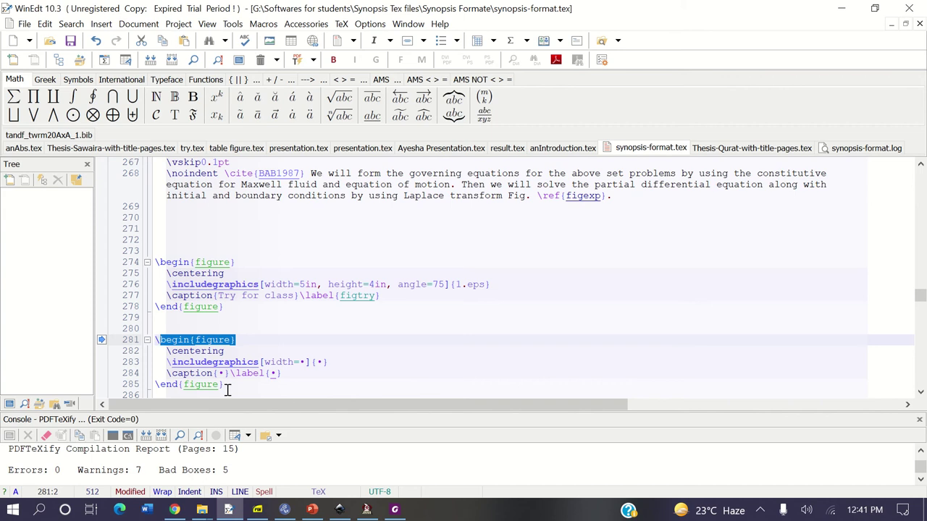
left_click_drag(225, 385, 185, 385)
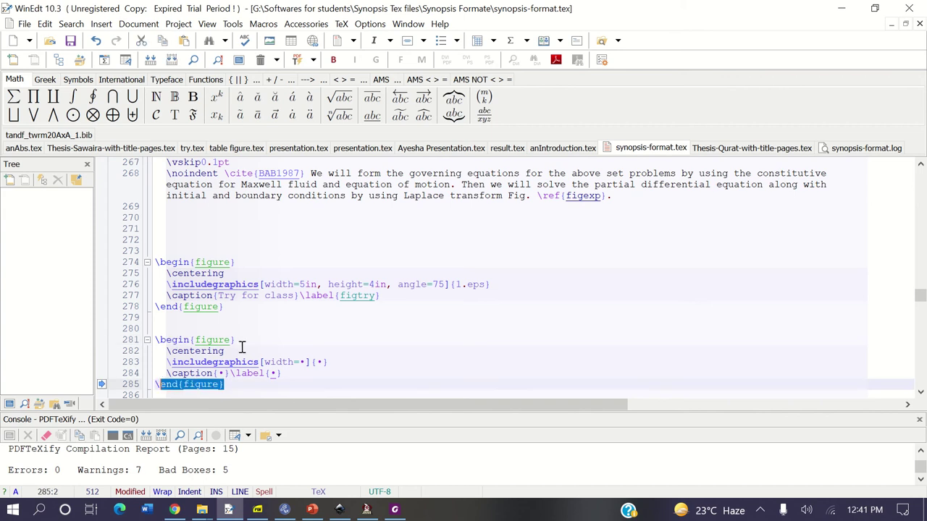
left_click(217, 352)
left_click_drag(217, 352, 171, 354)
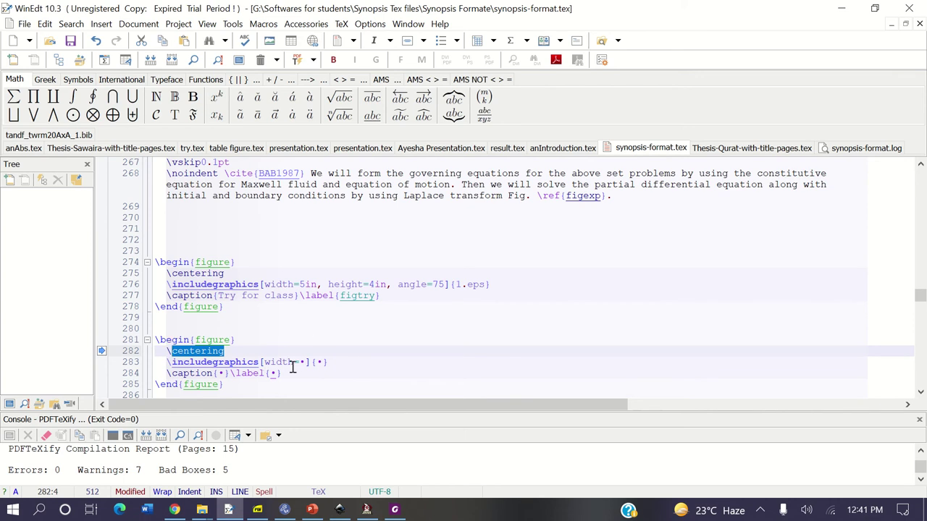
In the new figure's \includegraphics line, set the width to 5in and the image file to 11.pdf.
left_click(303, 362)
key("Right")
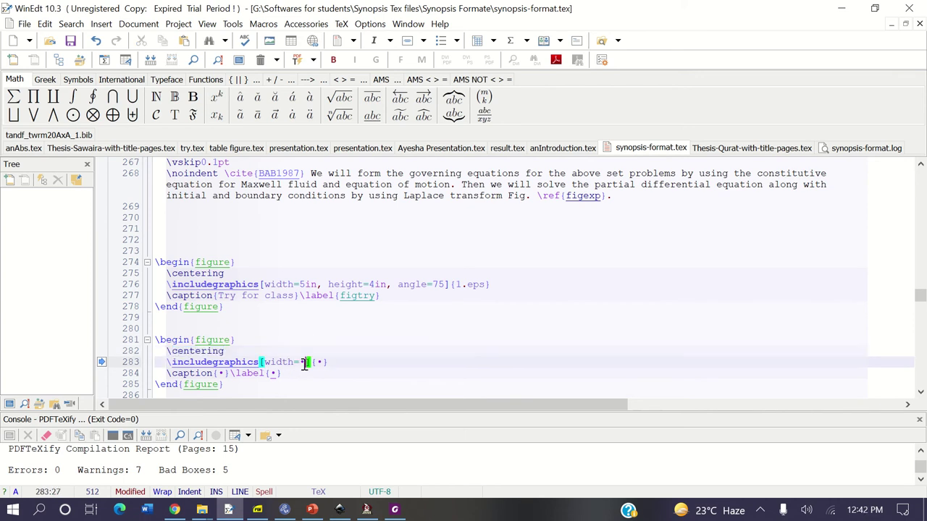
key("BackSpace")
type("5in")
double_click(331, 362)
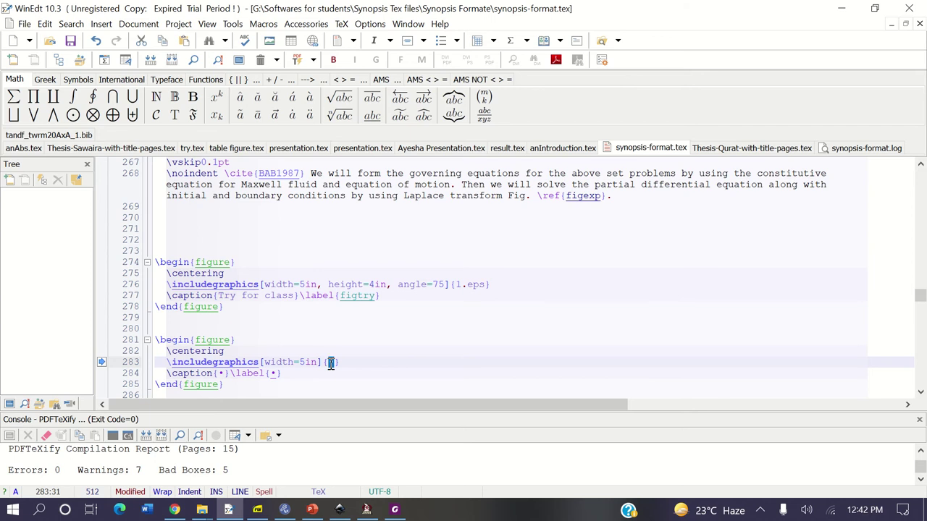
type("11.")
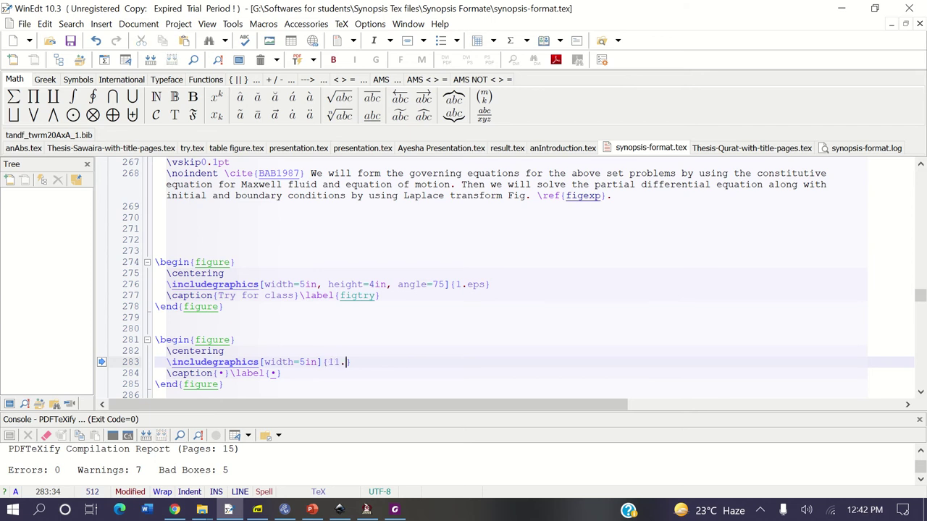
type("pdf")
Fill in the new figure's caption as "try for figure" and its label as "Fig-try".
double_click(222, 373)
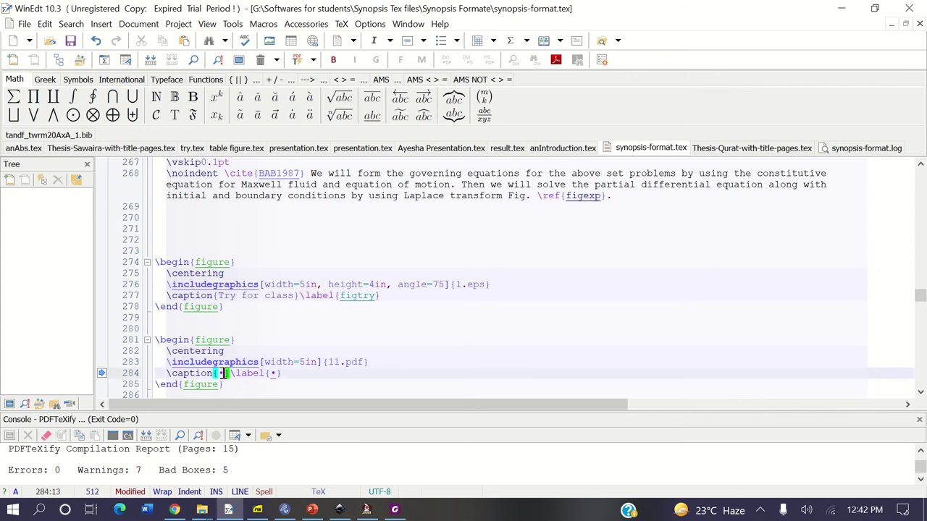
key("BackSpace")
type("try for figure")
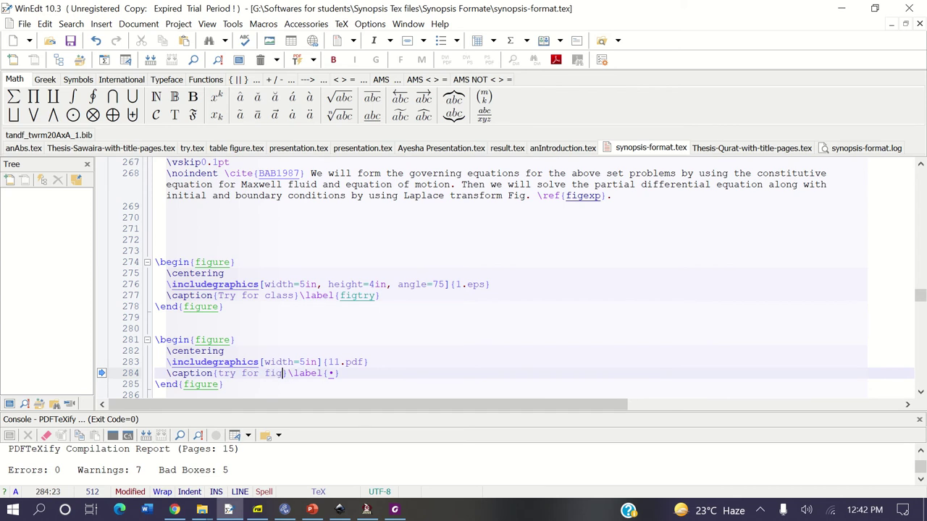
double_click(348, 373)
key("Delete")
type("Fig-try")
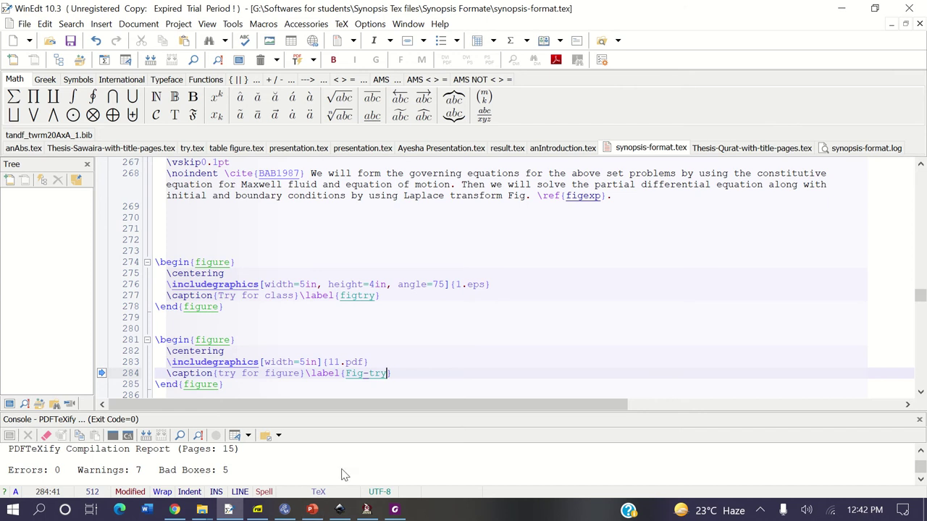
Copy the exported 11 EPS and PDF files from the desktop into G:\Softwares for students\Synopsis Tex files\Synopsis Formate.
key("super+d")
left_click_drag(232, 406, 190, 295)
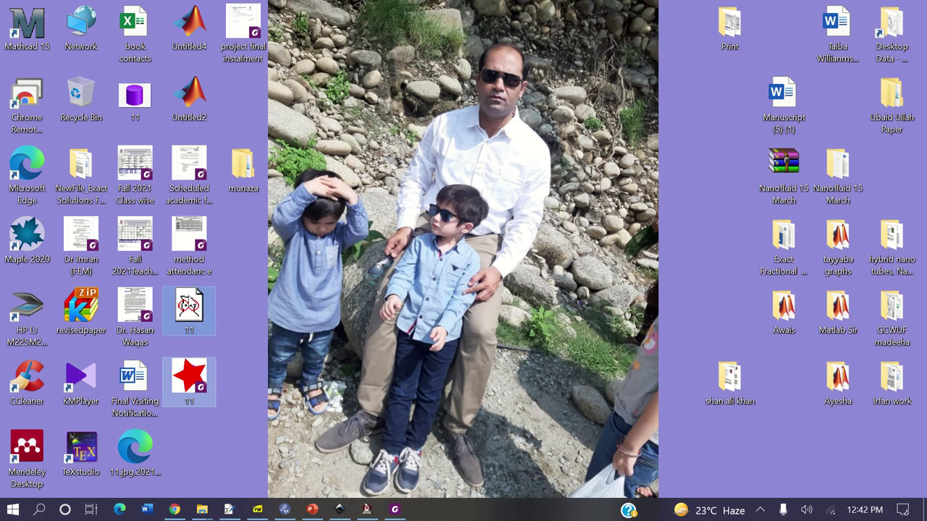
left_click(202, 510)
left_click(236, 461)
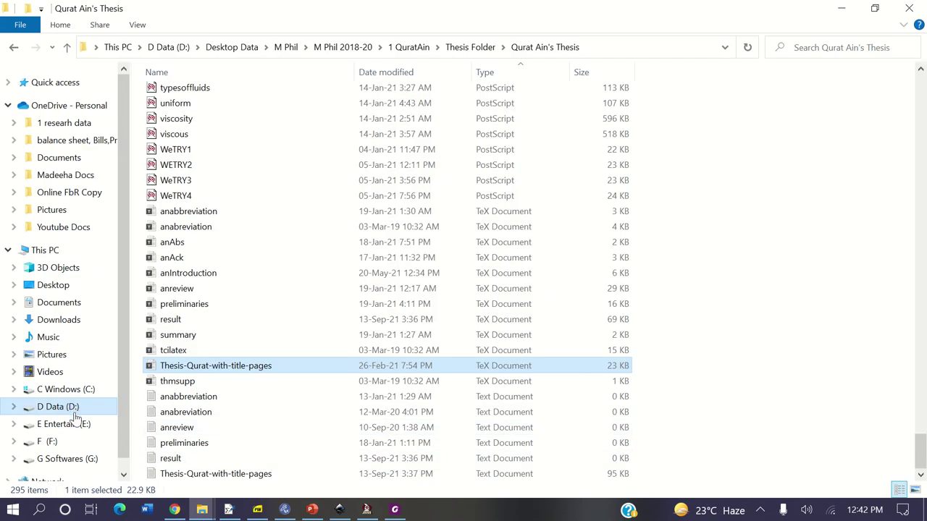
left_click(69, 458)
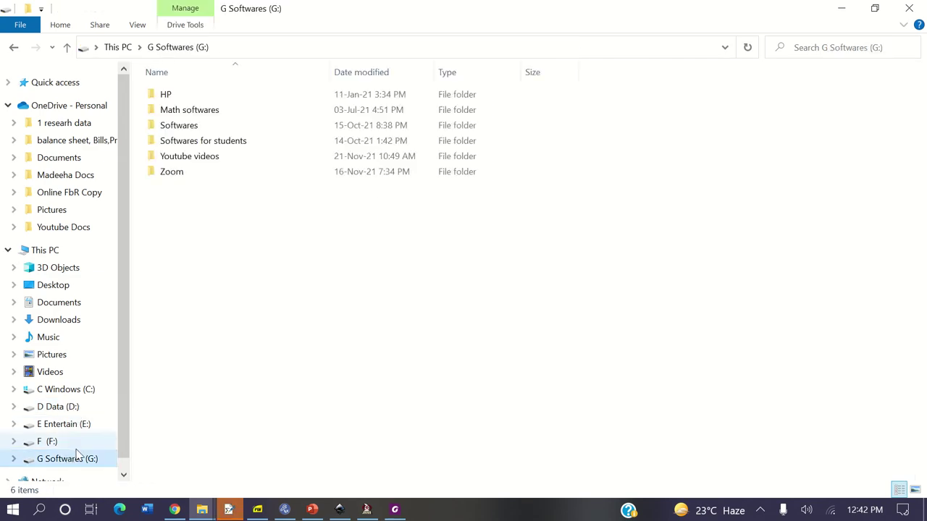
double_click(202, 141)
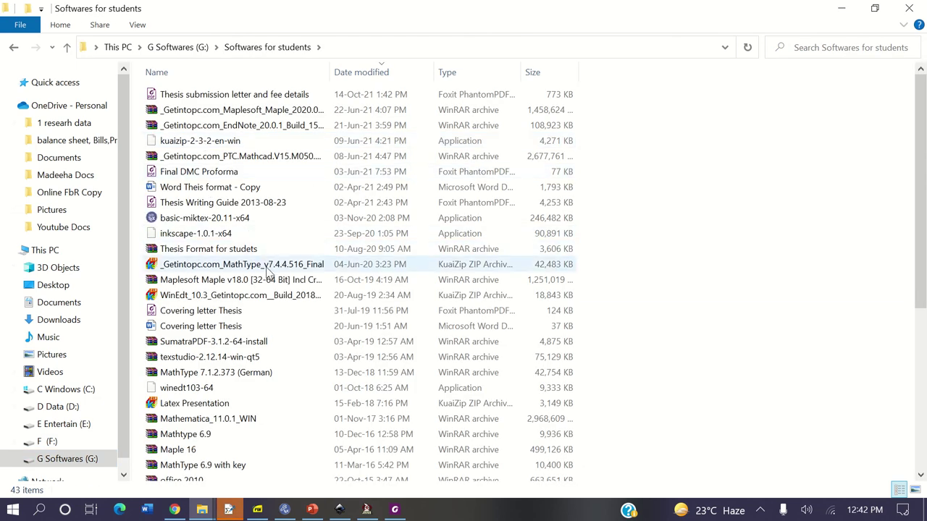
scroll(925, 229, "down", 5)
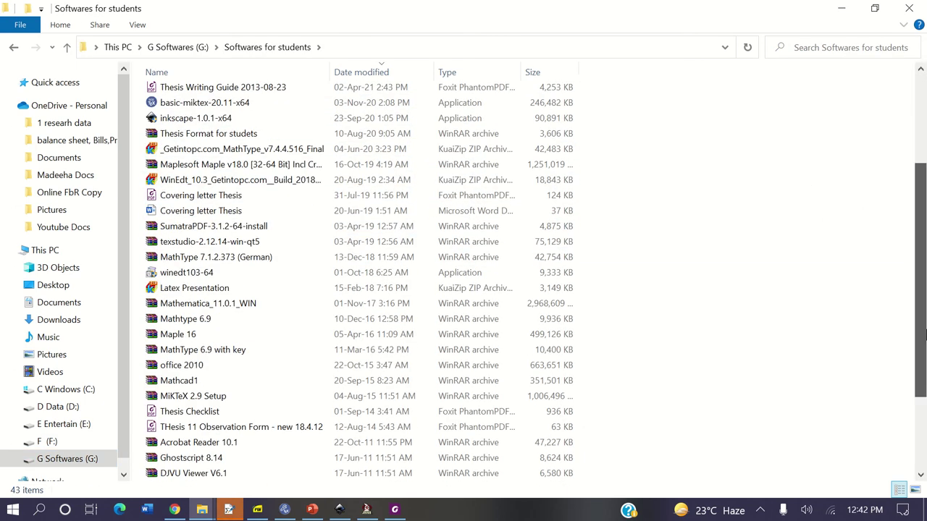
left_click(256, 418)
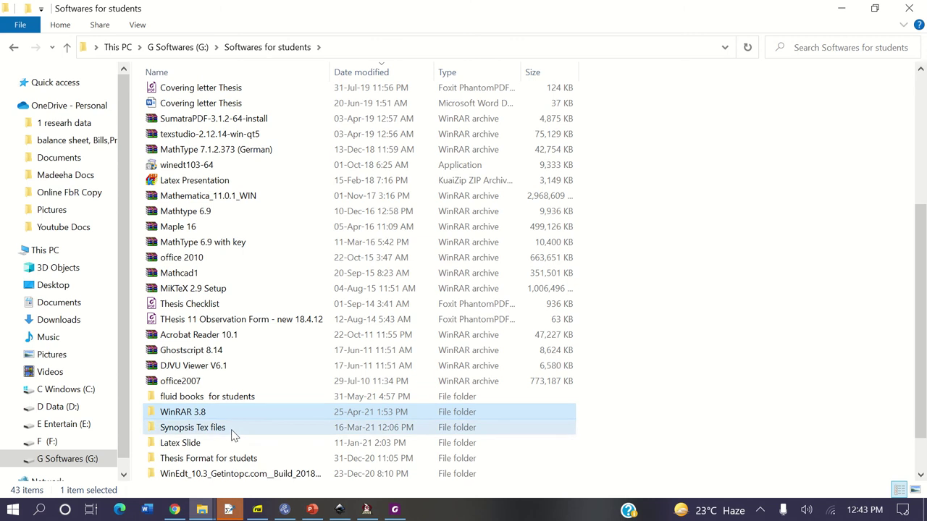
double_click(234, 429)
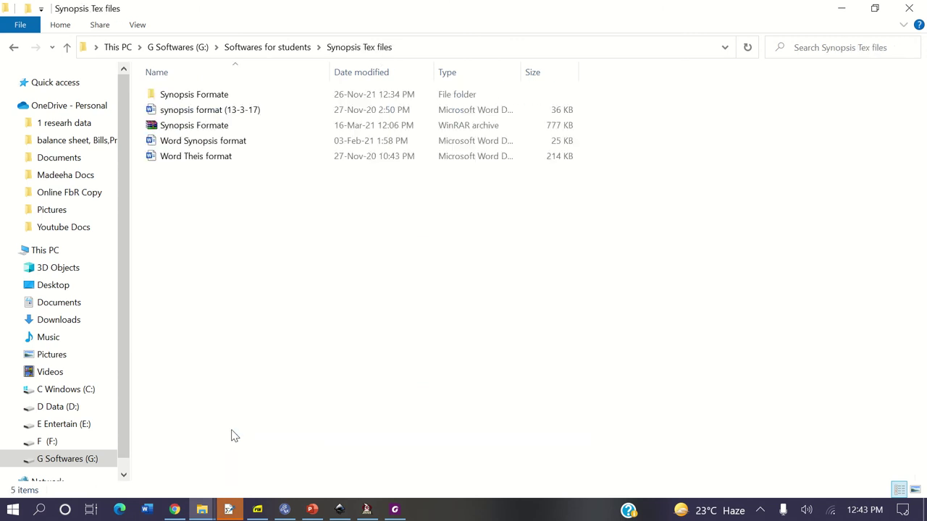
double_click(213, 96)
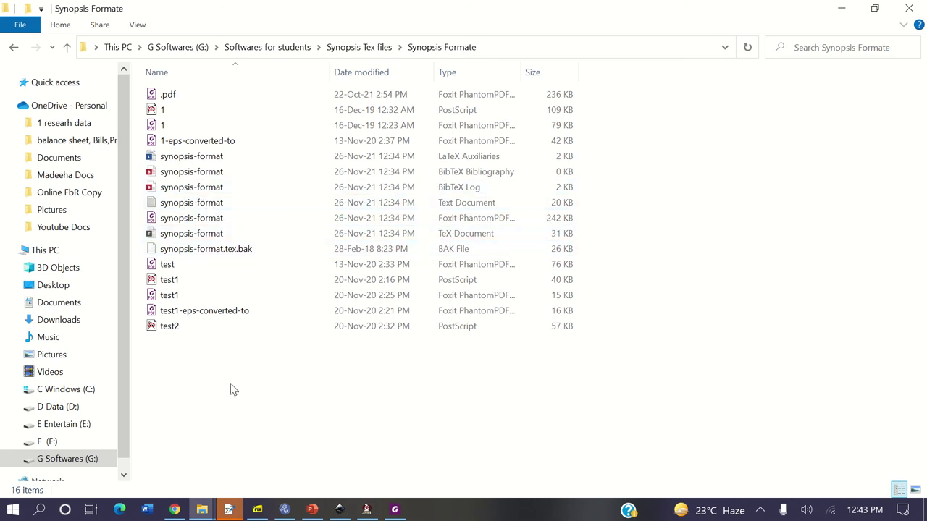
key("ctrl+v")
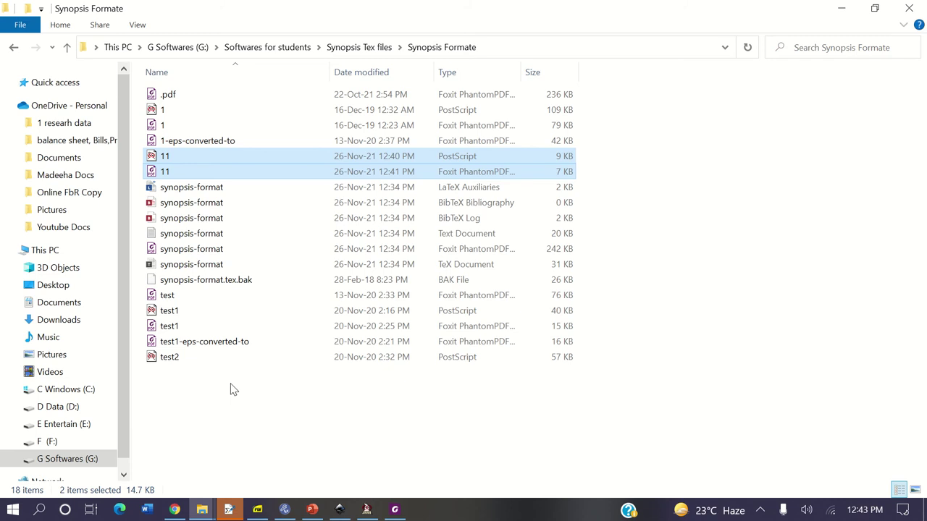
Switch to WinEdt, compile synopsis-format.tex with PDFTeXify and view the star figure on page 11 of the PDF.
left_click(229, 510)
left_click(462, 340)
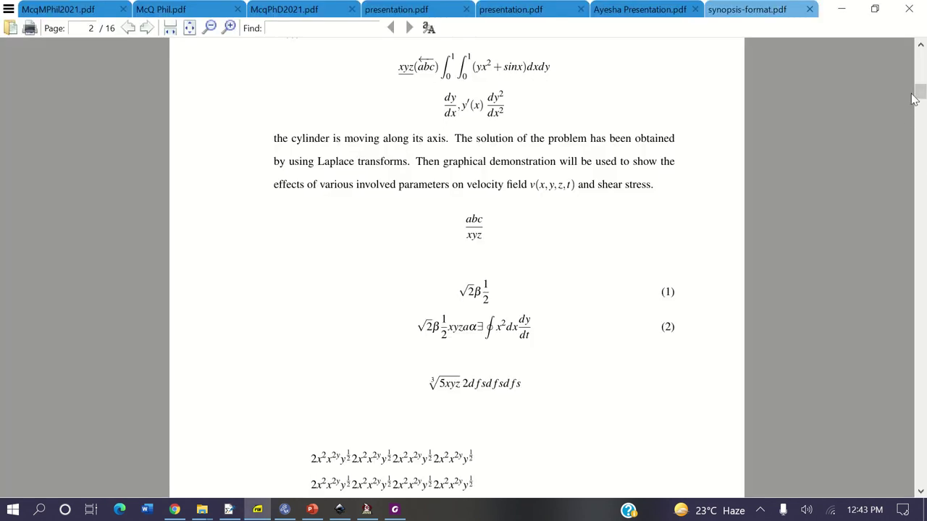
left_click_drag(920, 92, 922, 331)
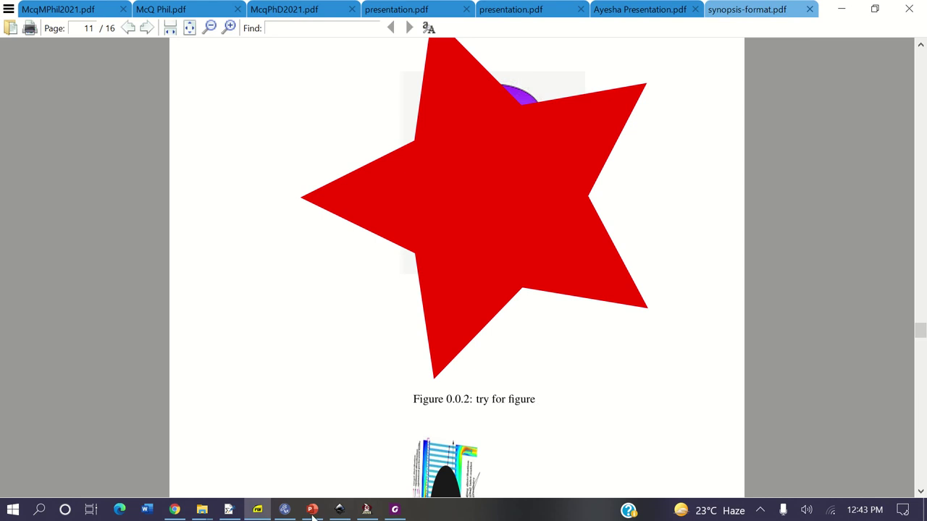
Back in WinEdt, set the 11.pdf figure's width to 2in, add height=3in and recompile with PDFTeXify.
left_click(229, 510)
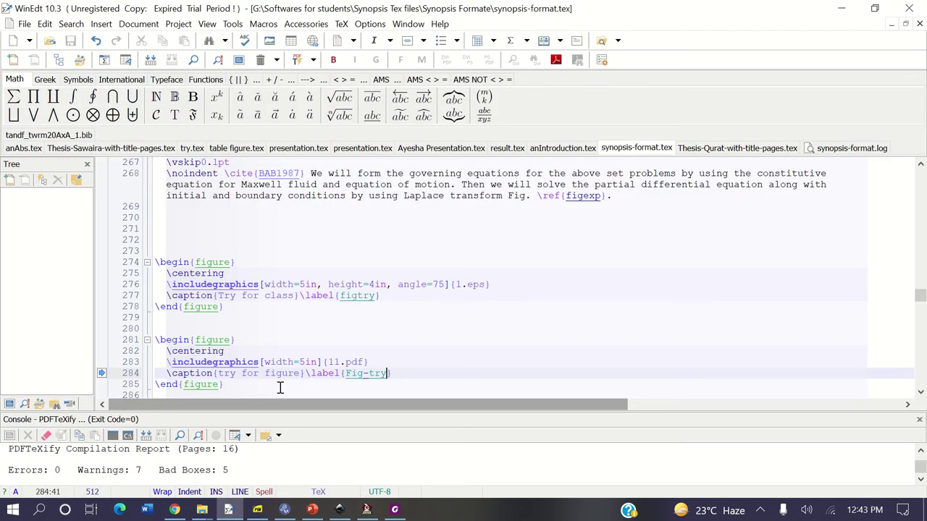
left_click(306, 361)
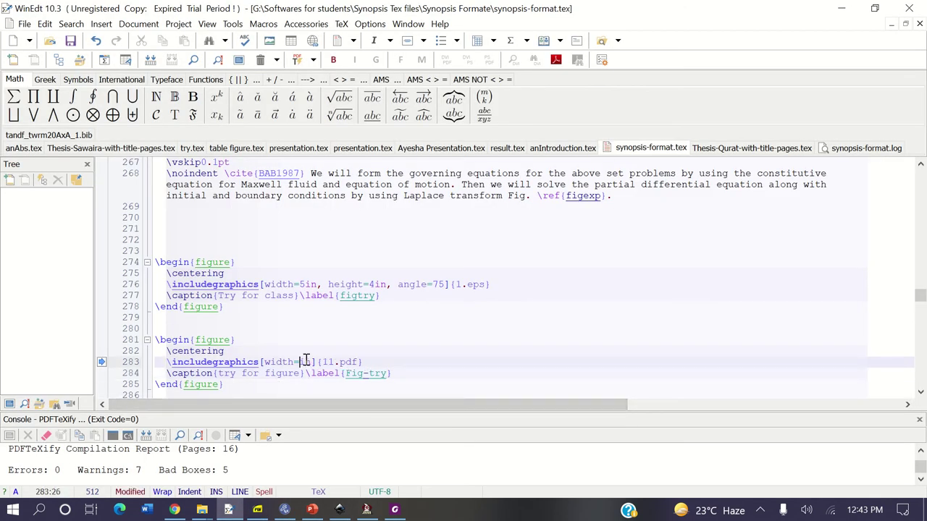
key("BackSpace")
type("2")
key("Right")
key("Right")
type(", height=3")
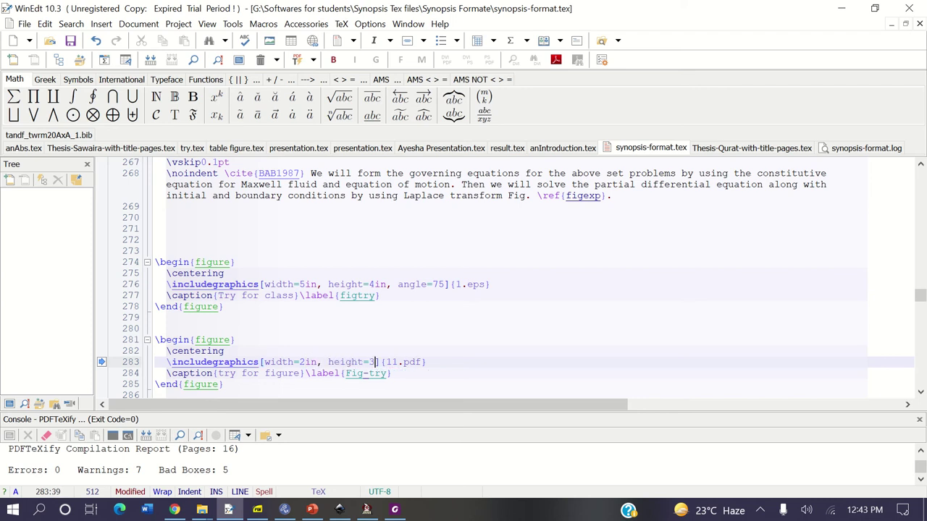
type("in")
key("ctrl+shift+p")
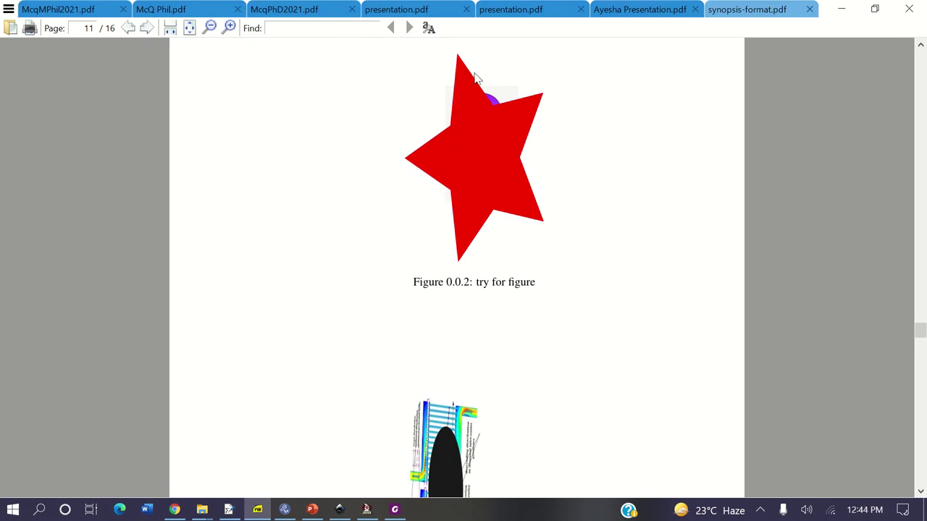
Return to WinEdt and remove the height option from the 11.pdf figure's \includegraphics line.
left_click(229, 510)
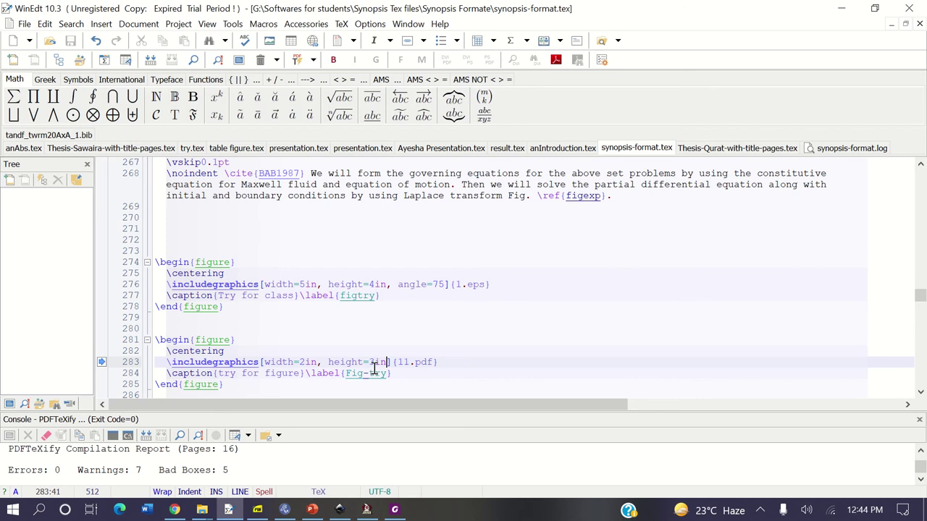
left_click(319, 364)
left_click_drag(318, 363, 388, 362)
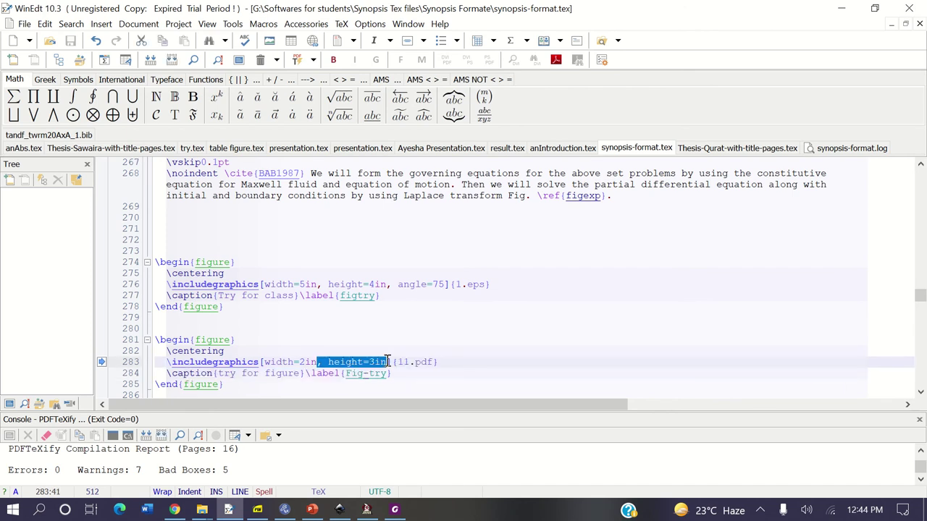
key("Delete")
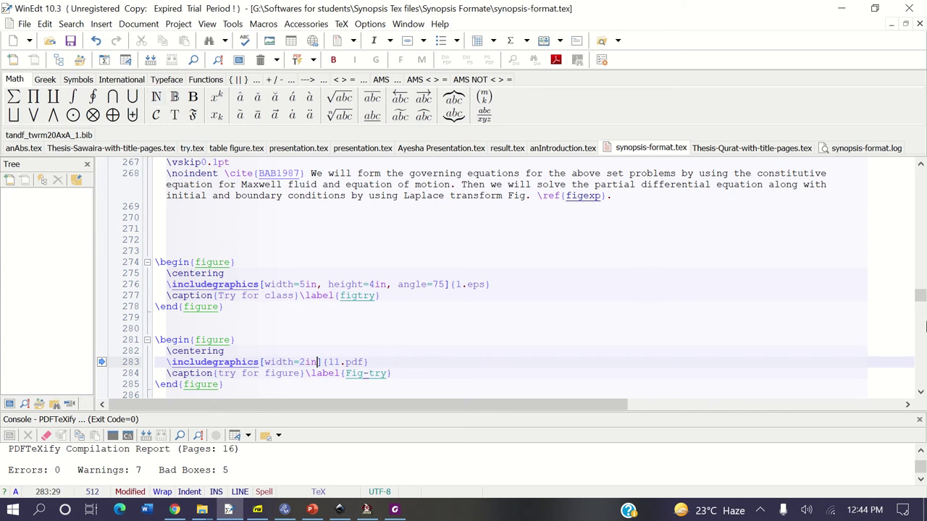
Review the size and angle options of the figexp figure at line 289 and recompile the document with PDFTeXify.
left_click_drag(921, 296, 921, 306)
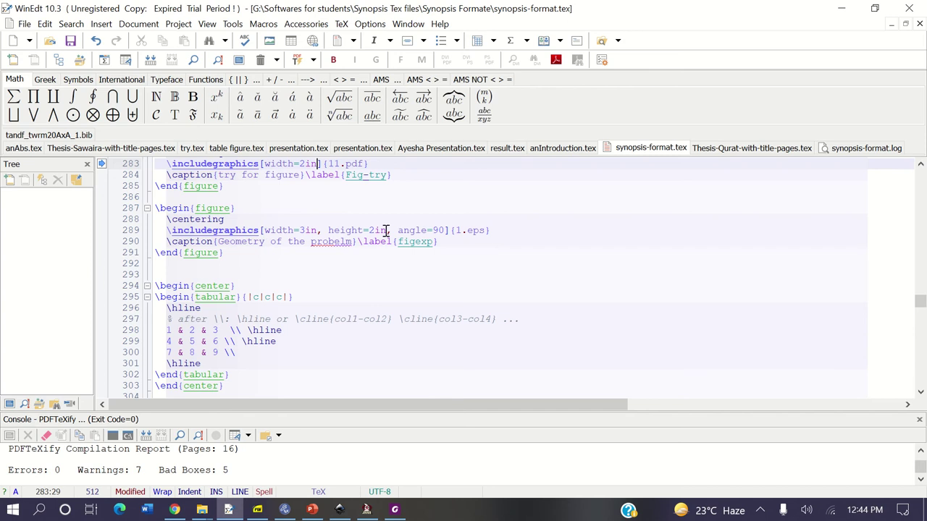
left_click_drag(445, 229, 276, 229)
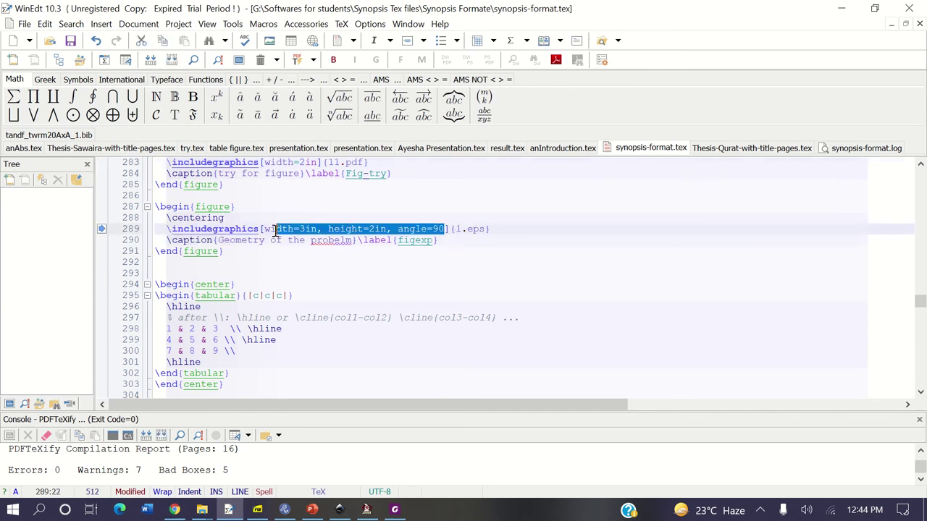
left_click(467, 229)
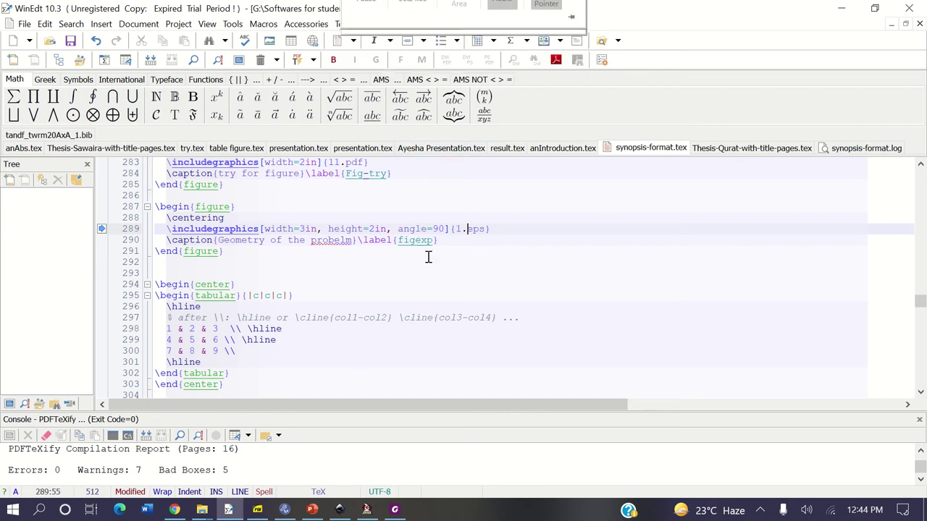
key("ctrl+shift+p")
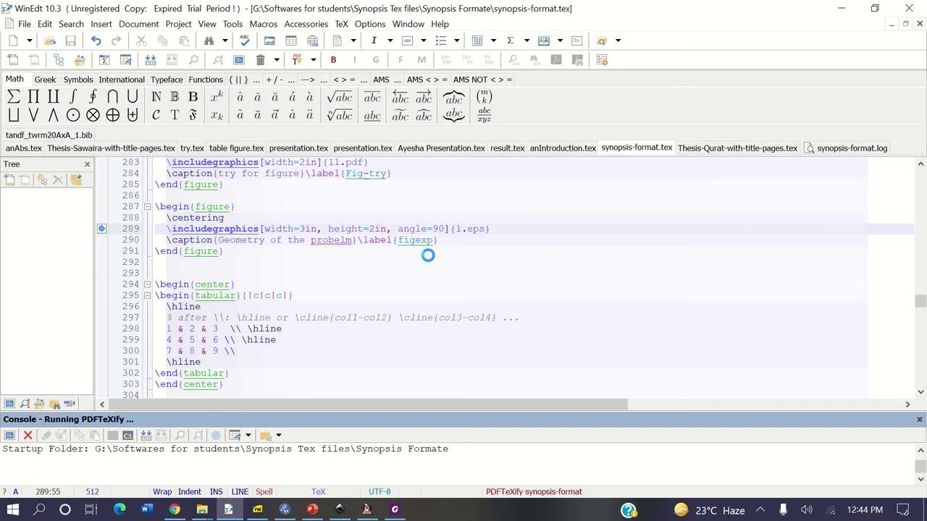